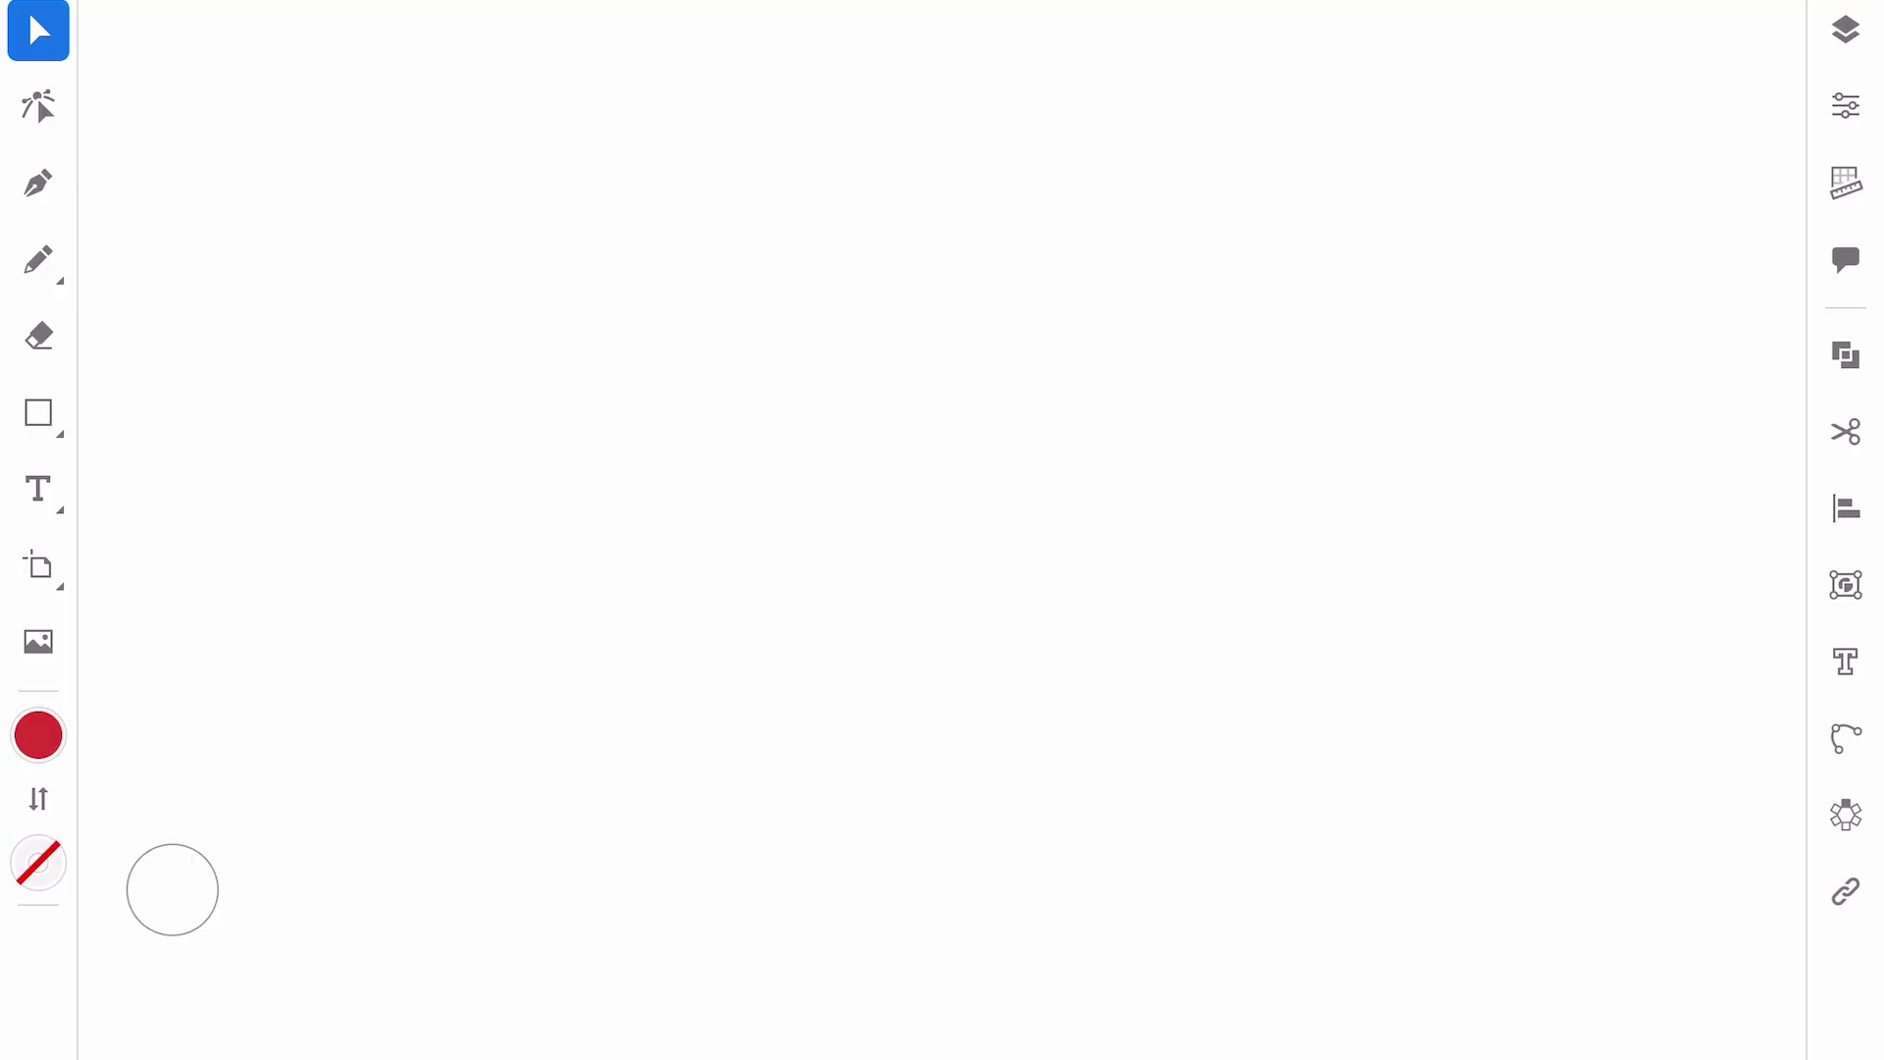
- Draw a square with the Rectangle tool, then resize it and move it down and right
click(38, 412)
drag(912, 321, 1197, 605)
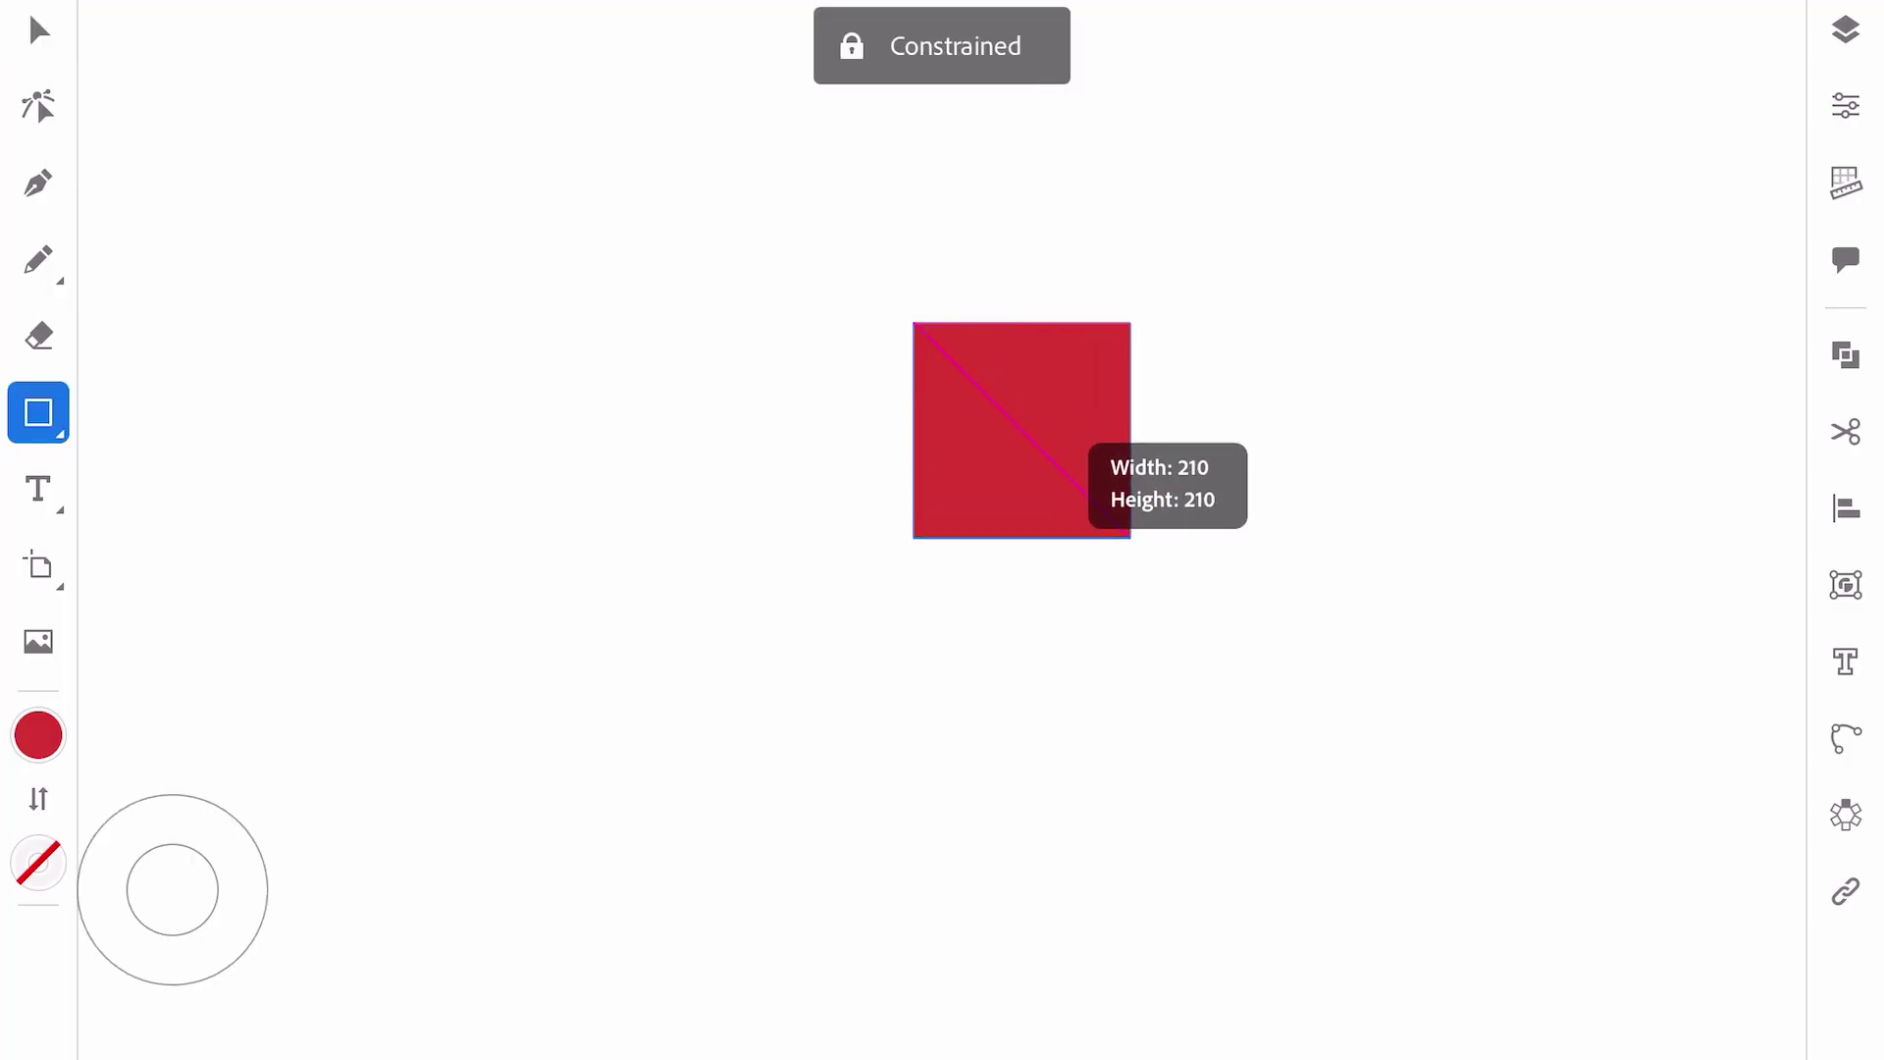
drag(1196, 605, 1183, 592)
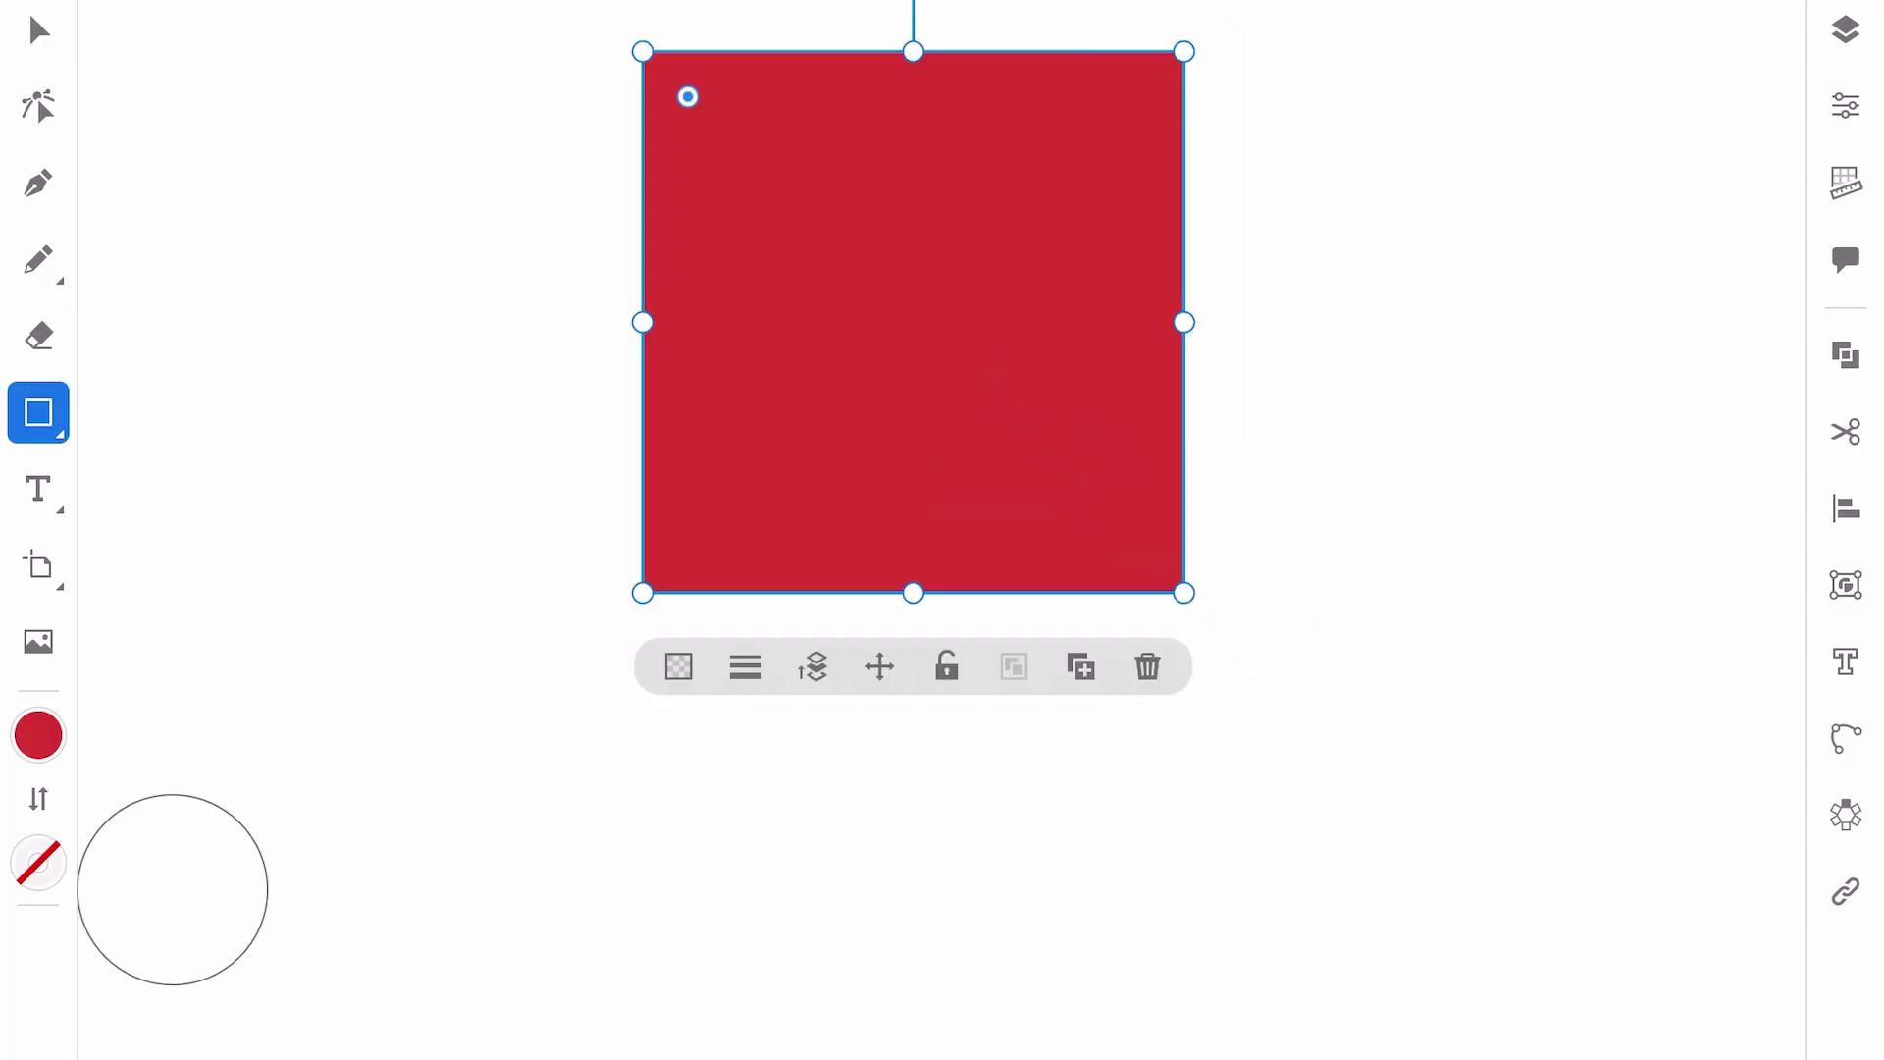
drag(912, 322, 930, 408)
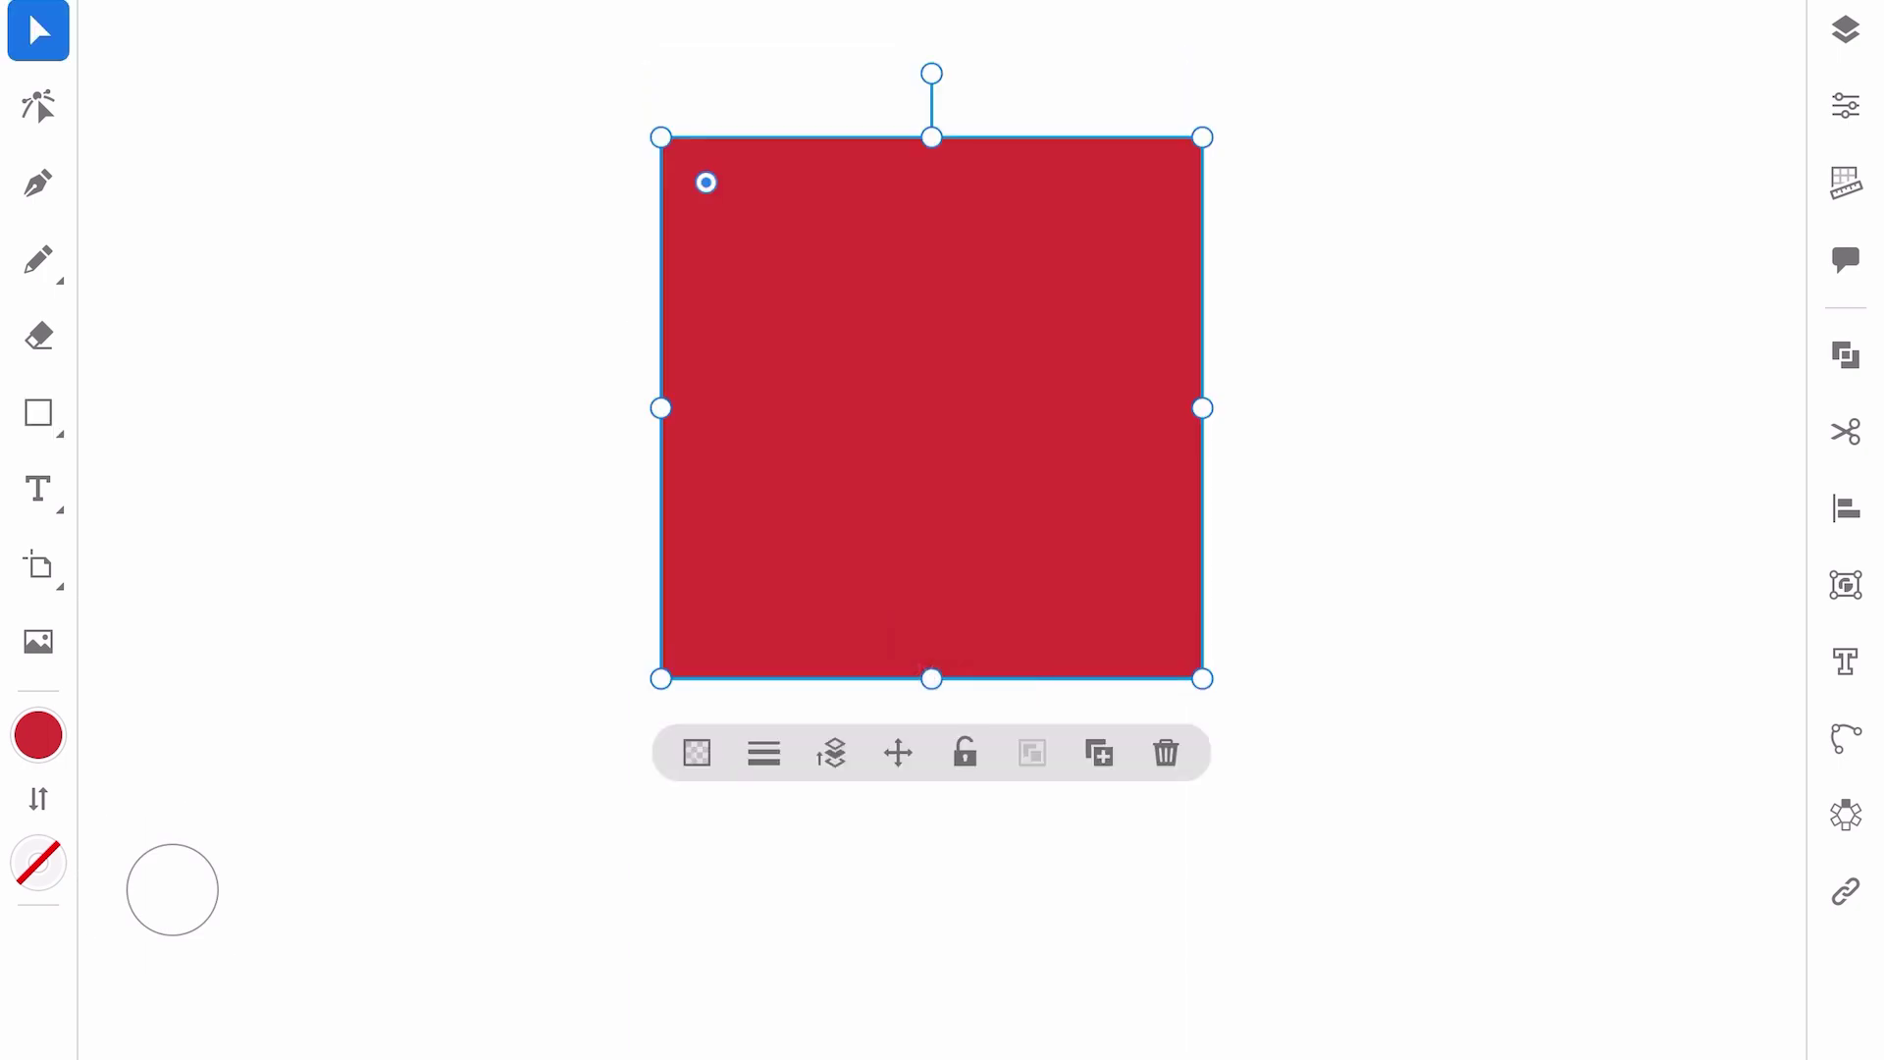
- Fill the square with pure red FF0000 and rotate it 45° into a diamond
click(38, 735)
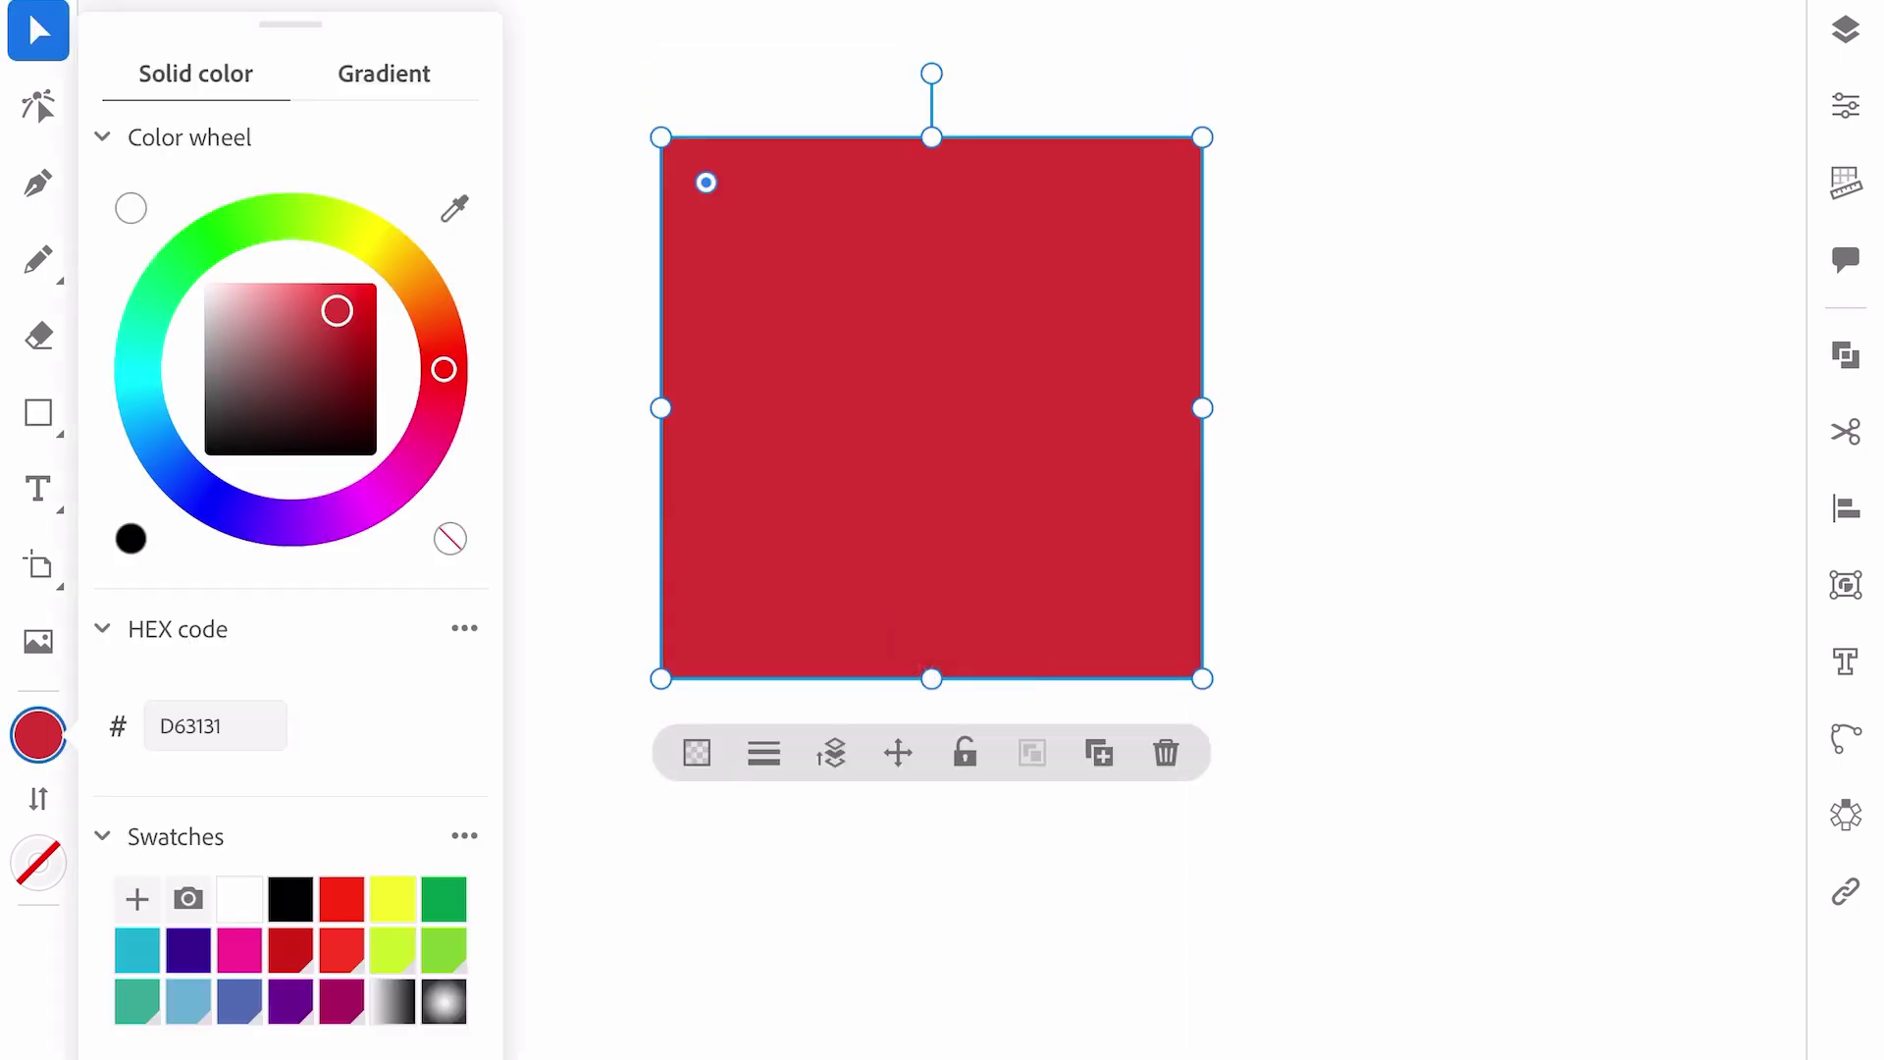
drag(336, 311, 375, 283)
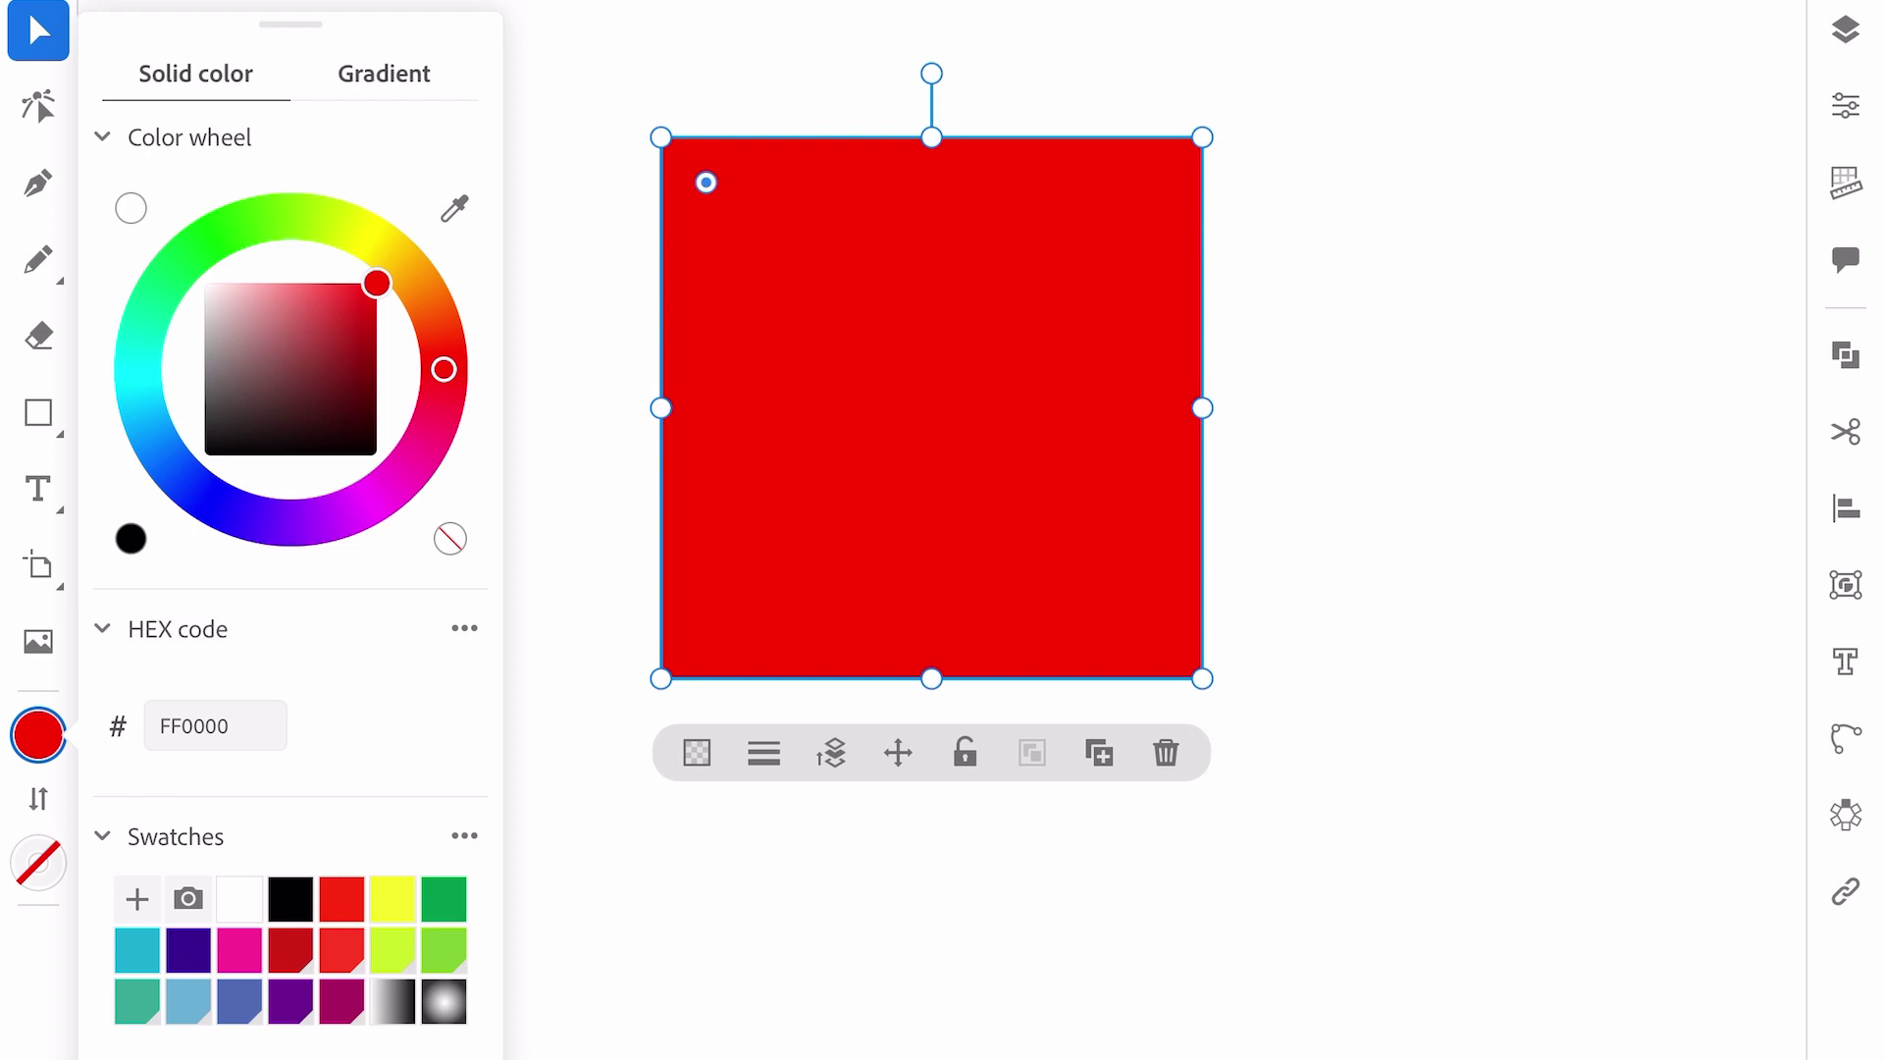
click(1846, 105)
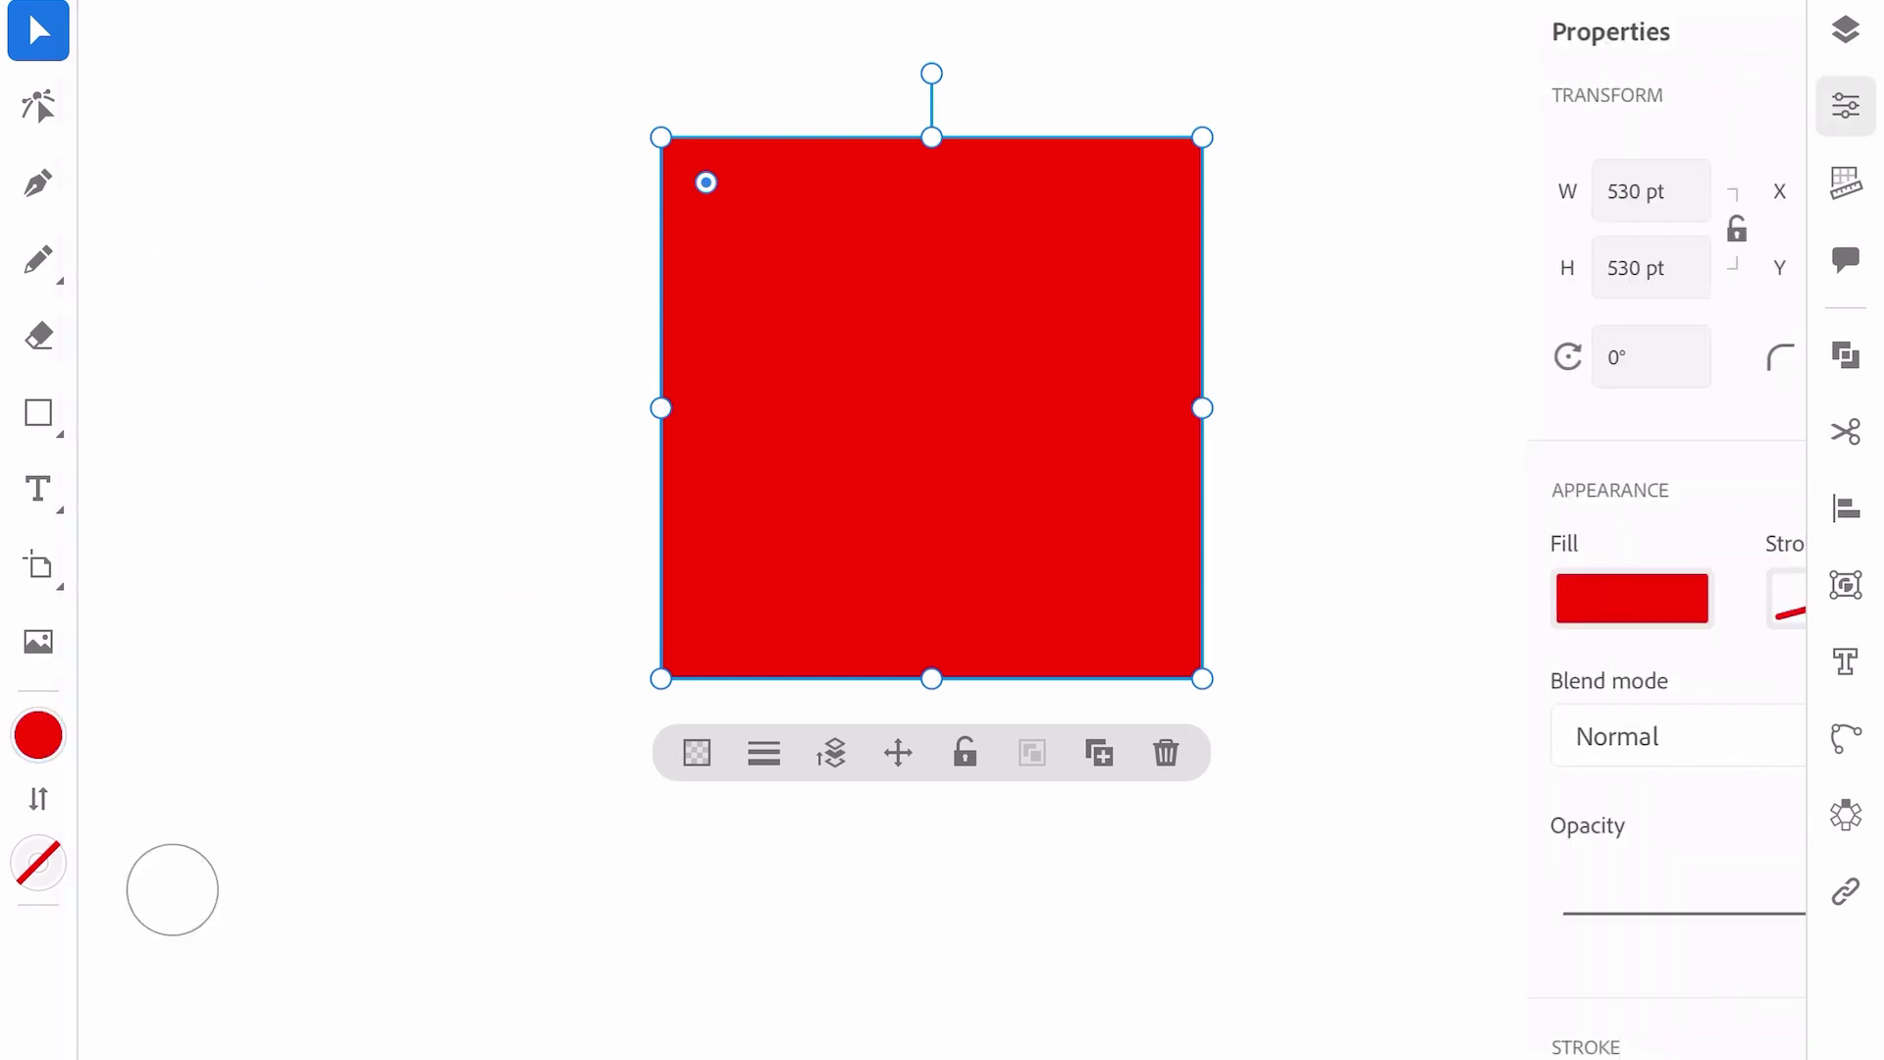
drag(931, 73, 696, 173)
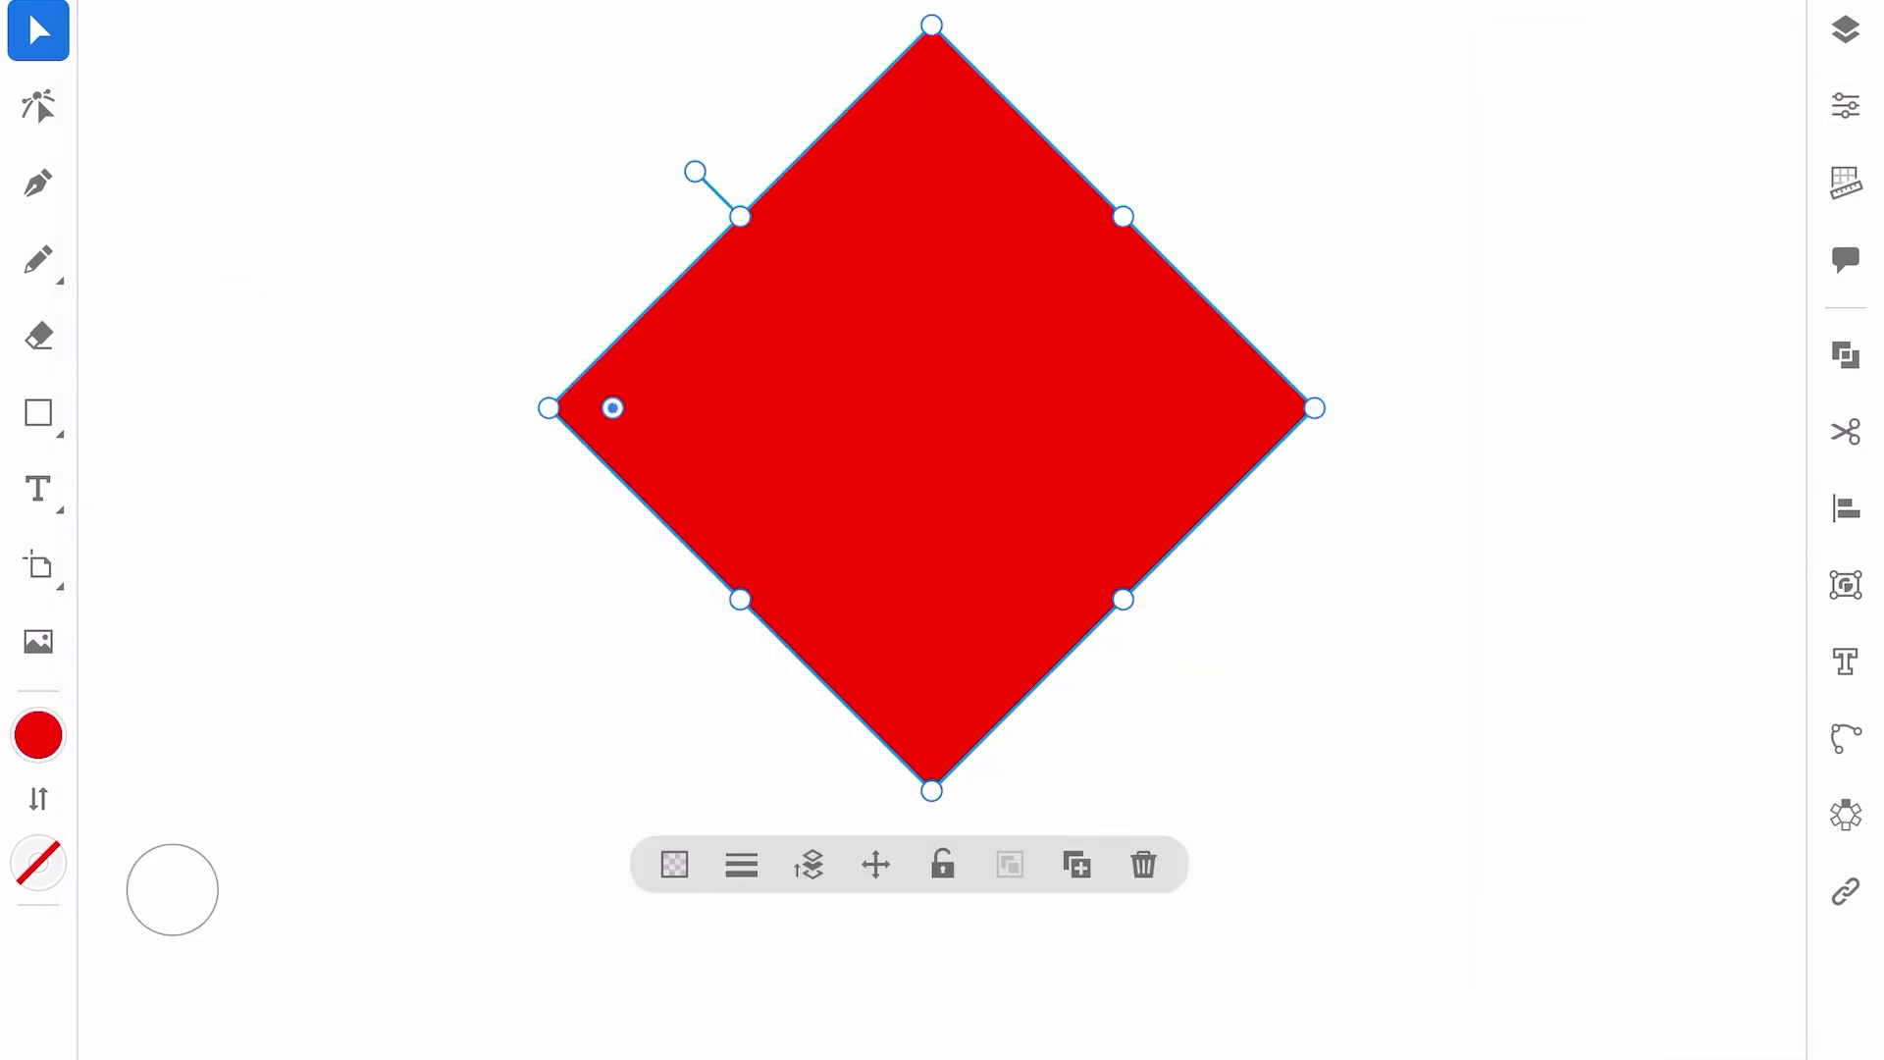
- Strongly round the diamond's top and bottom corners into a red lens shape
click(38, 107)
click(932, 25)
click(173, 889)
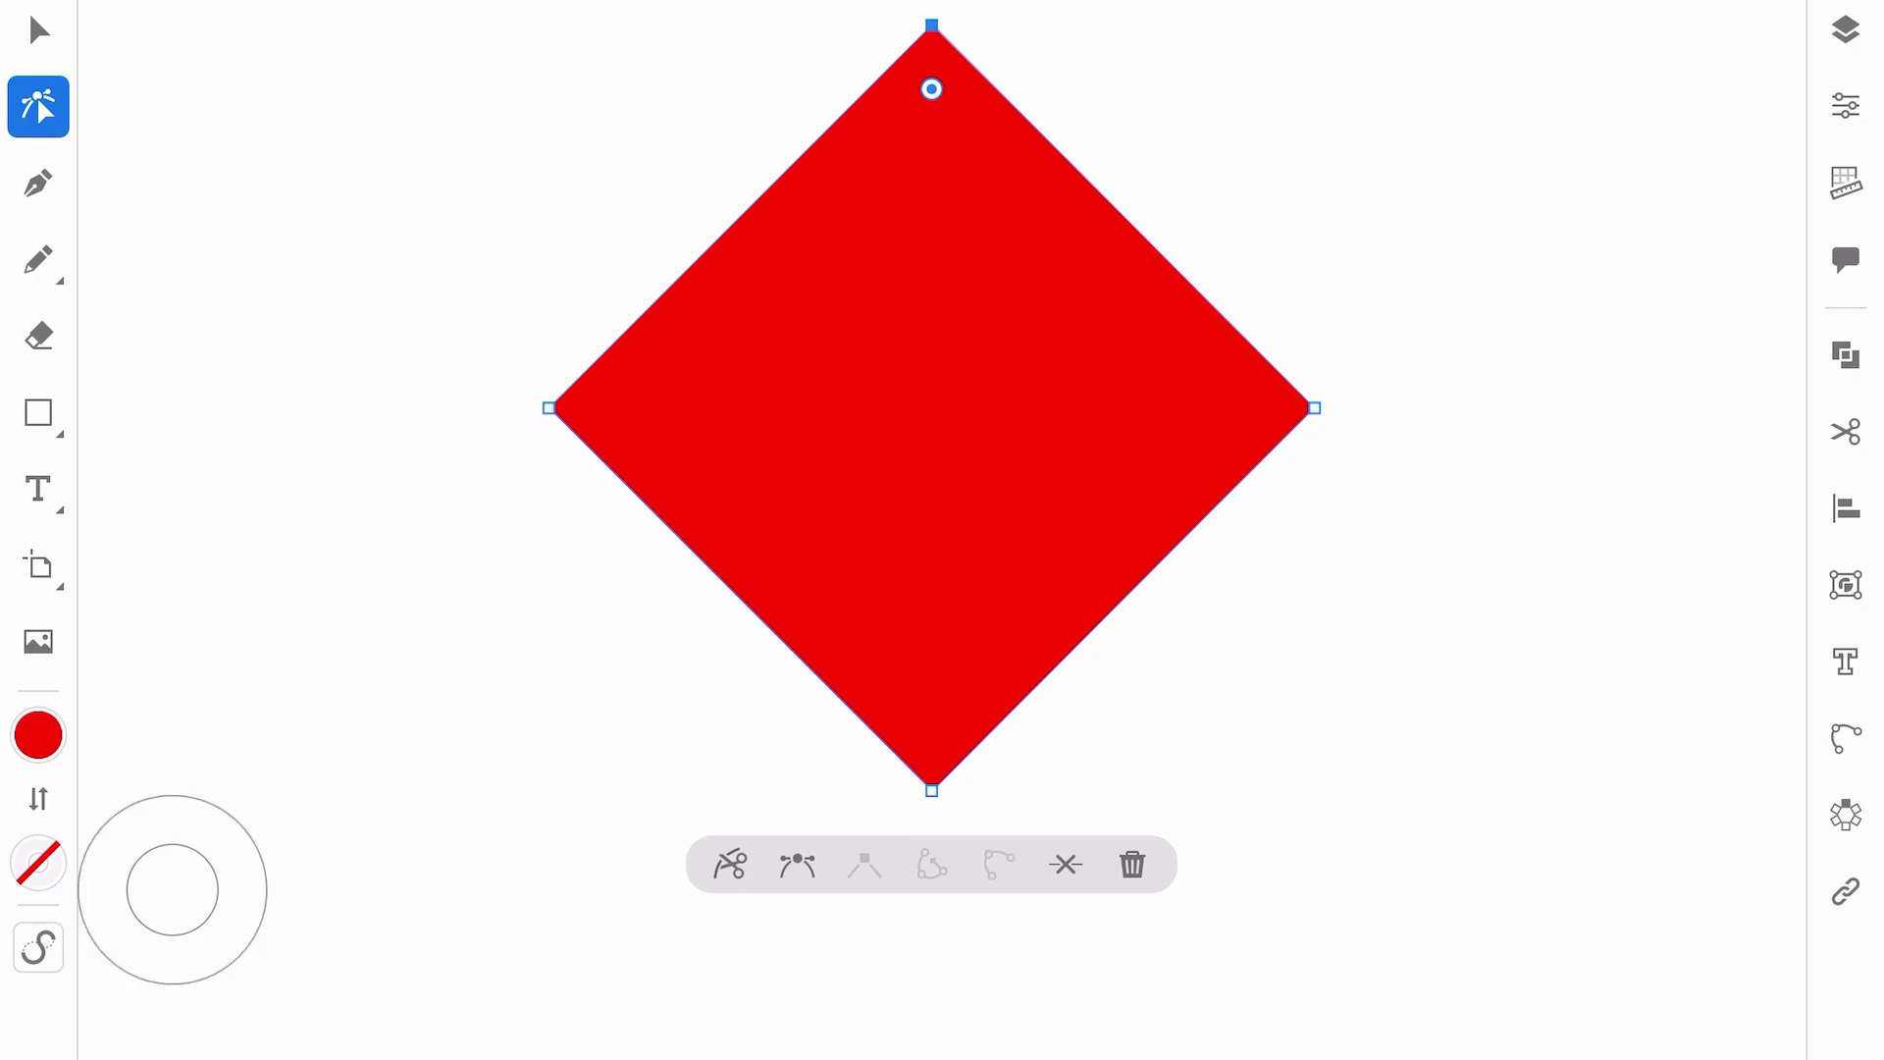
shift+click(932, 791)
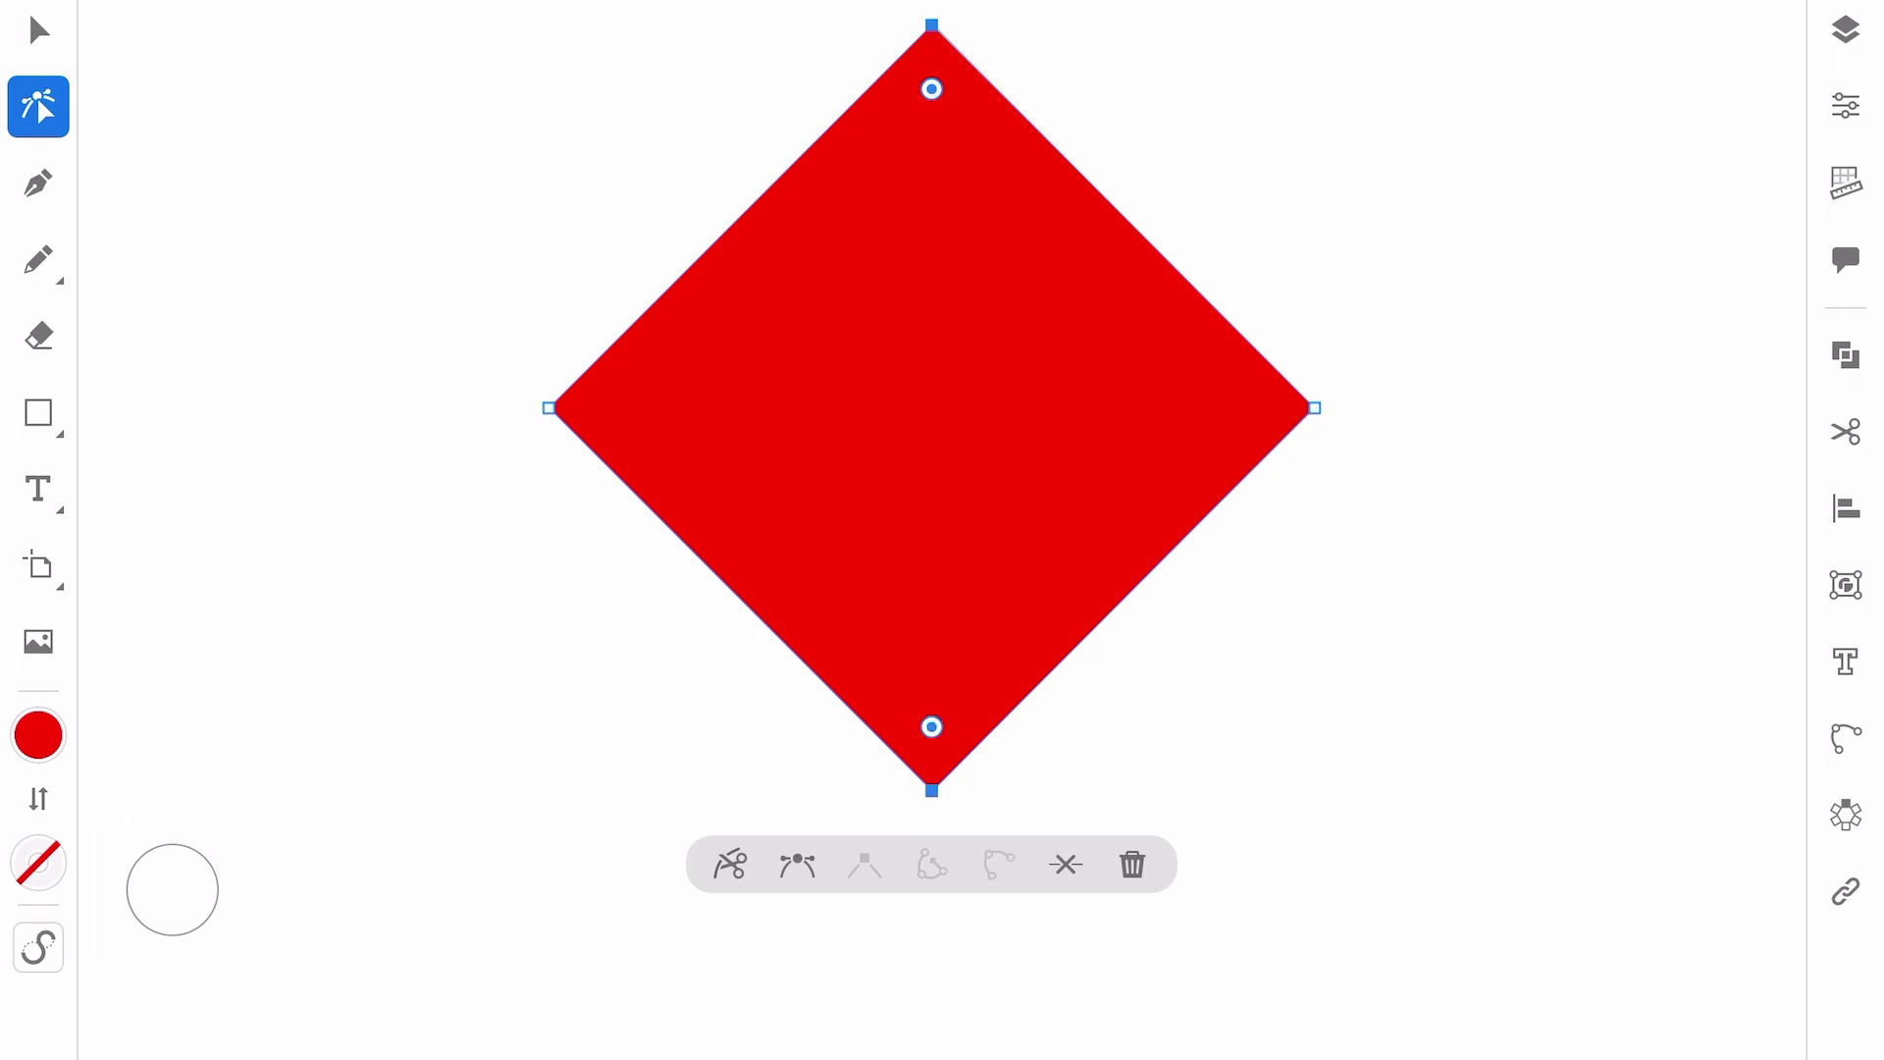
drag(932, 88, 934, 294)
click(39, 29)
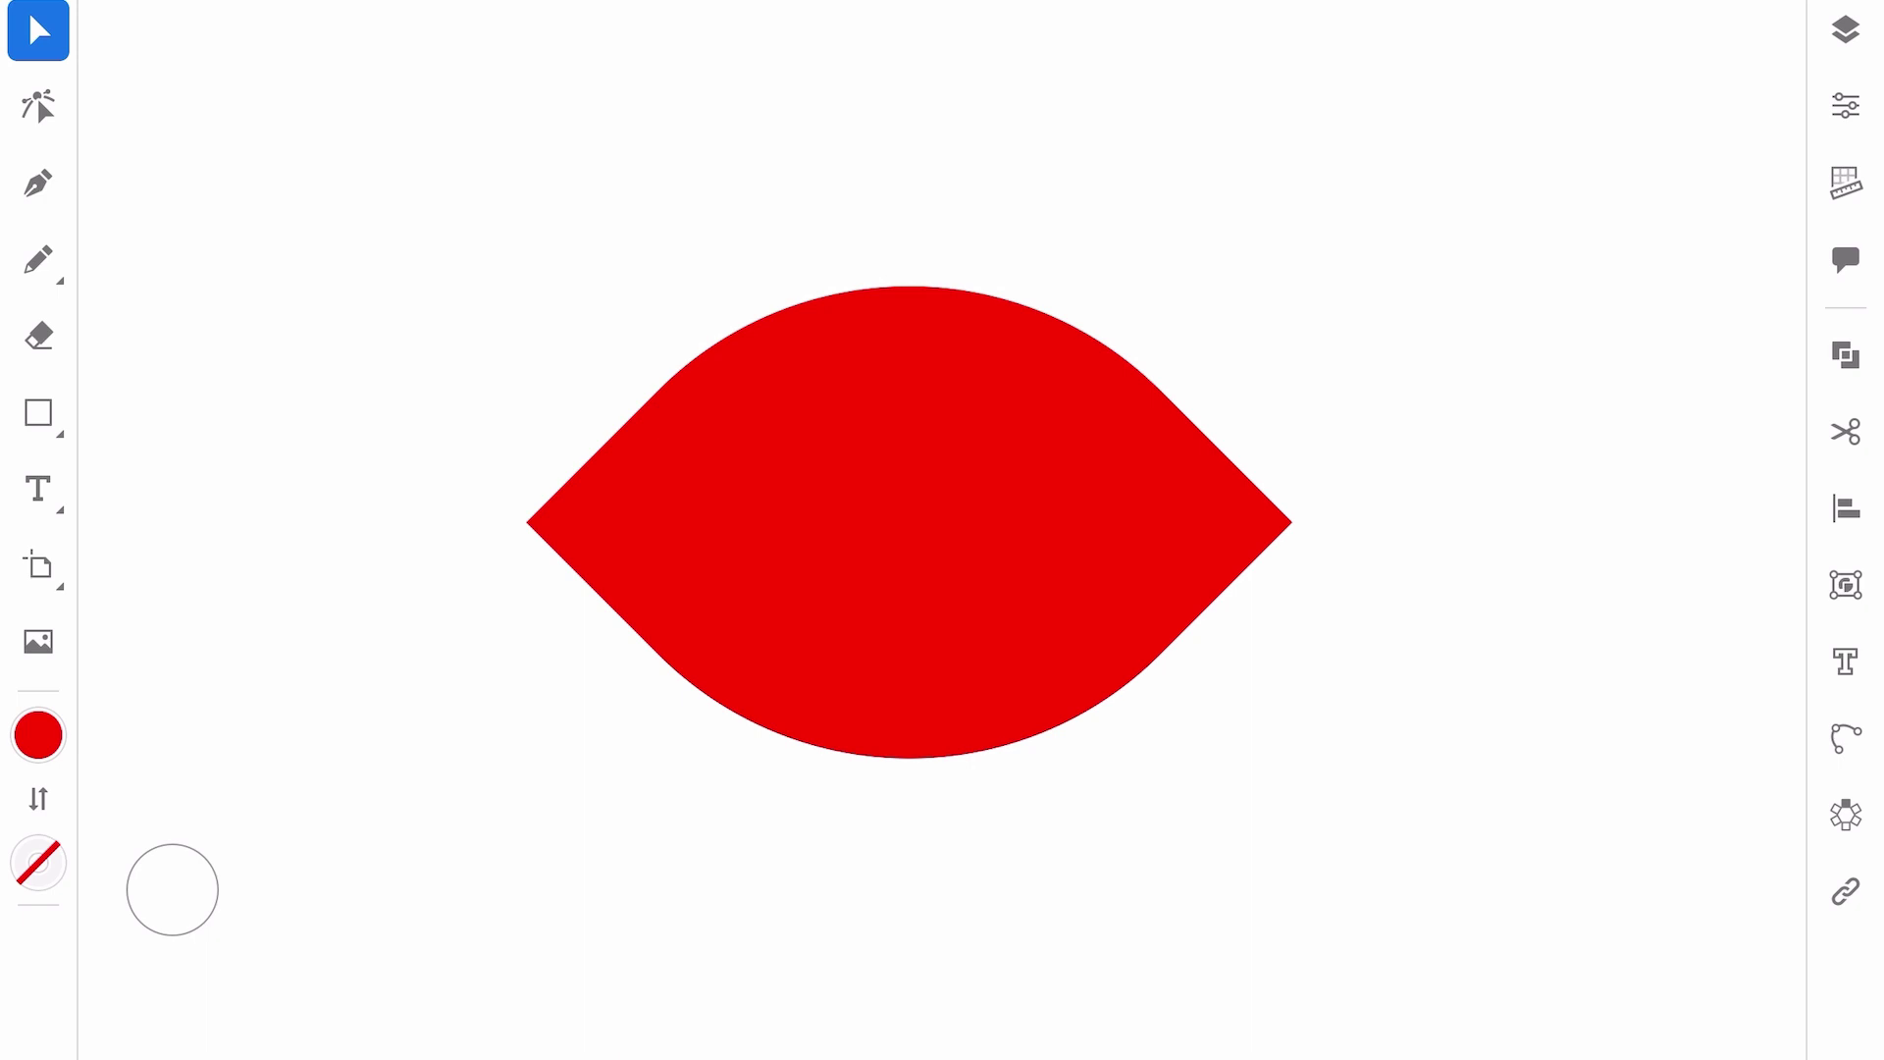
click(38, 412)
- Draw a rectangle over the lens's lower half and Divide the overlapping shapes
drag(449, 965, 1355, 522)
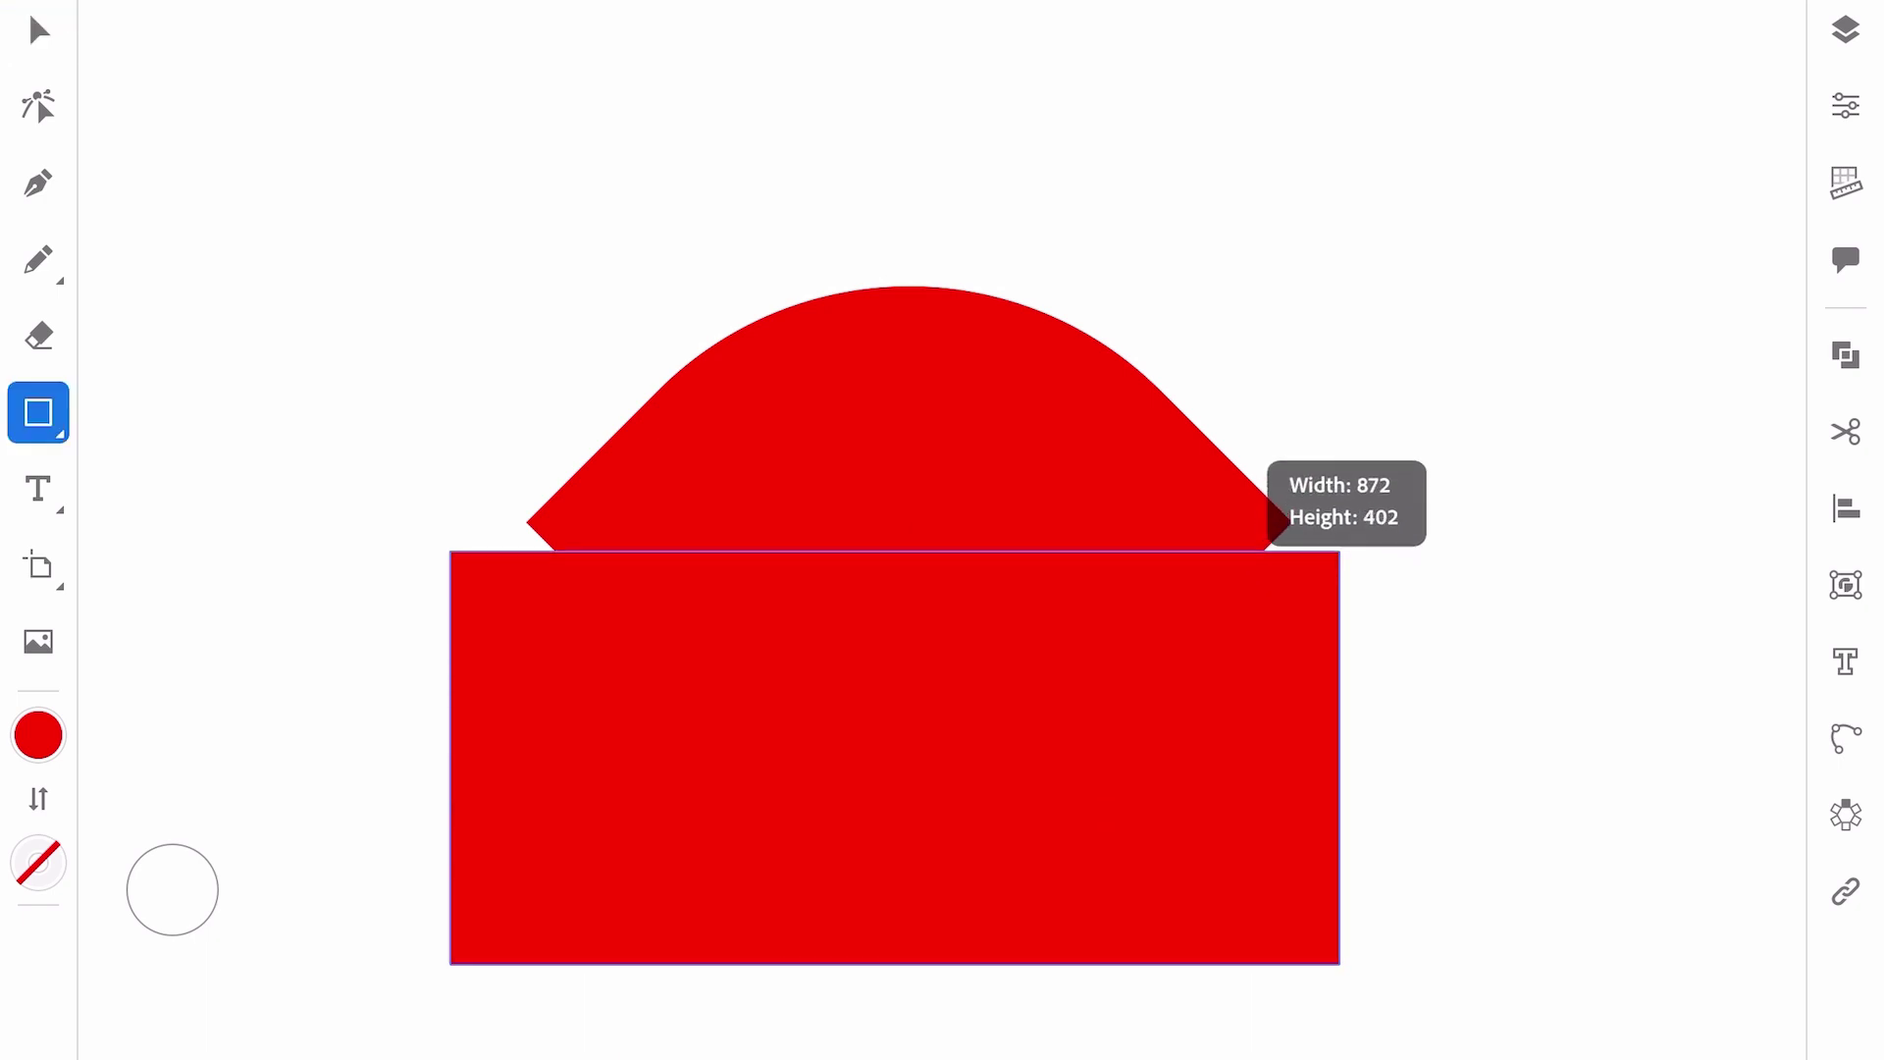
click(38, 30)
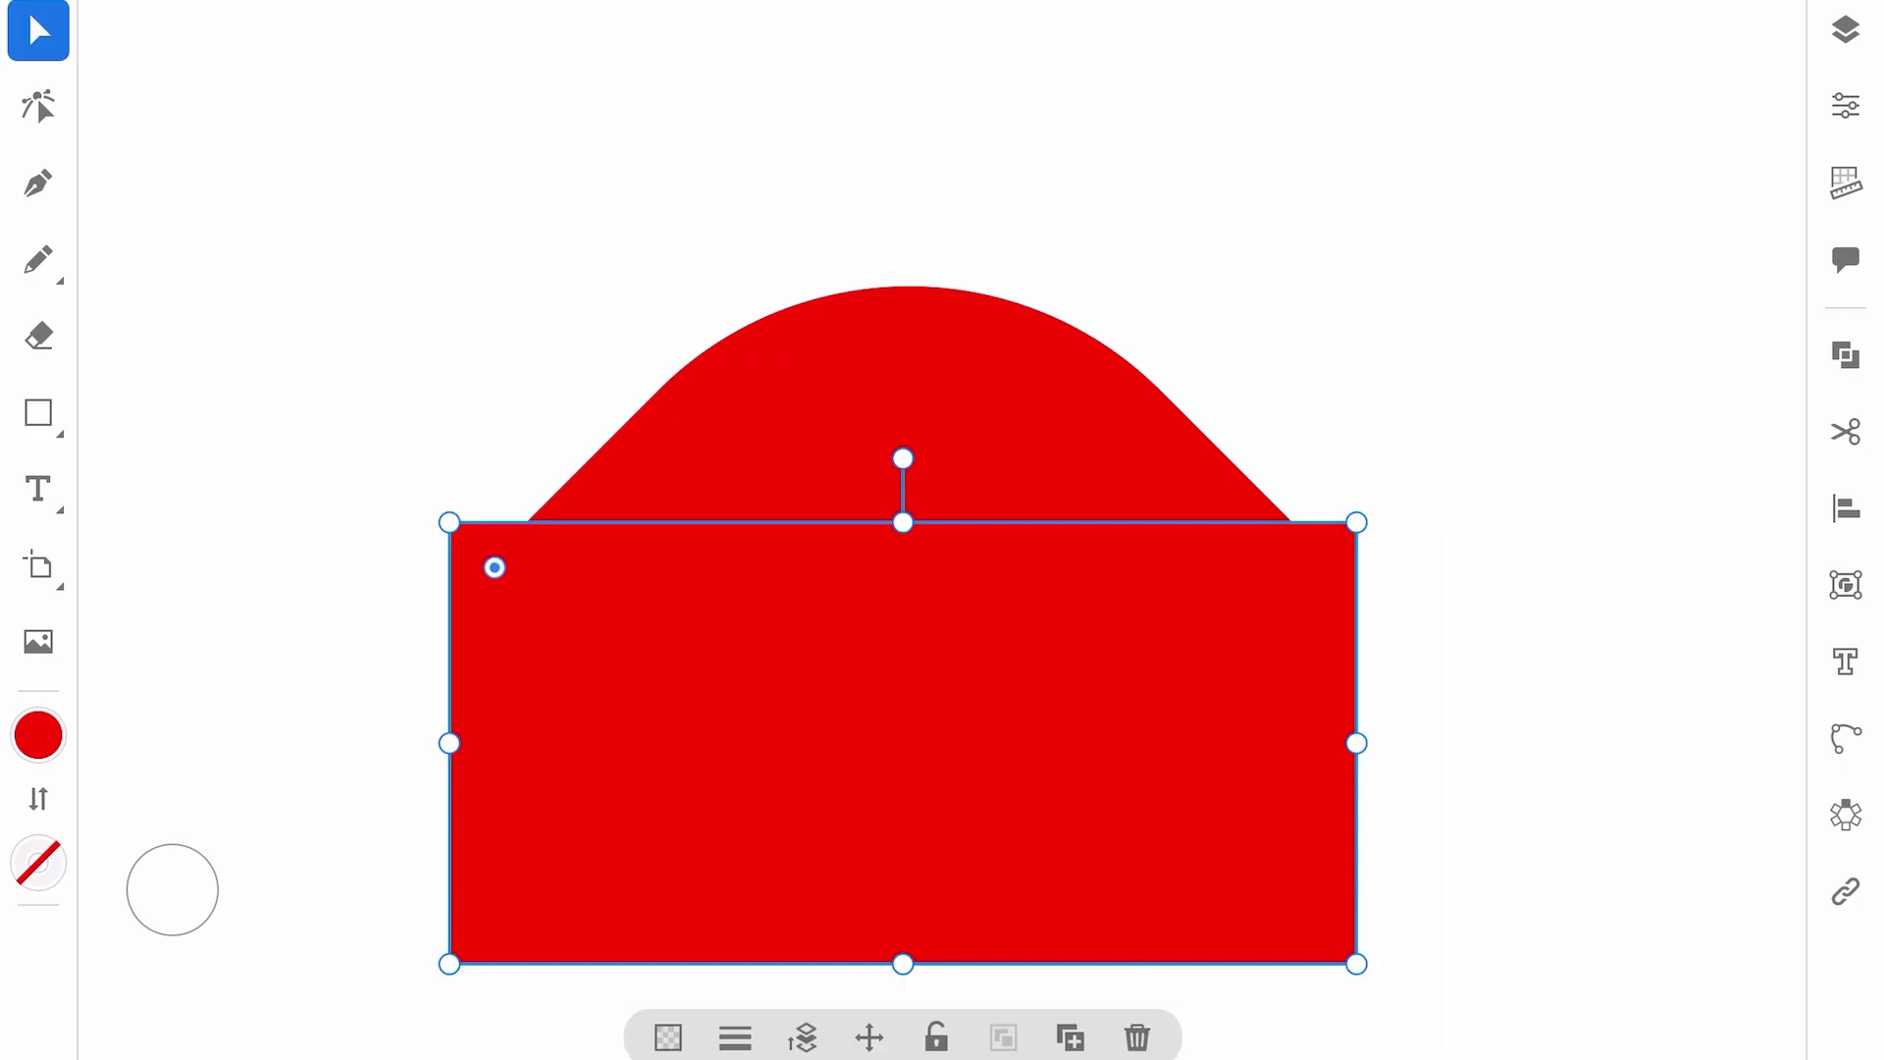
drag(1384, 140, 1177, 589)
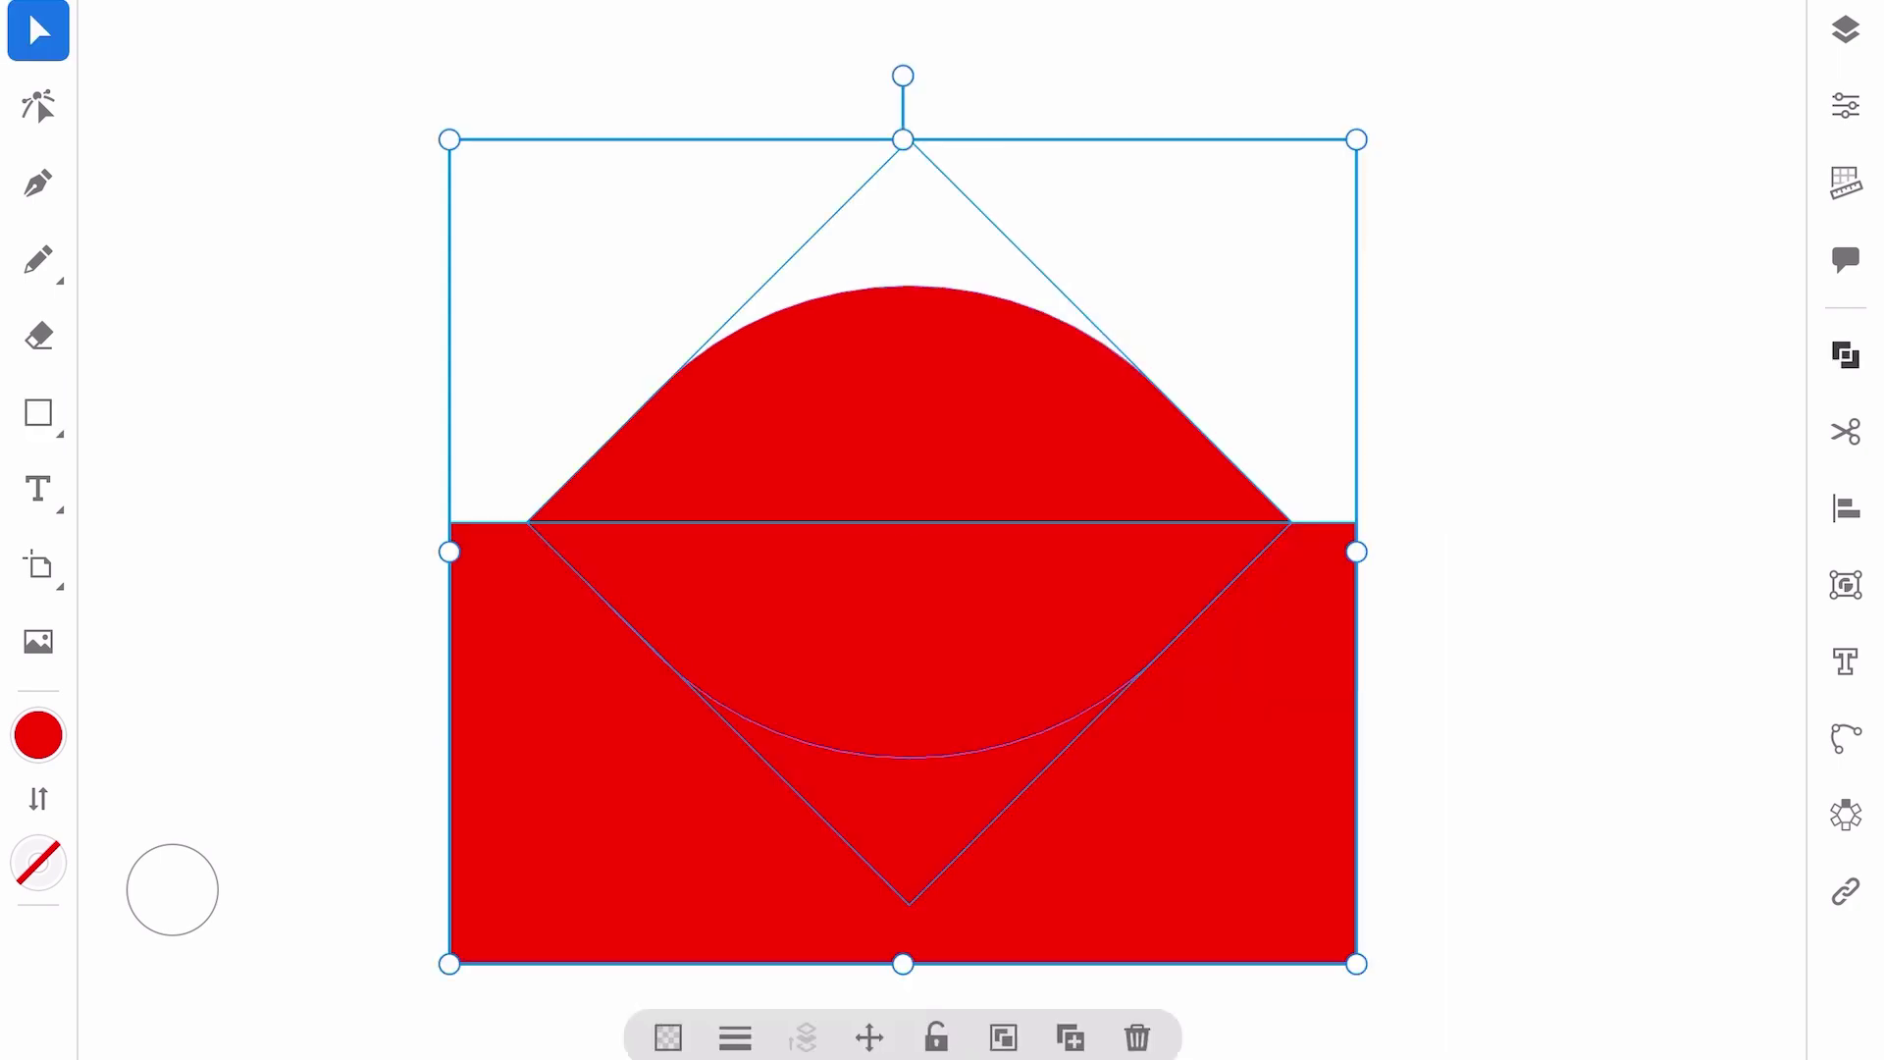
click(1845, 355)
click(1476, 364)
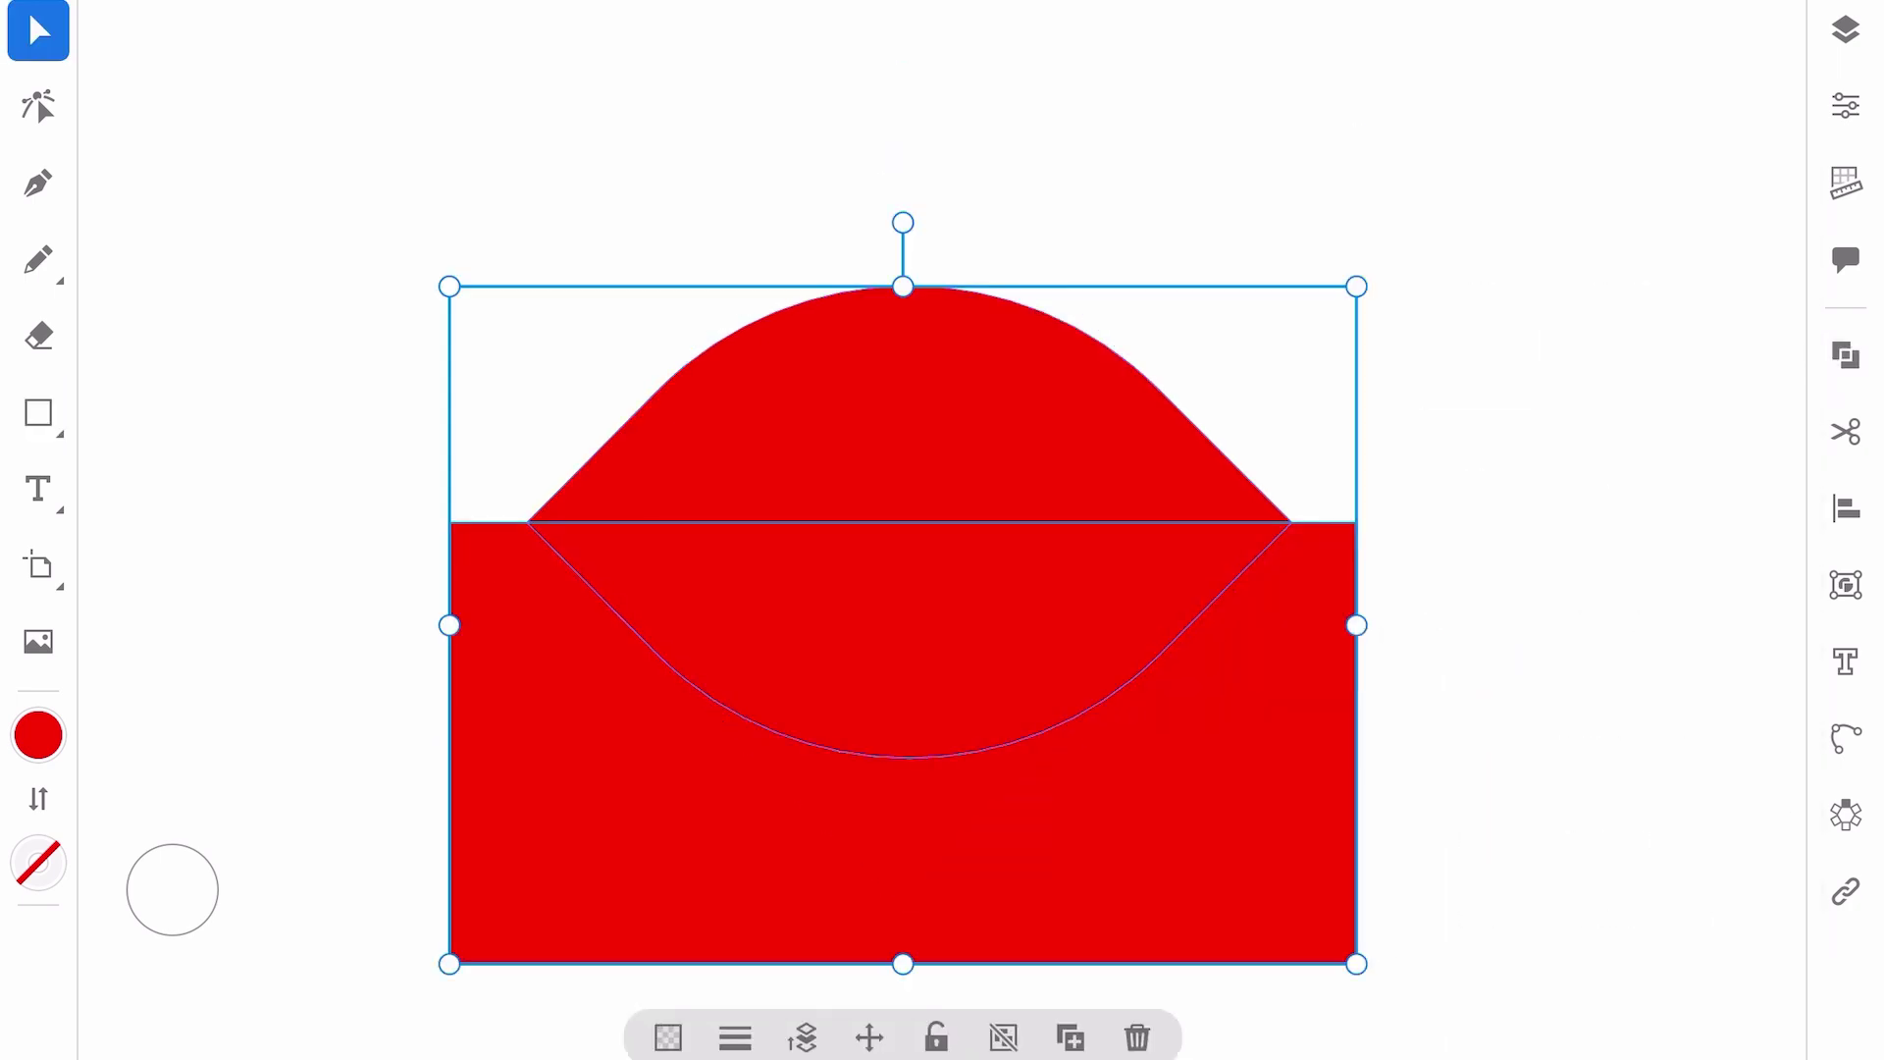
- Delete the leftover rectangle piece and fill the lens's lower half darker red BF0000
click(1546, 737)
click(500, 884)
click(1547, 735)
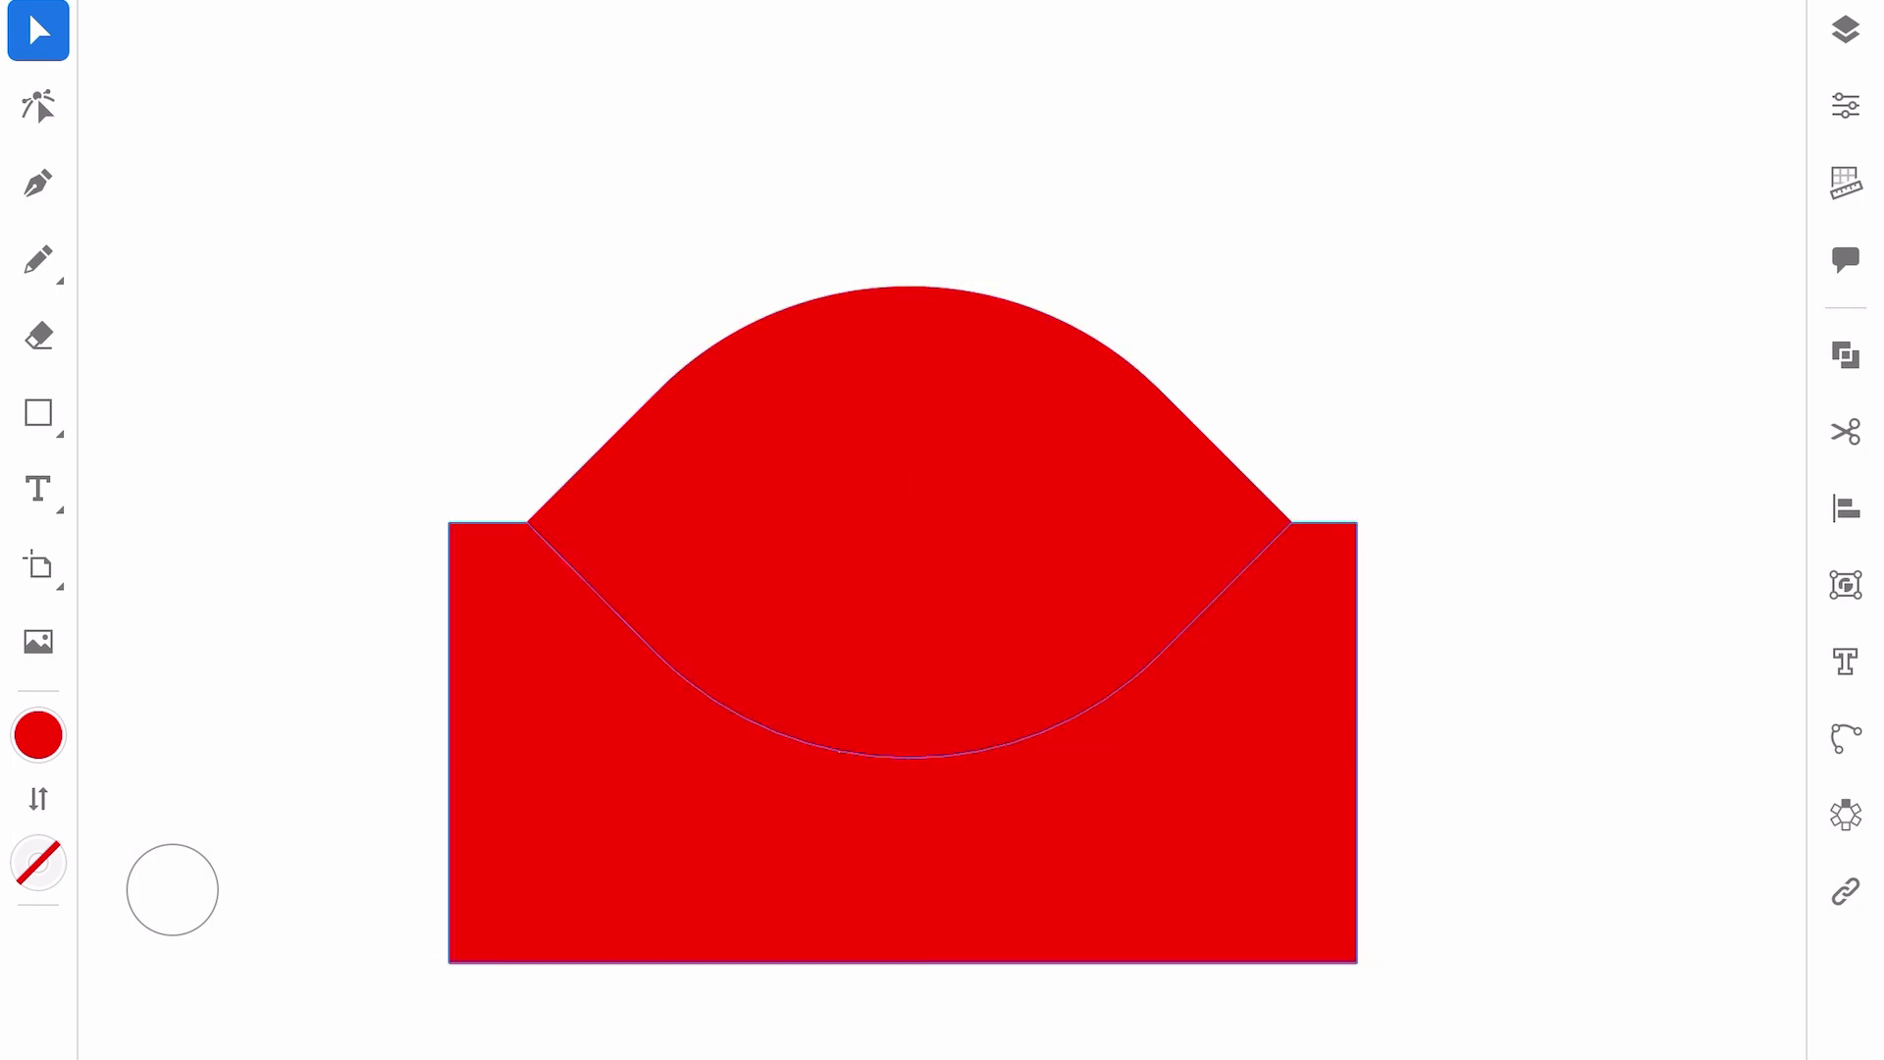
click(908, 634)
click(39, 735)
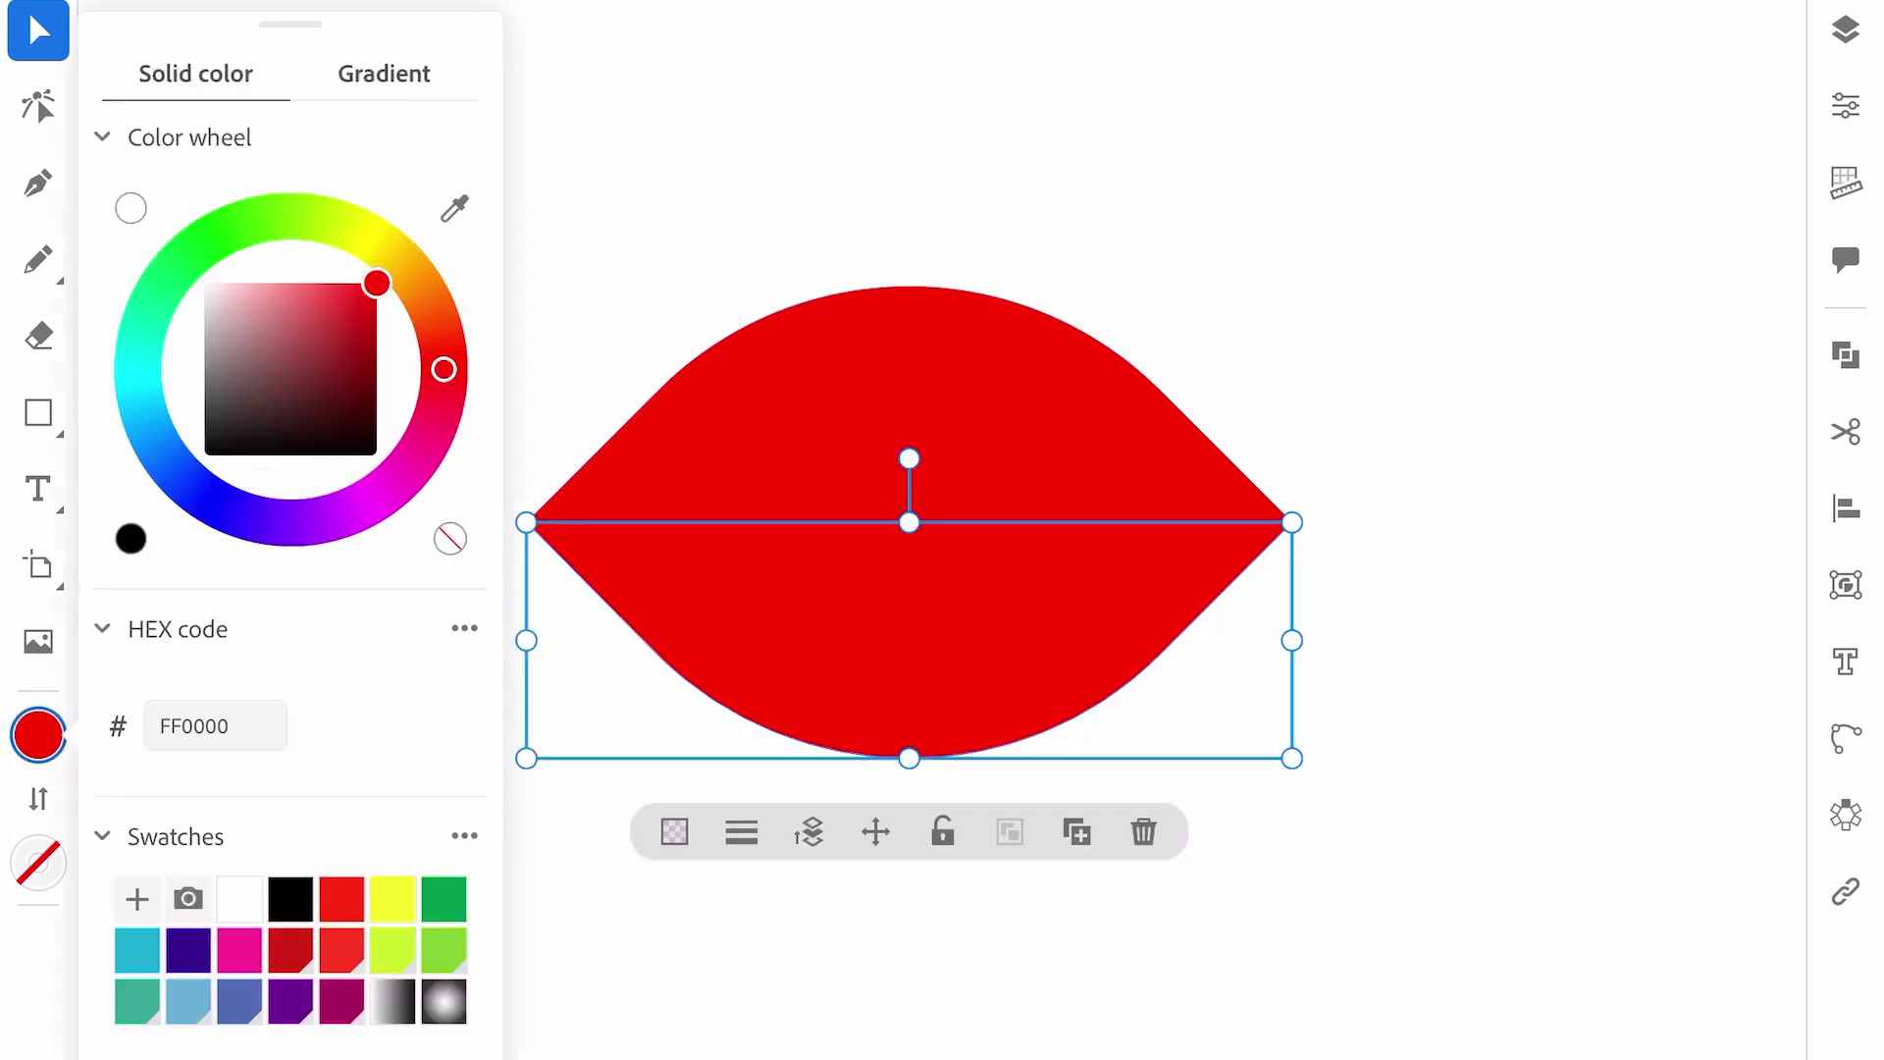
mouse_move(376, 284)
mouse_down()
mouse_move(376, 353)
mouse_move(376, 326)
mouse_up()
click(172, 890)
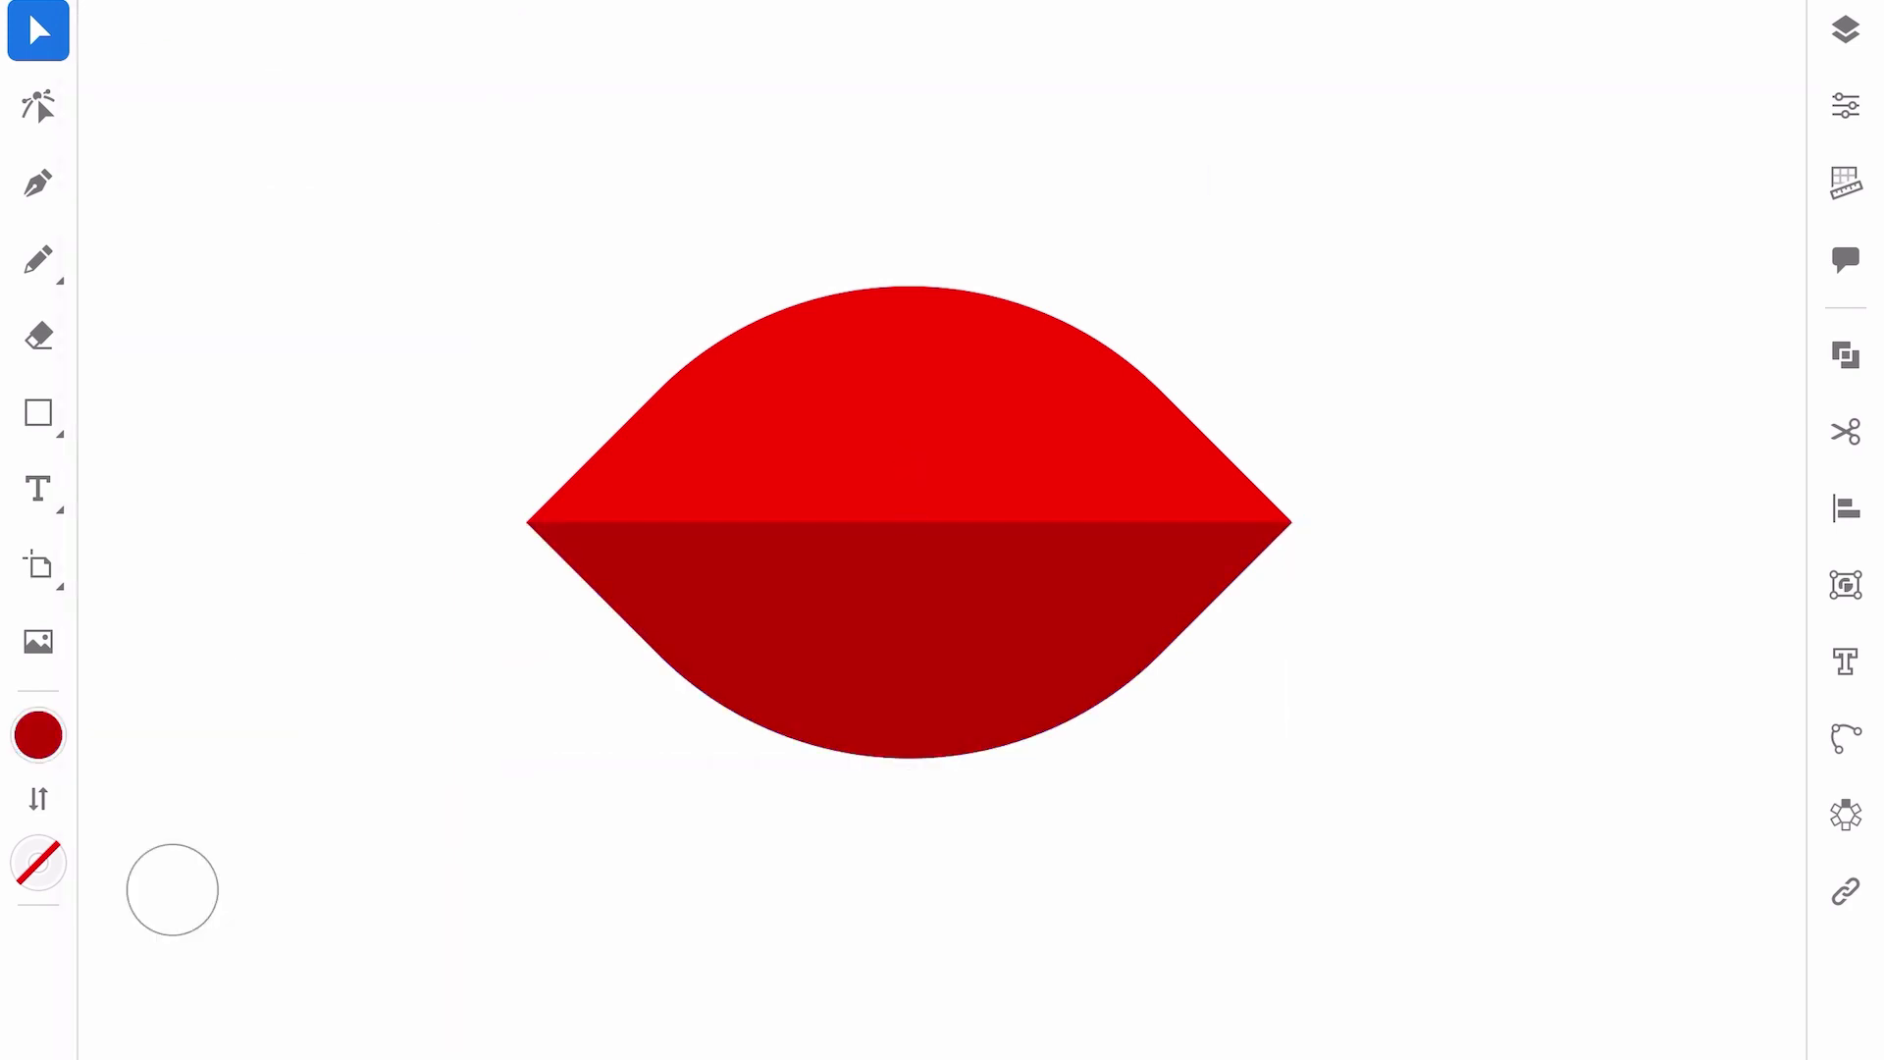
- Draw a small black circle on the upper-left body as the fish's eye
click(39, 735)
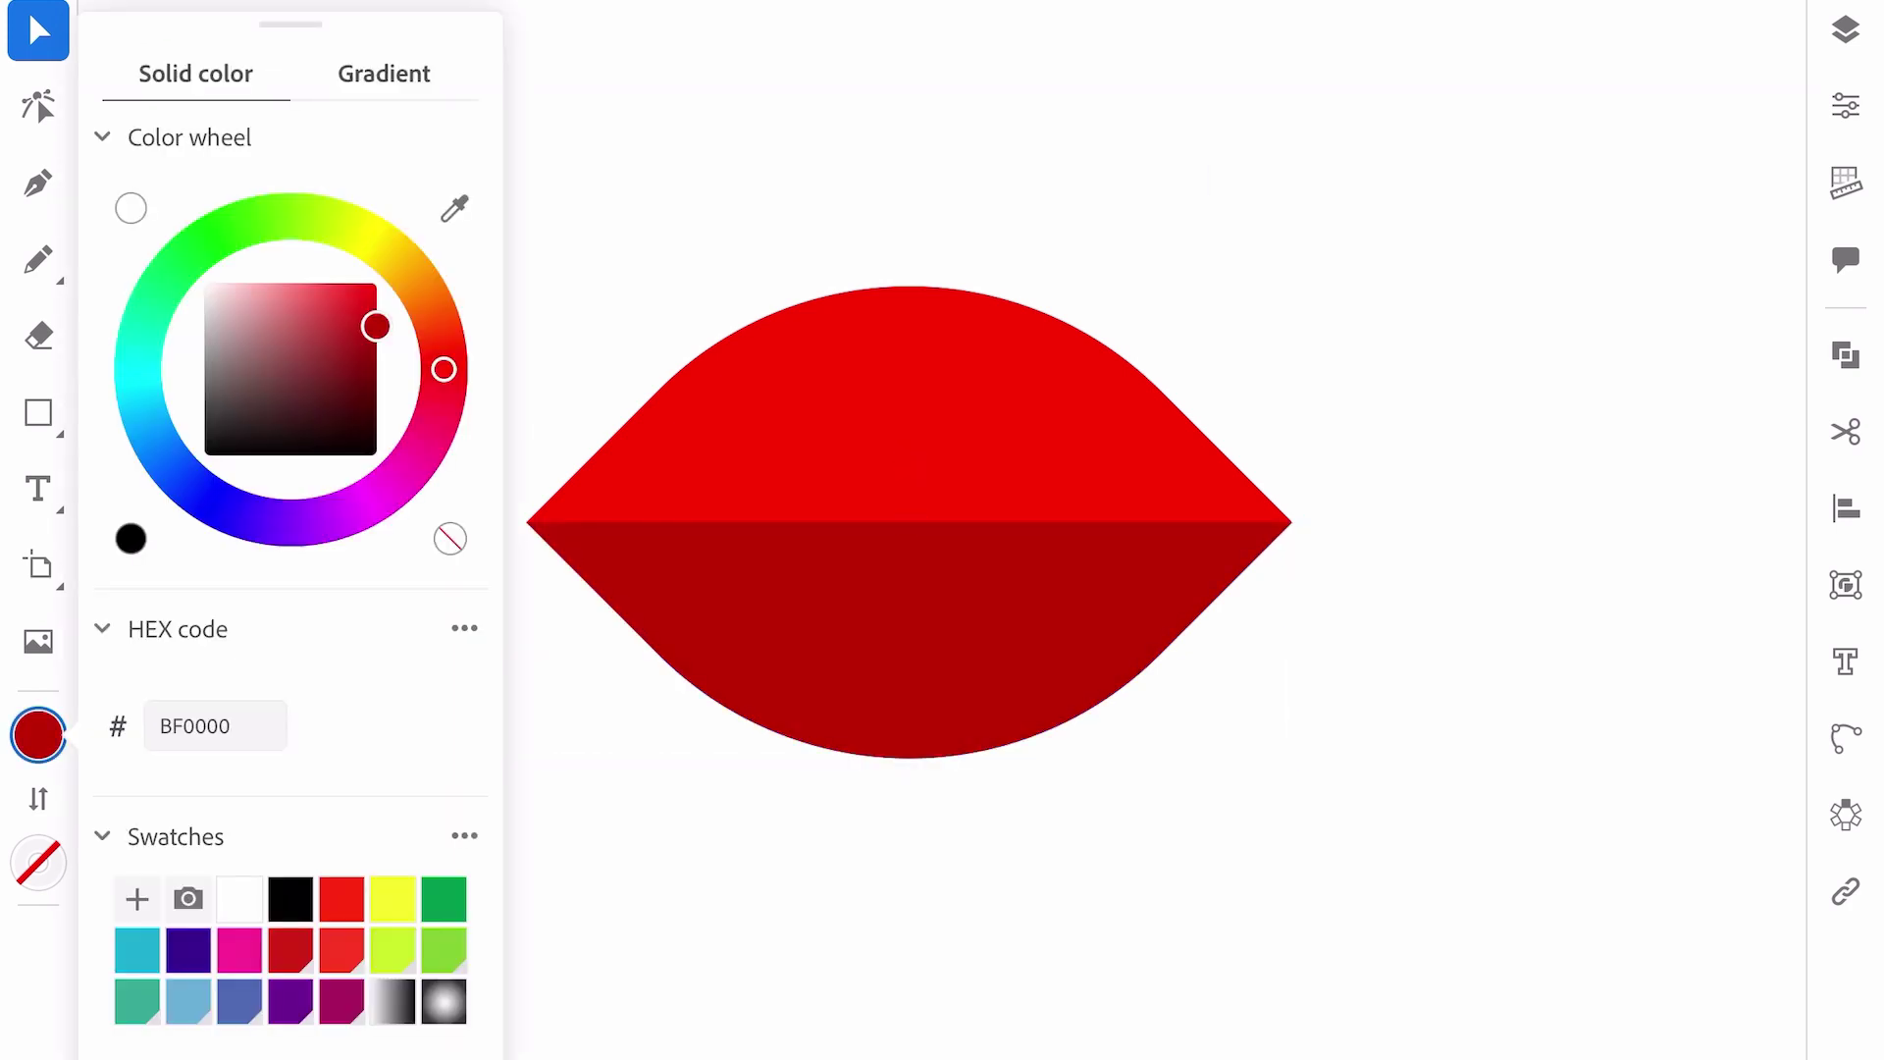
click(291, 898)
click(40, 412)
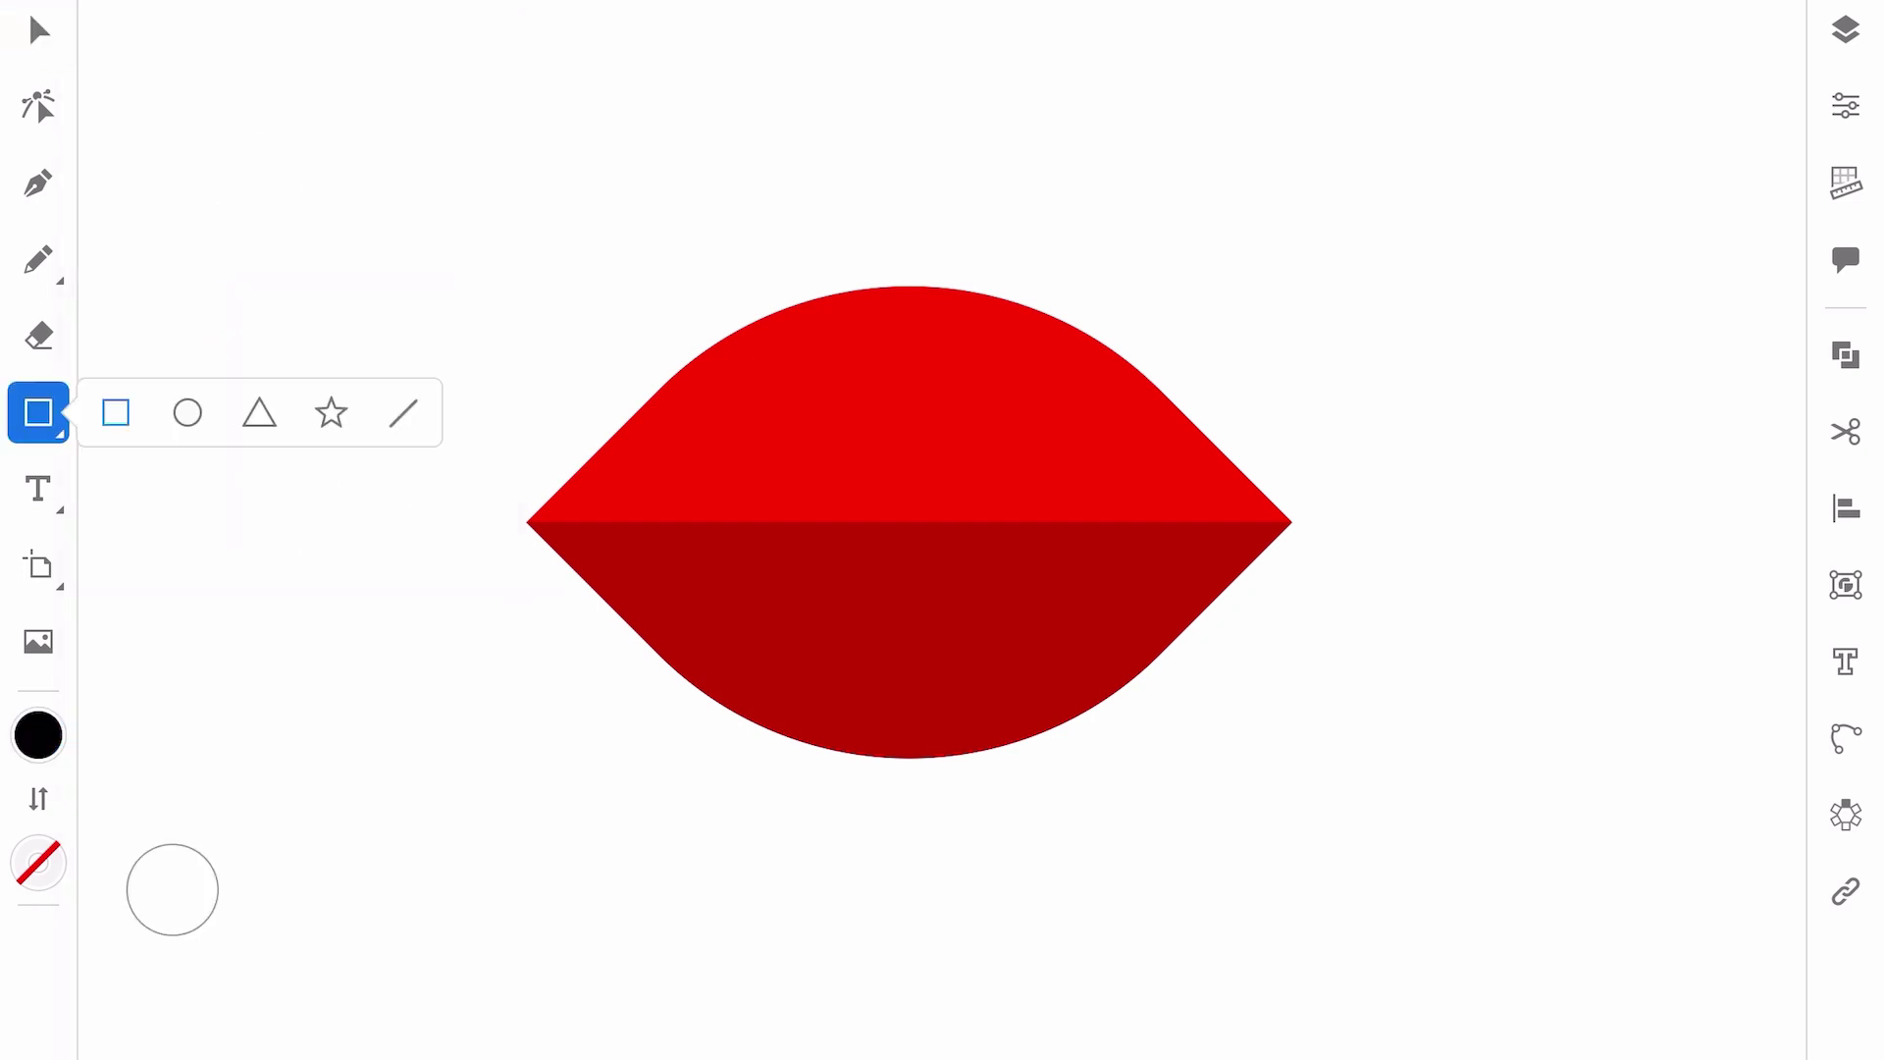
click(187, 412)
mouse_move(690, 420)
mouse_down()
mouse_move(754, 481)
mouse_move(704, 444)
mouse_up()
click(38, 29)
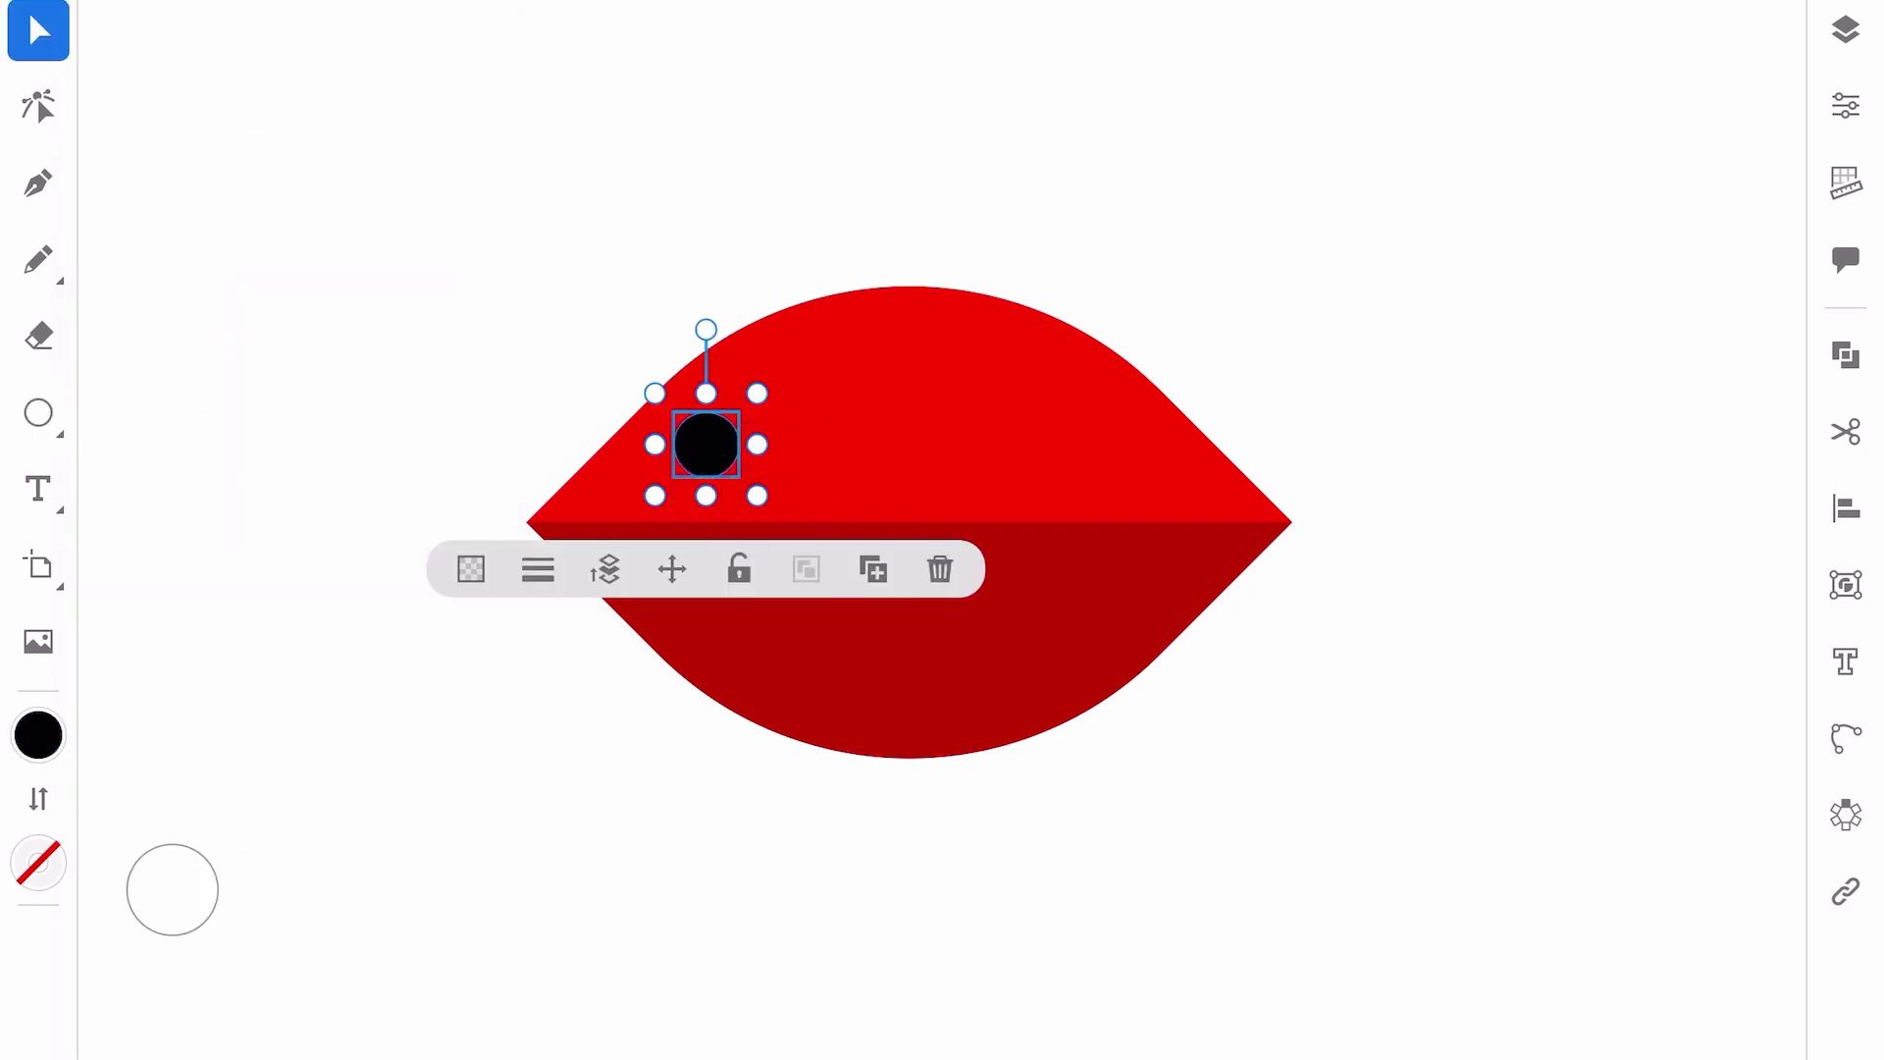
key(ctrl+shift+a)
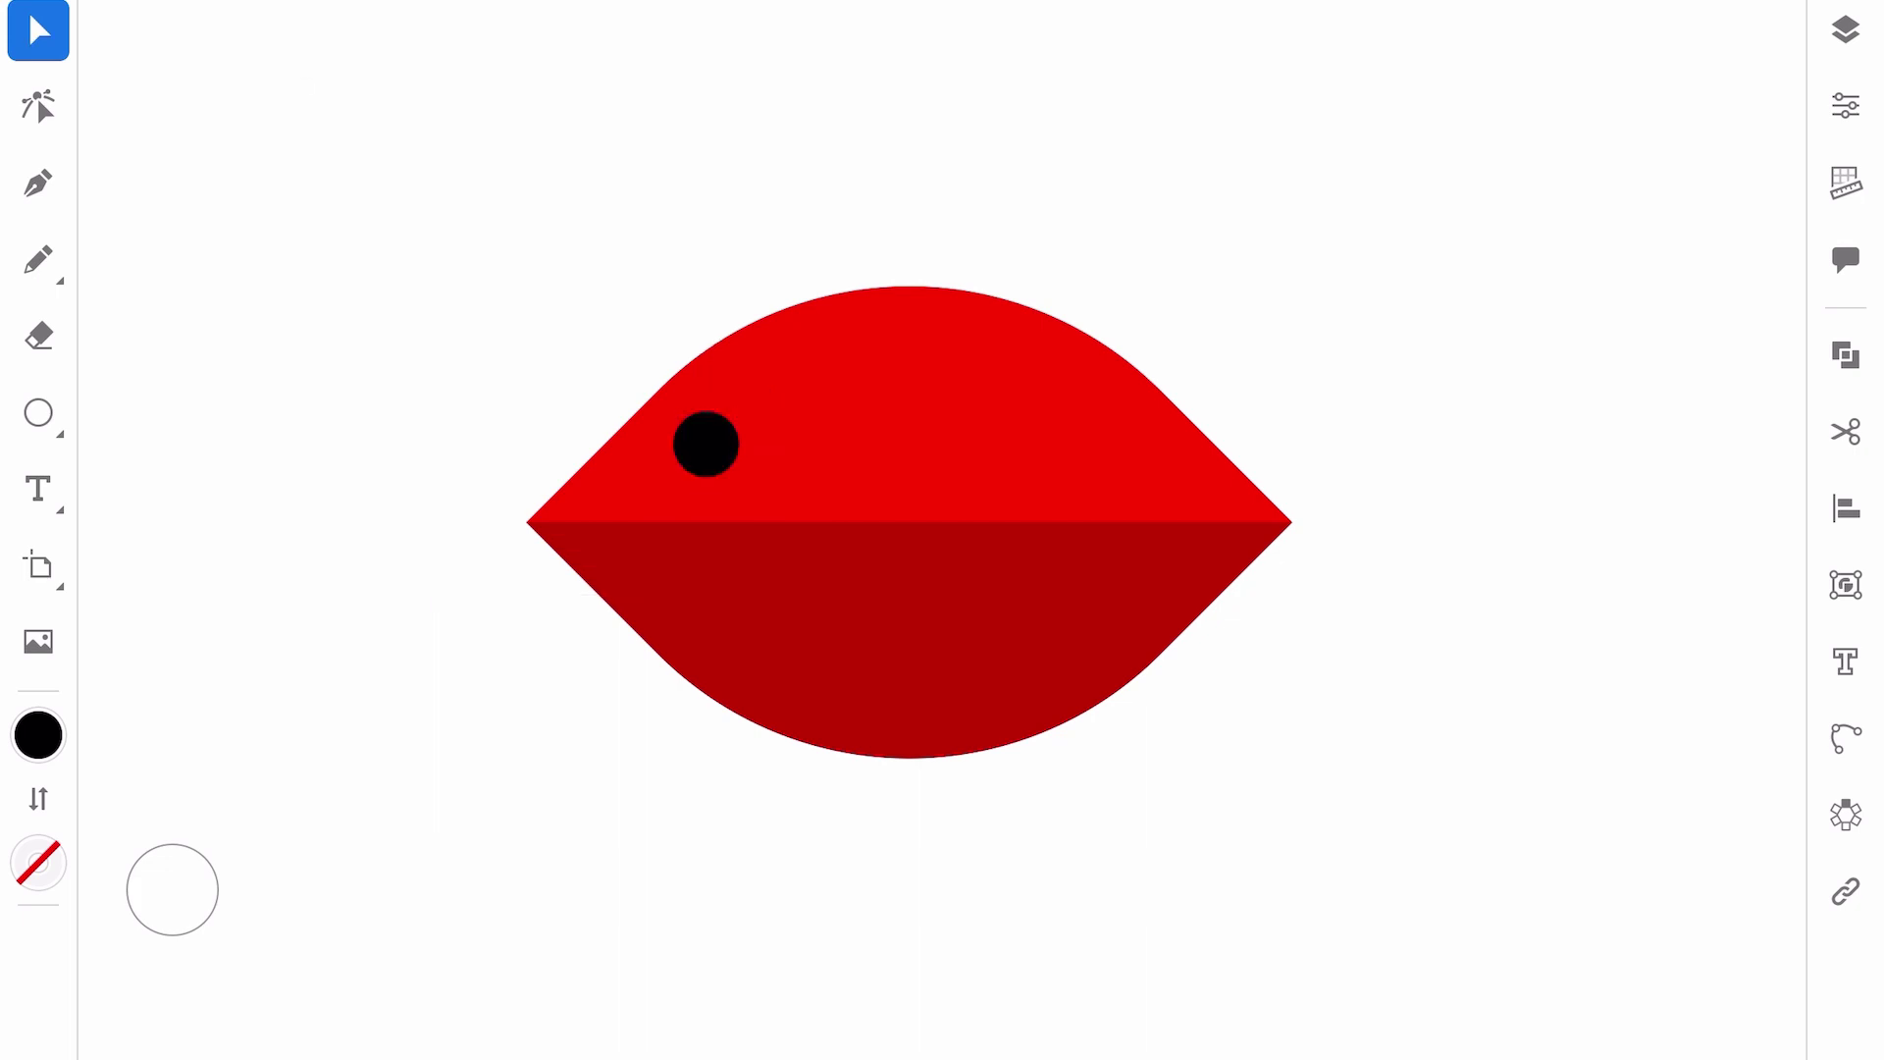
scroll(847, 493, up, 1)
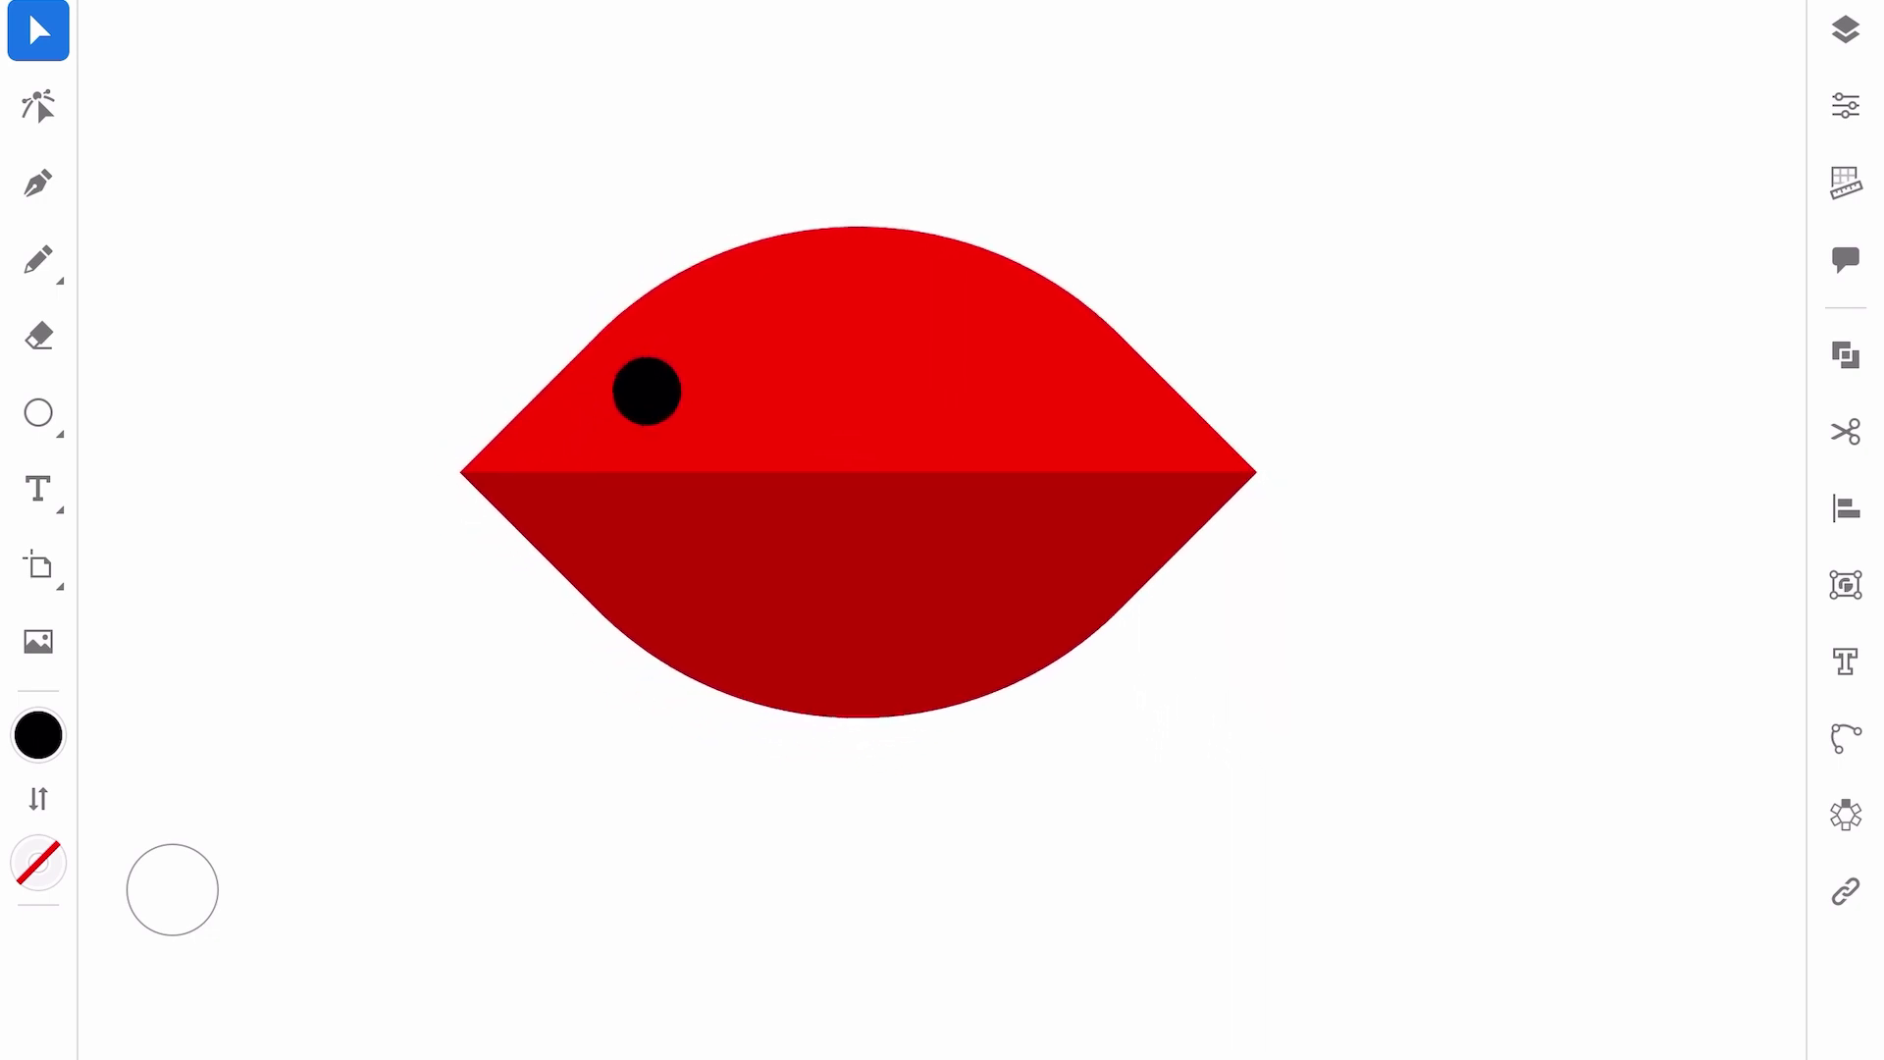
scroll(766, 494, up, 2)
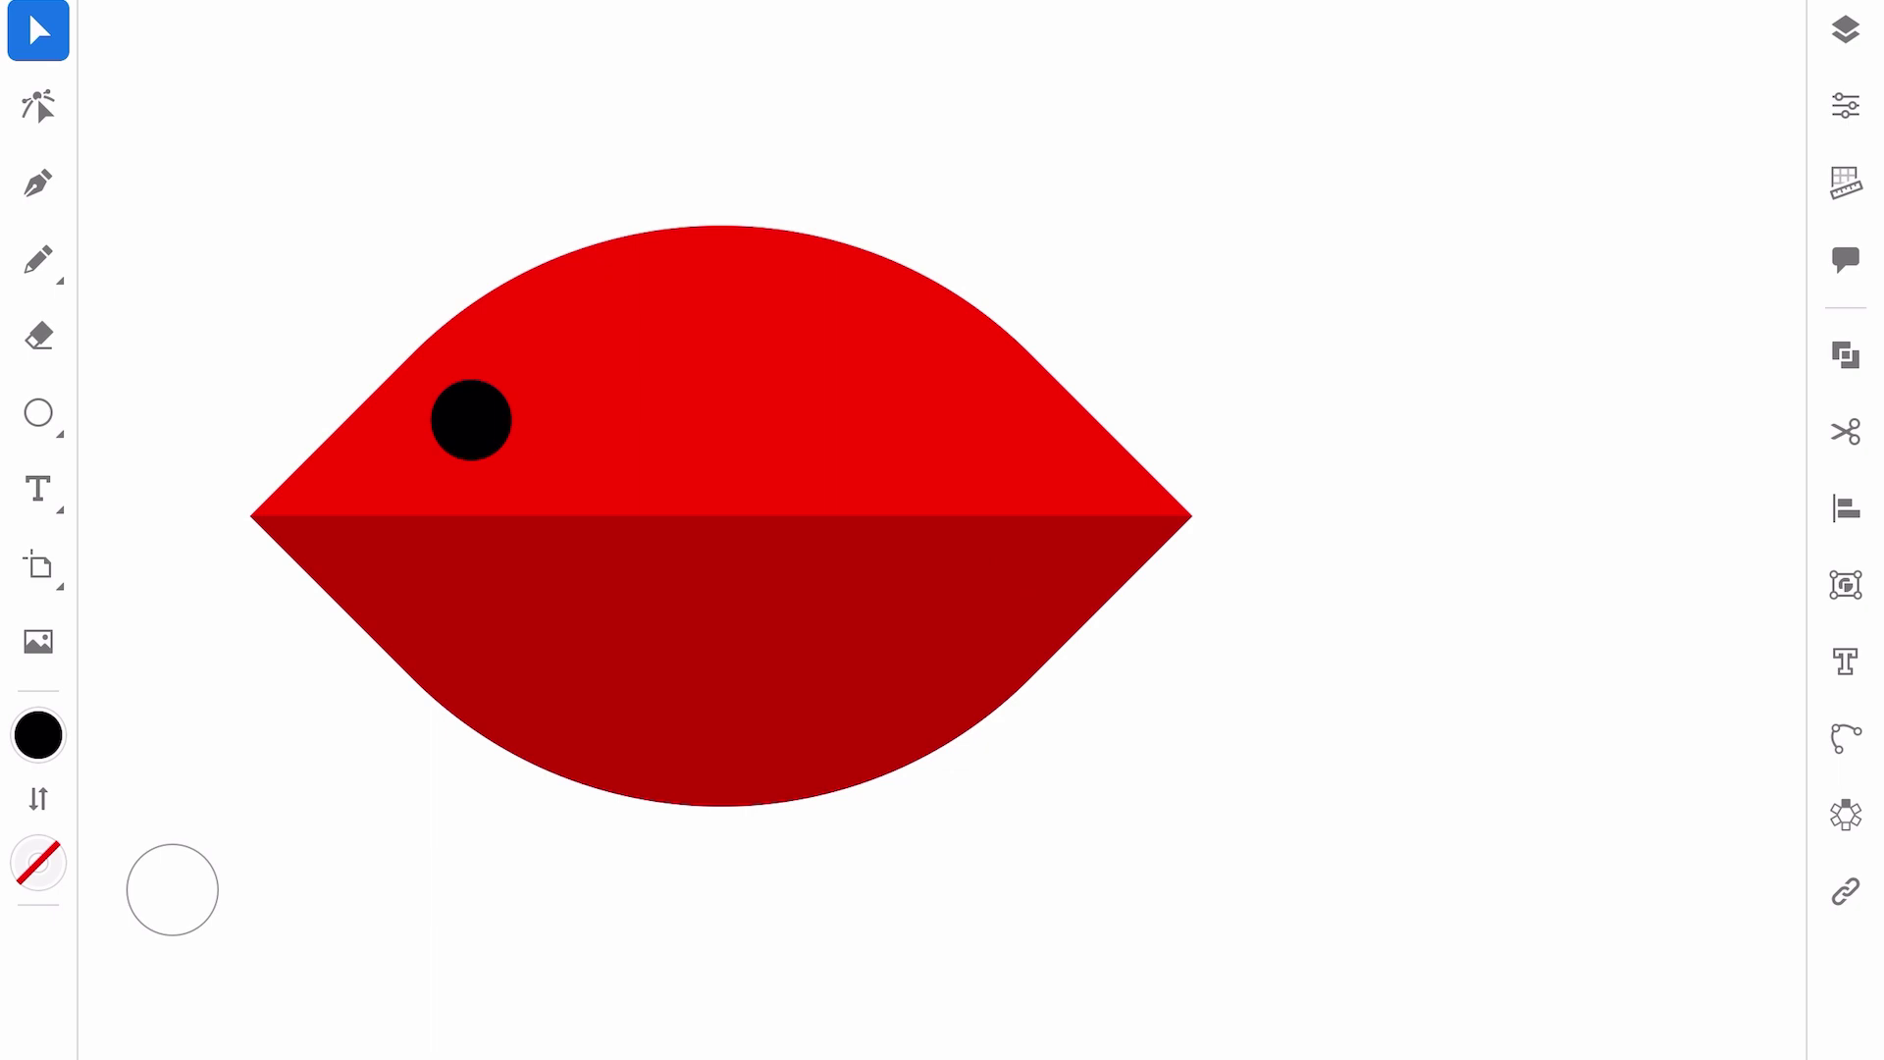
- Draw a square above right of the fish and fill it orange-yellow FFB20D
click(38, 412)
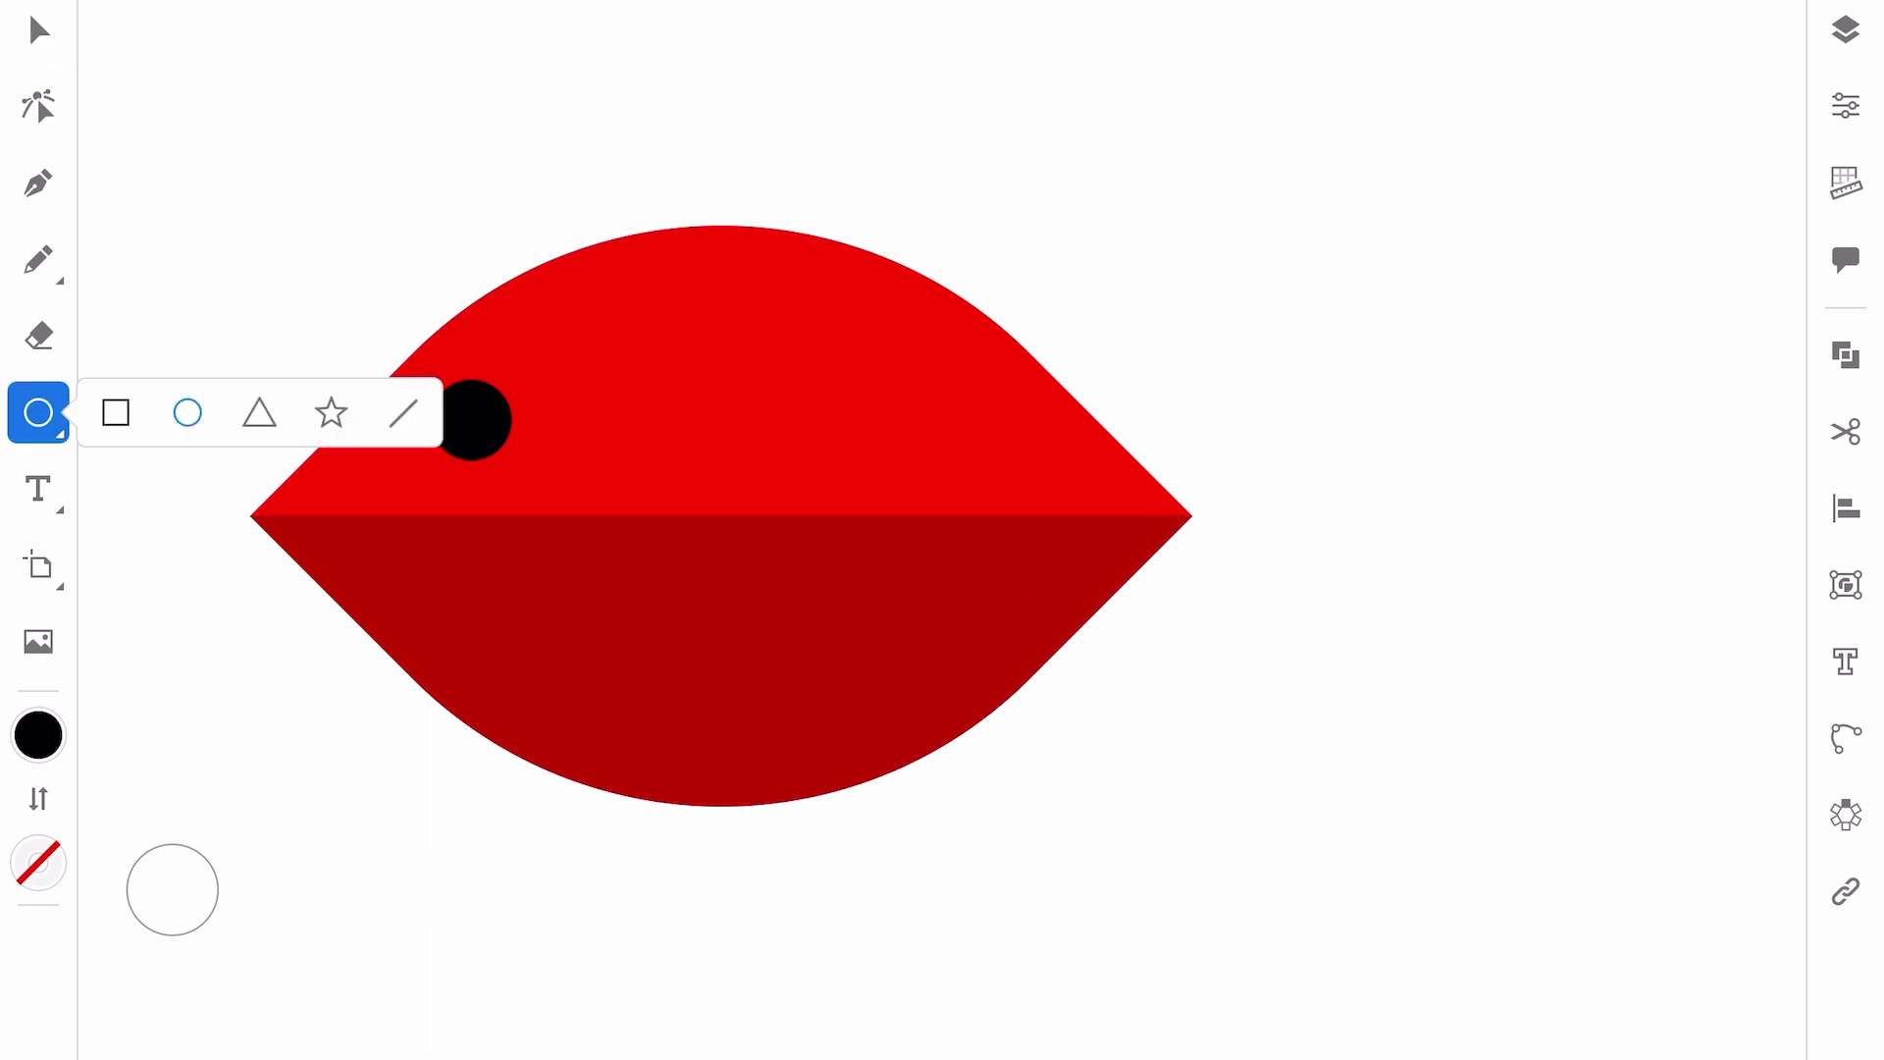
click(117, 412)
drag(1351, 157, 1639, 443)
click(39, 734)
click(392, 898)
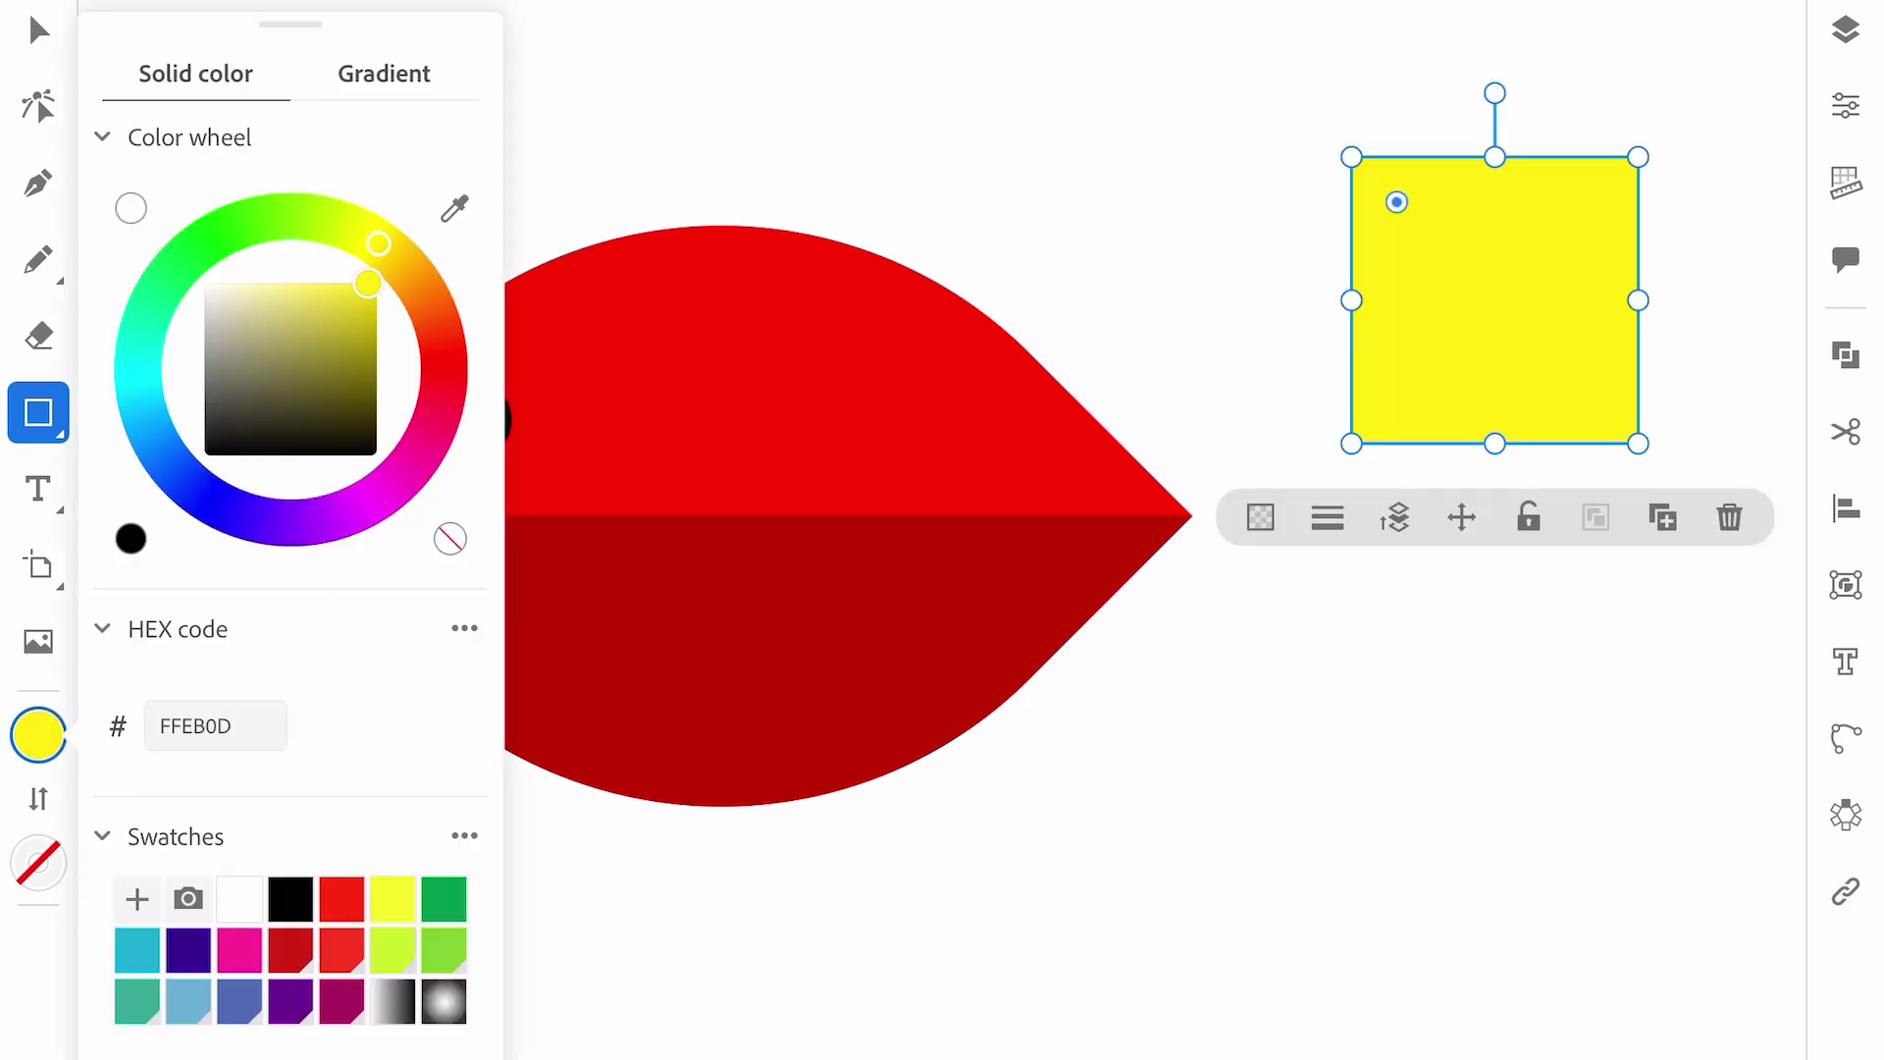
drag(378, 243, 406, 268)
- Round the square's top-left and bottom-right corners into a leaf and move it beside the fish's tip
click(40, 107)
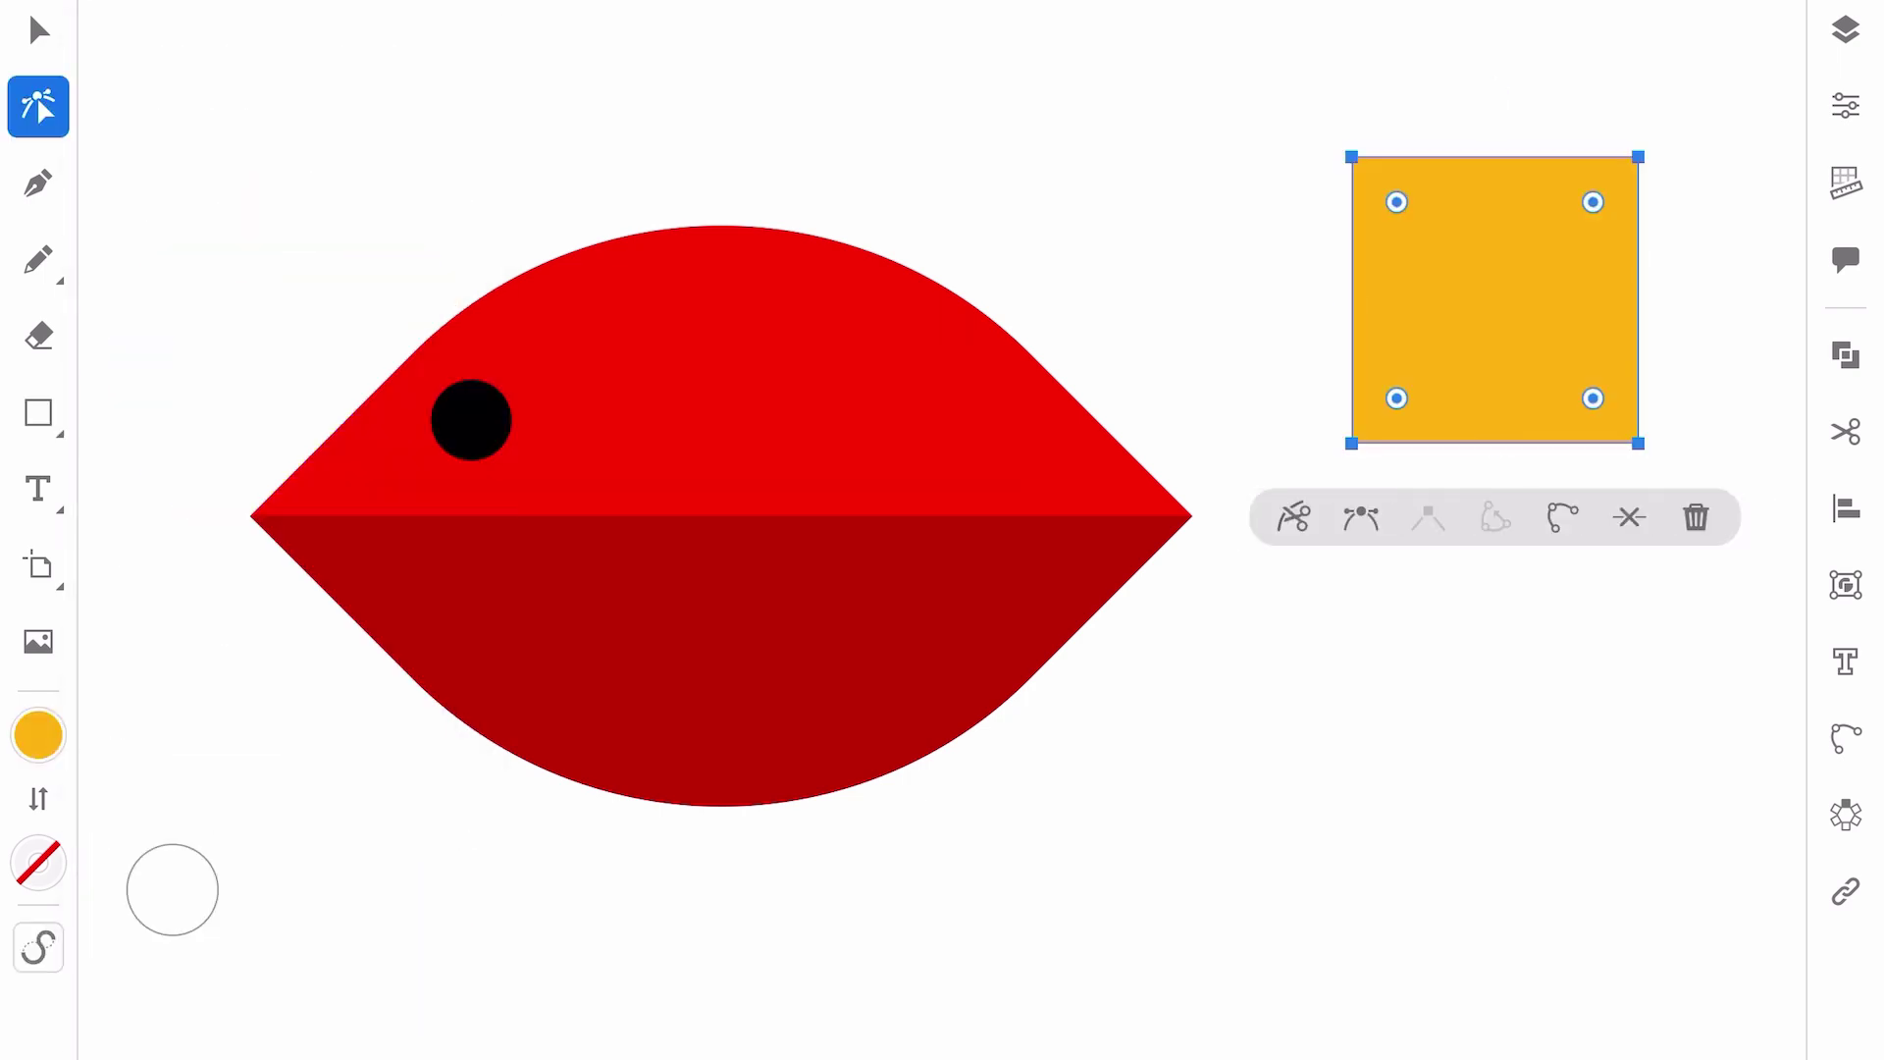
click(1351, 156)
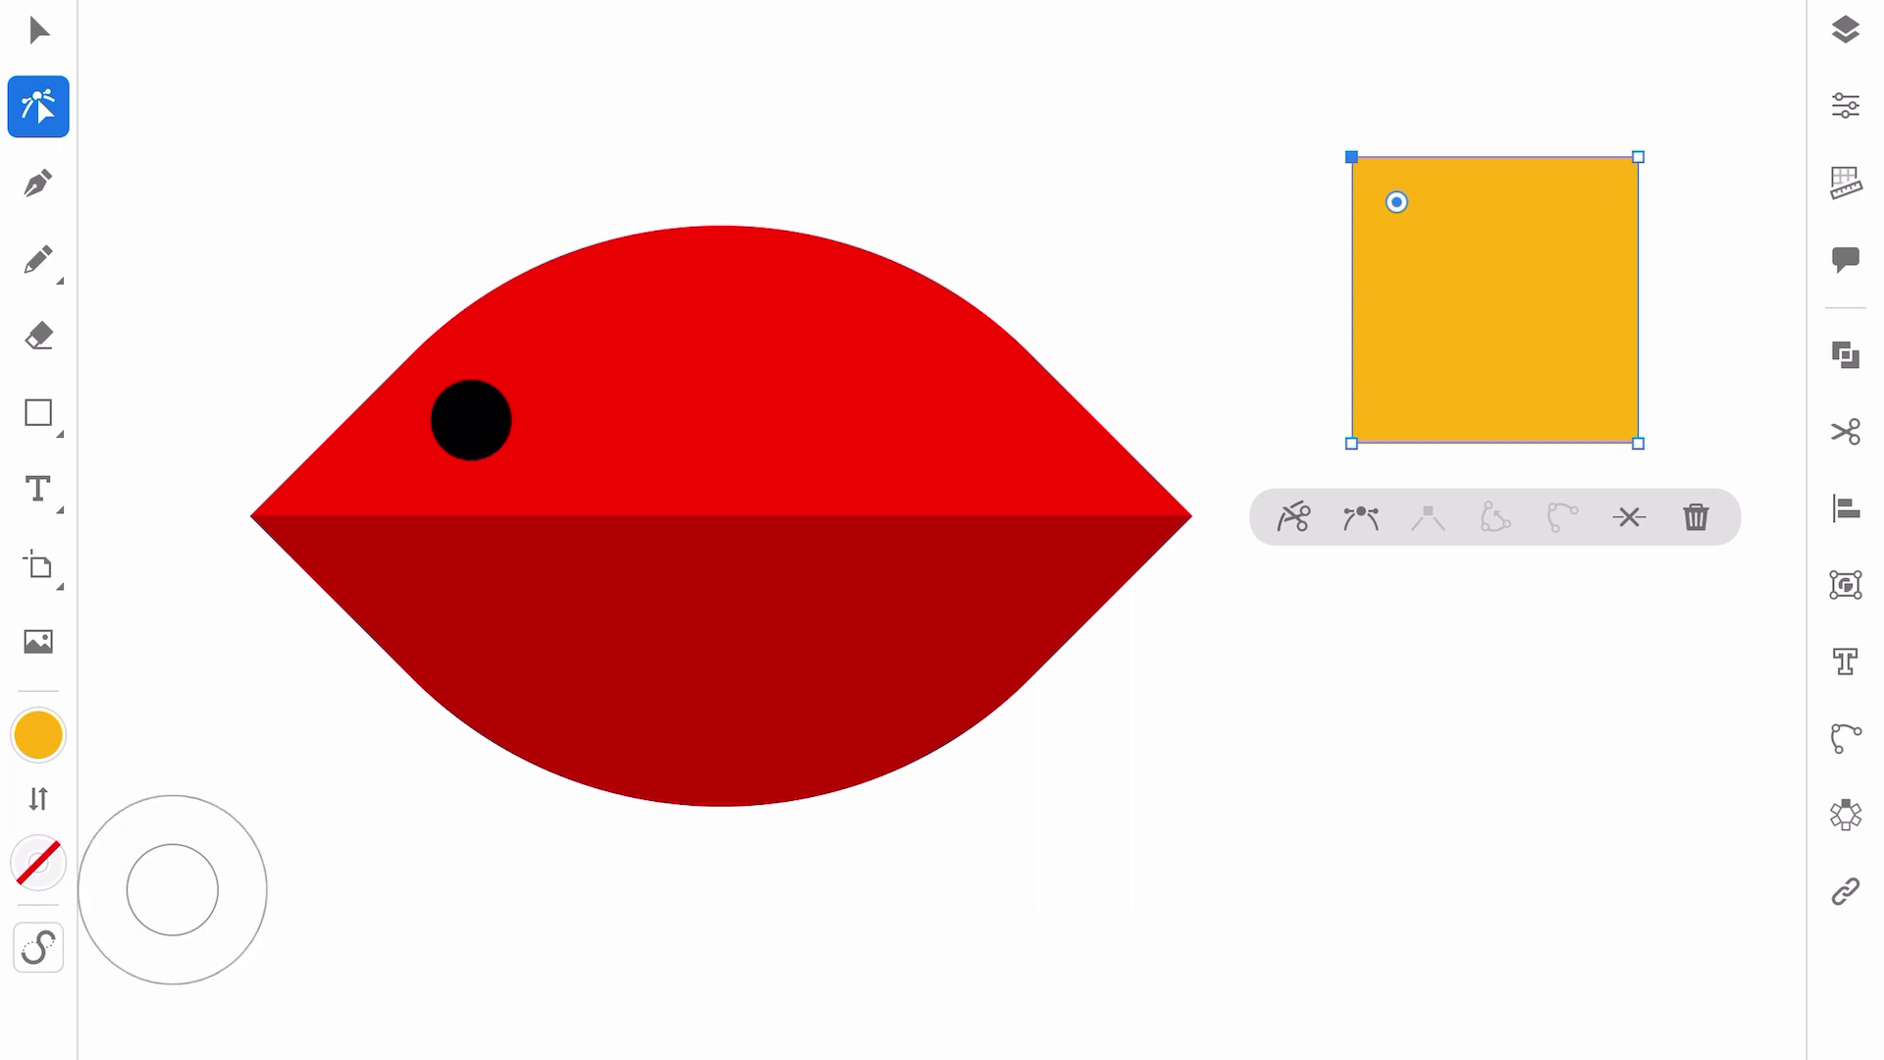
shift+click(1639, 442)
drag(1592, 399, 1443, 248)
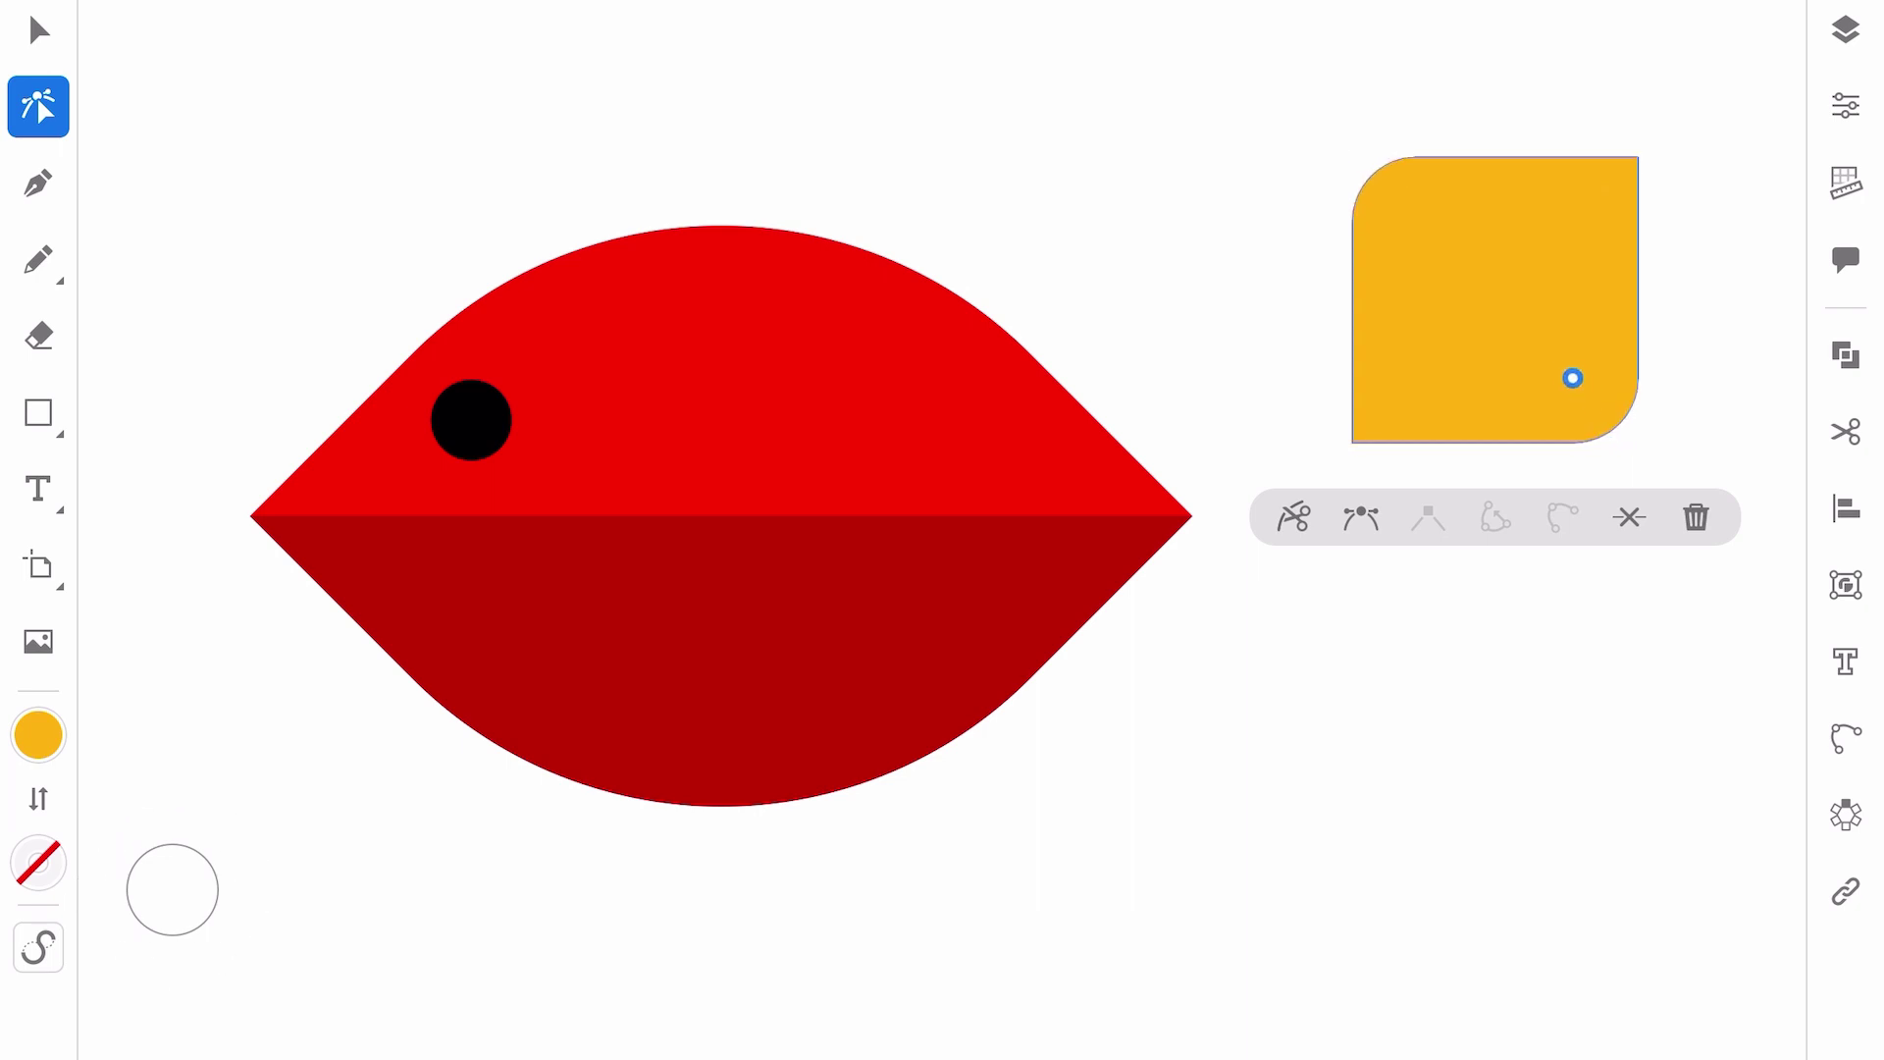
click(39, 30)
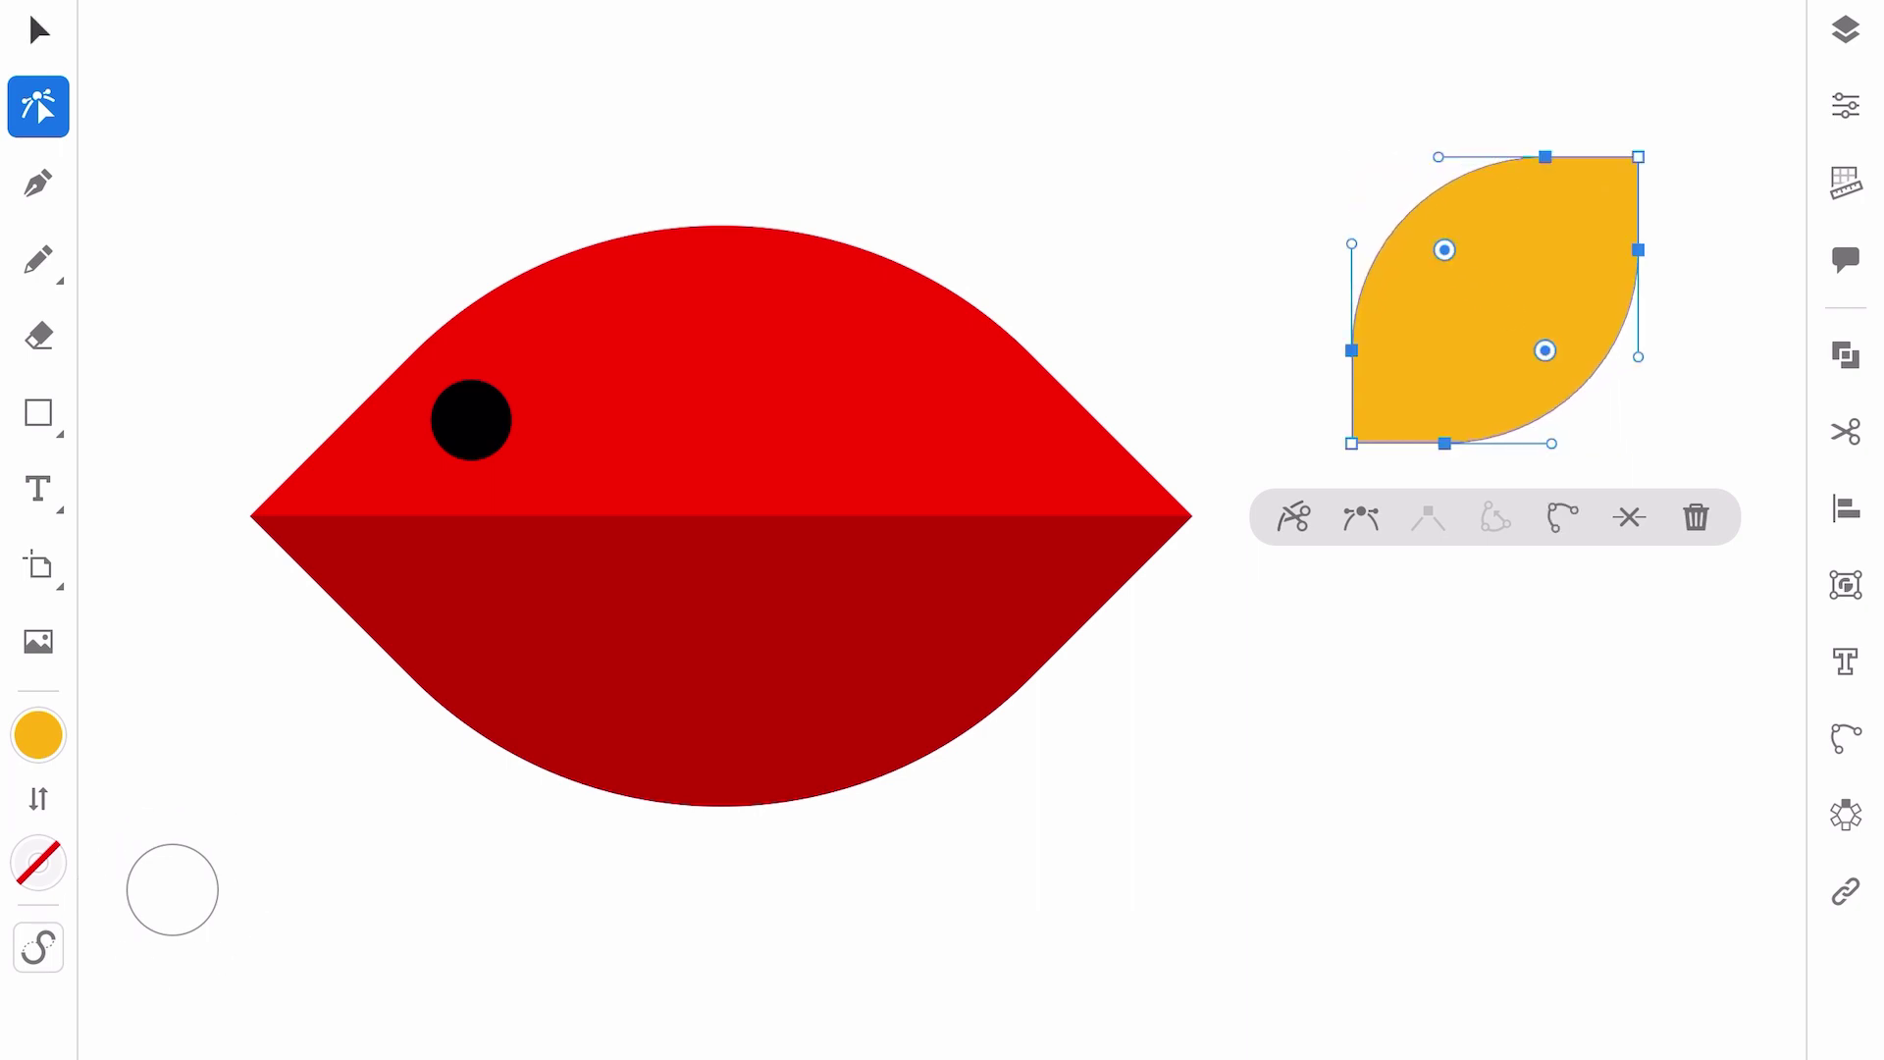
drag(1539, 412, 1381, 482)
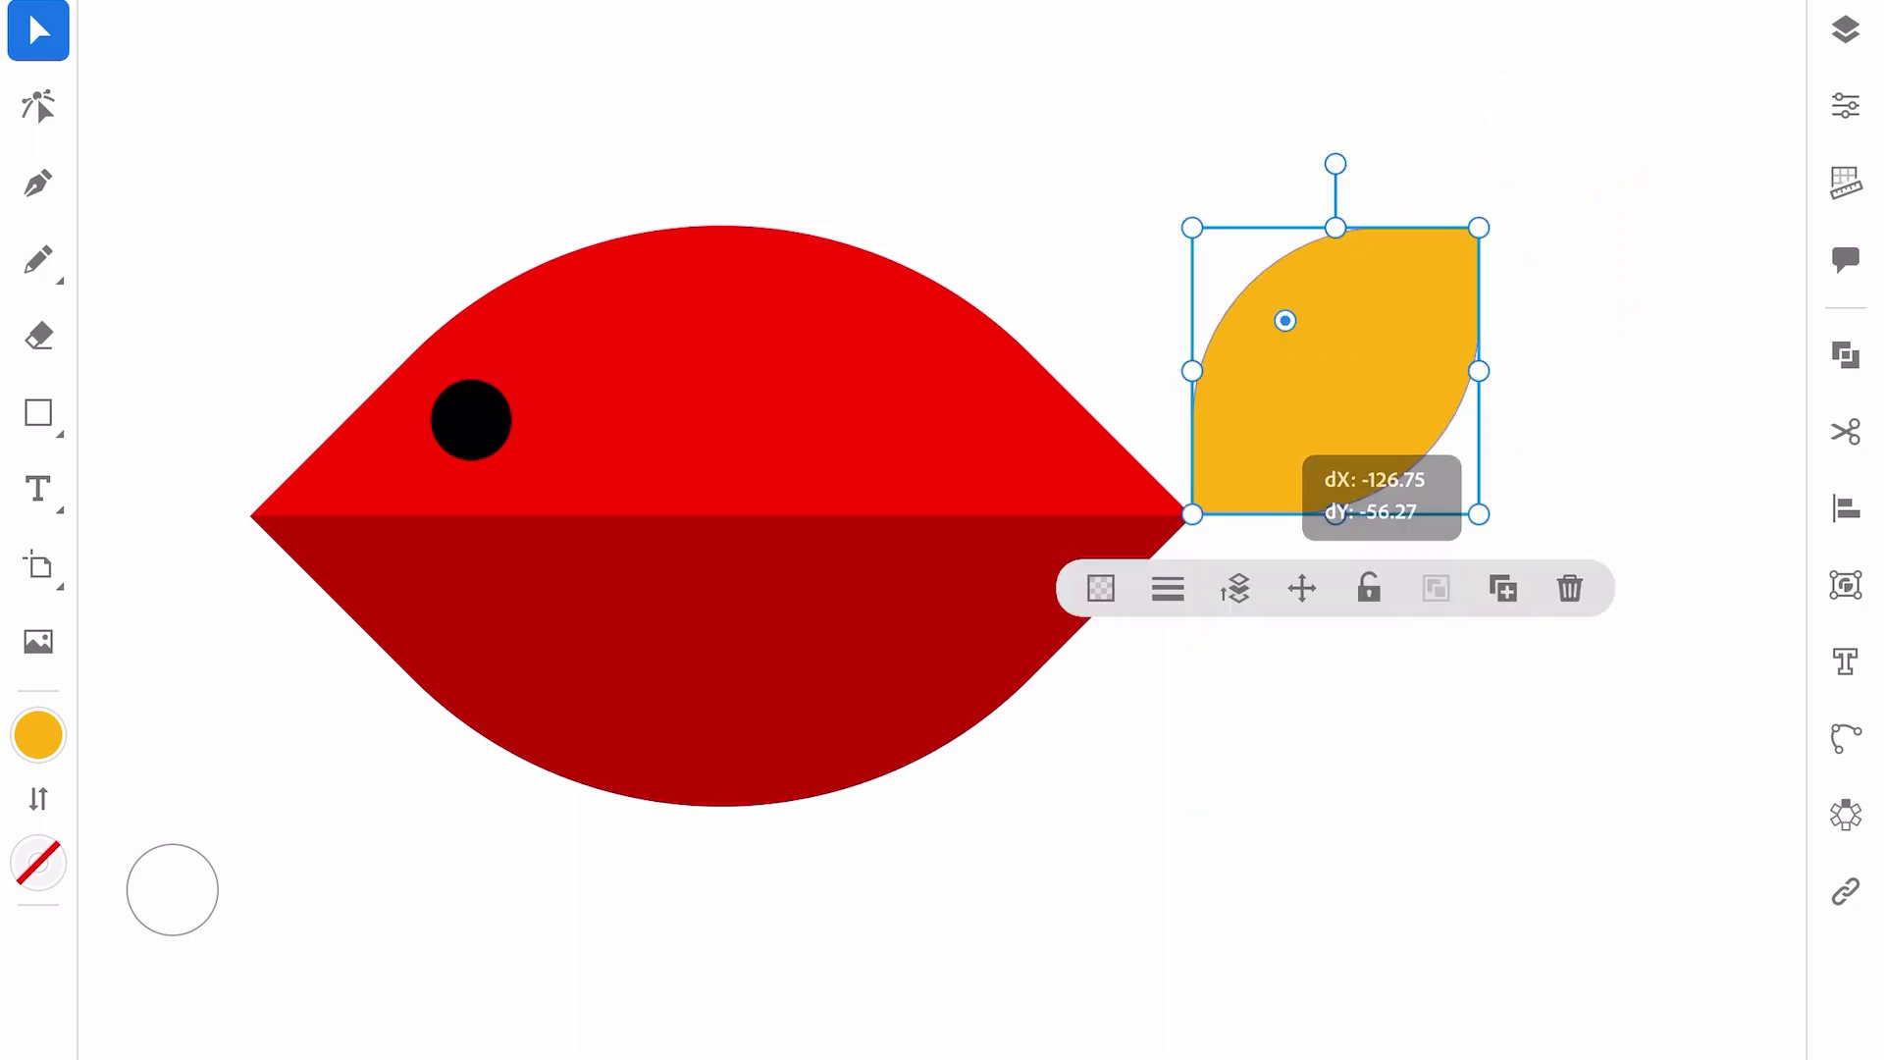
scroll(1283, 721, up, 5)
- Nudge the leaf so its corner meets the fish body's right tip
drag(1450, 141, 1443, 135)
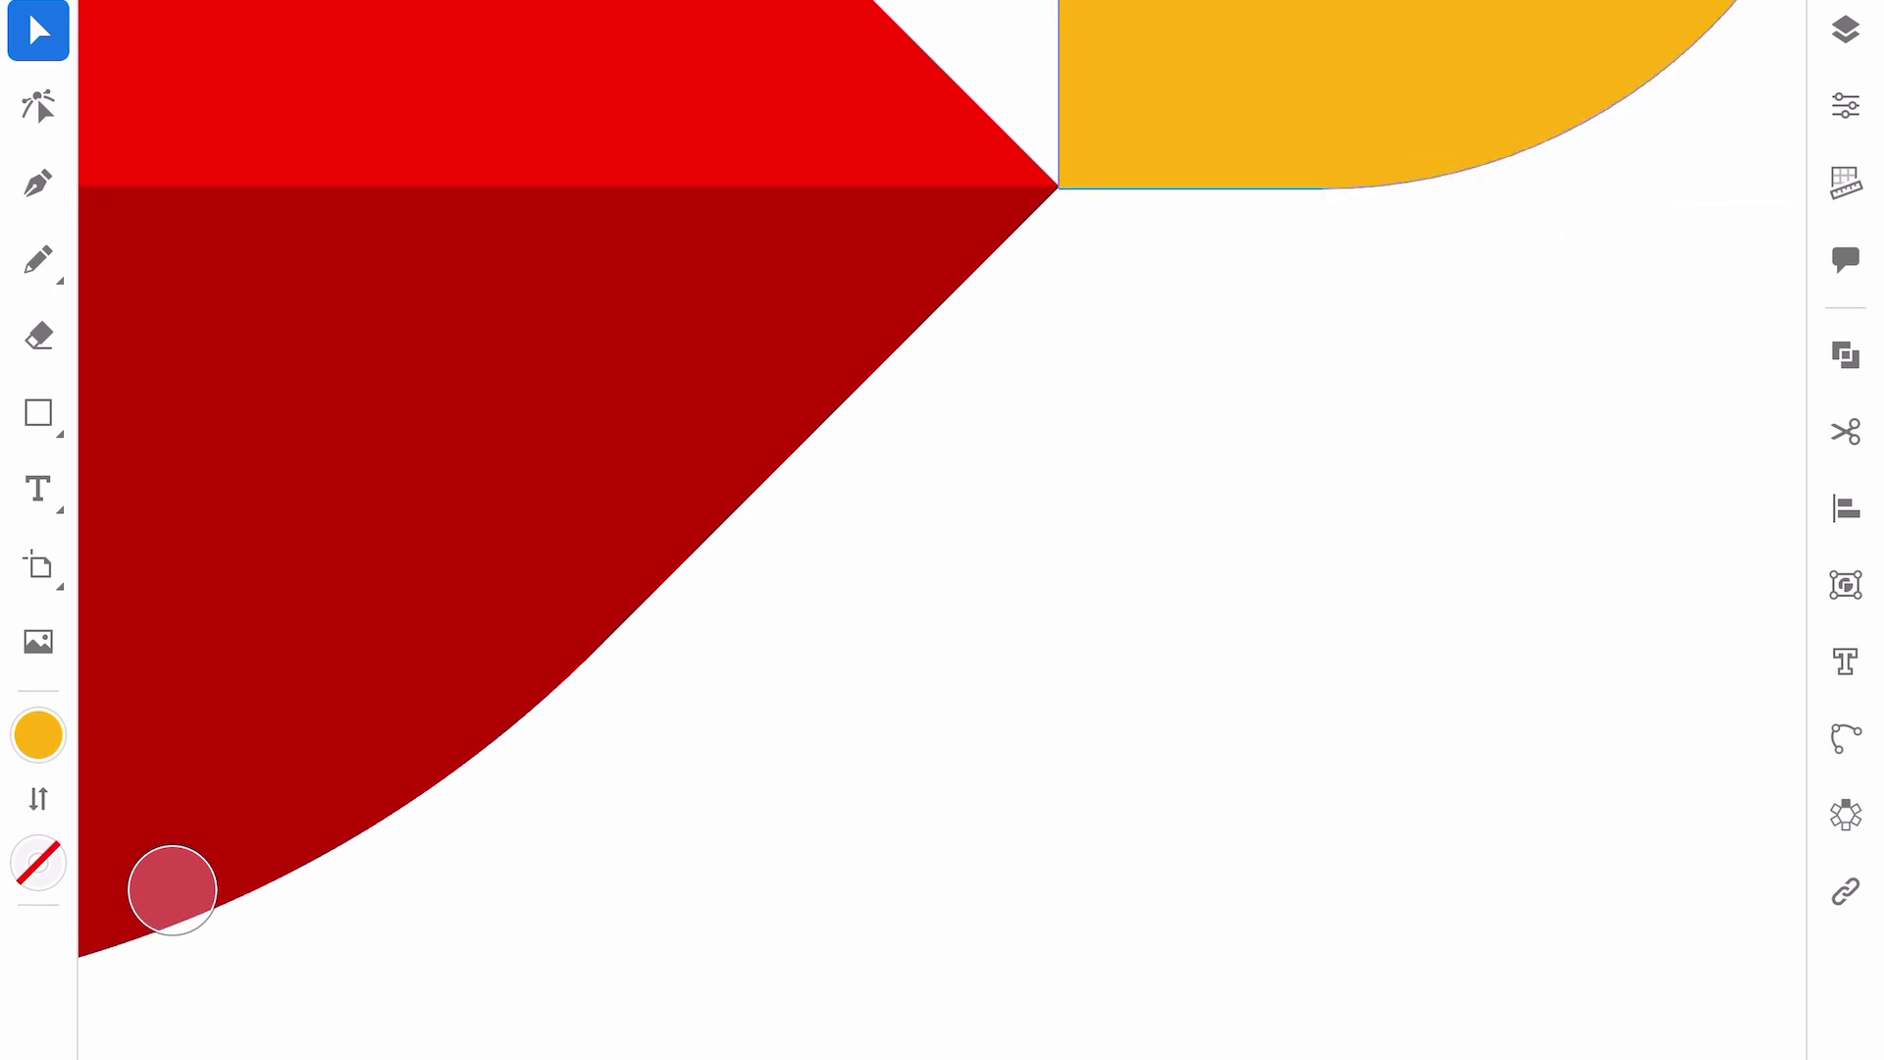
scroll(943, 530, up, 3)
scroll(942, 529, down, 3)
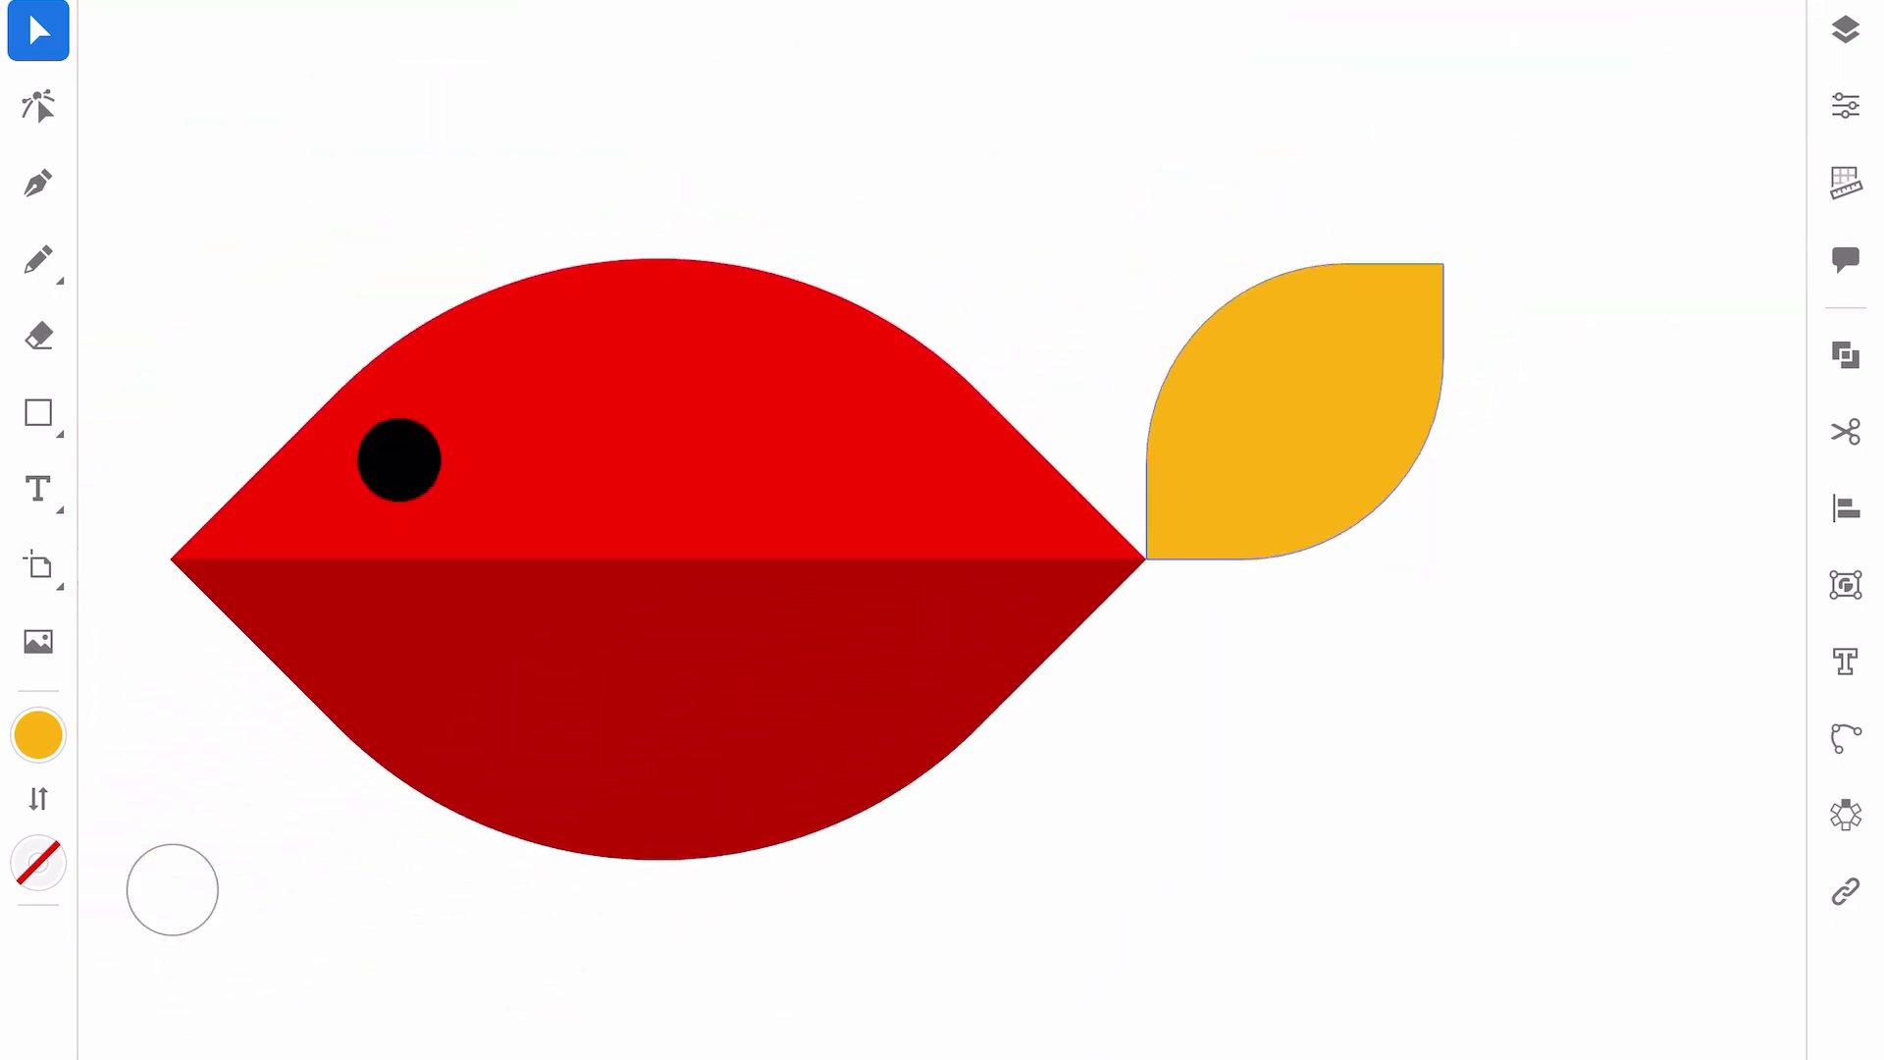
- Duplicate the yellow tail leaf, flip the copy, and snap it under the original
click(1308, 417)
click(1475, 632)
drag(1307, 417, 1299, 723)
click(1846, 507)
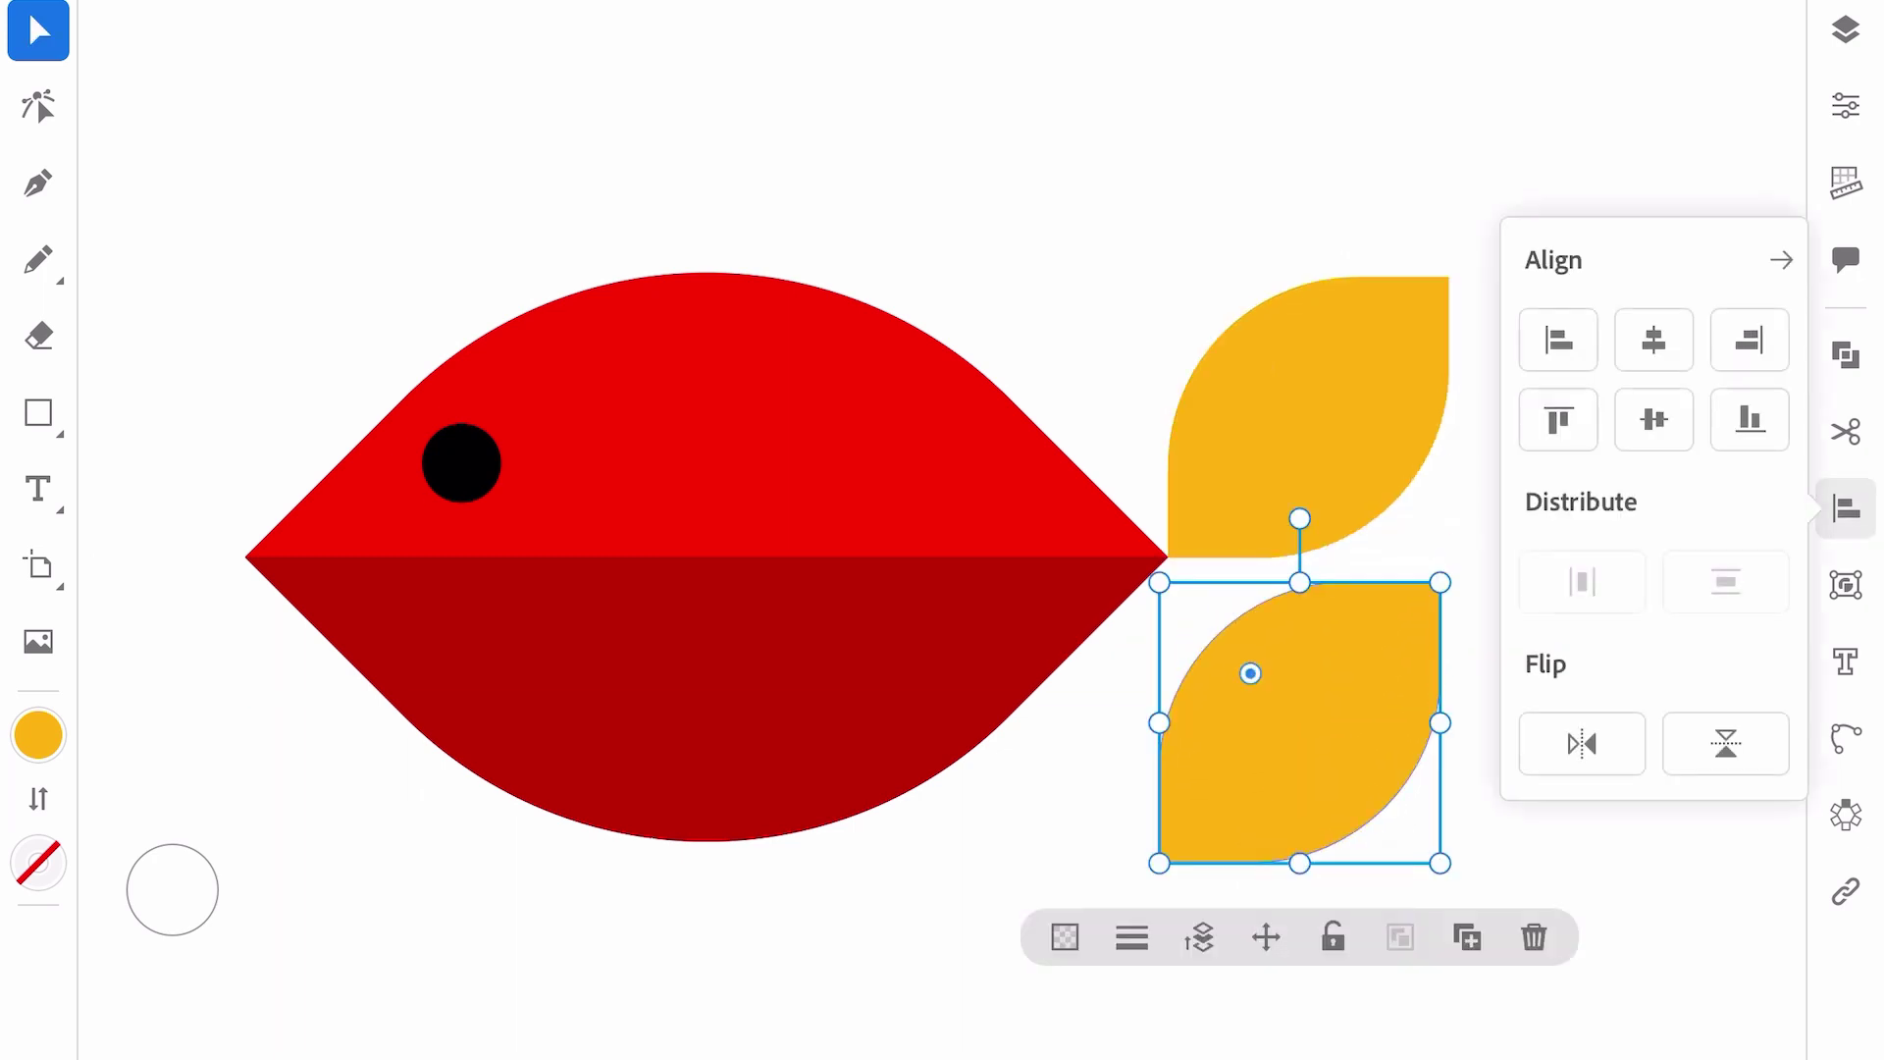
click(1580, 743)
click(1845, 508)
scroll(1484, 658, up, 3)
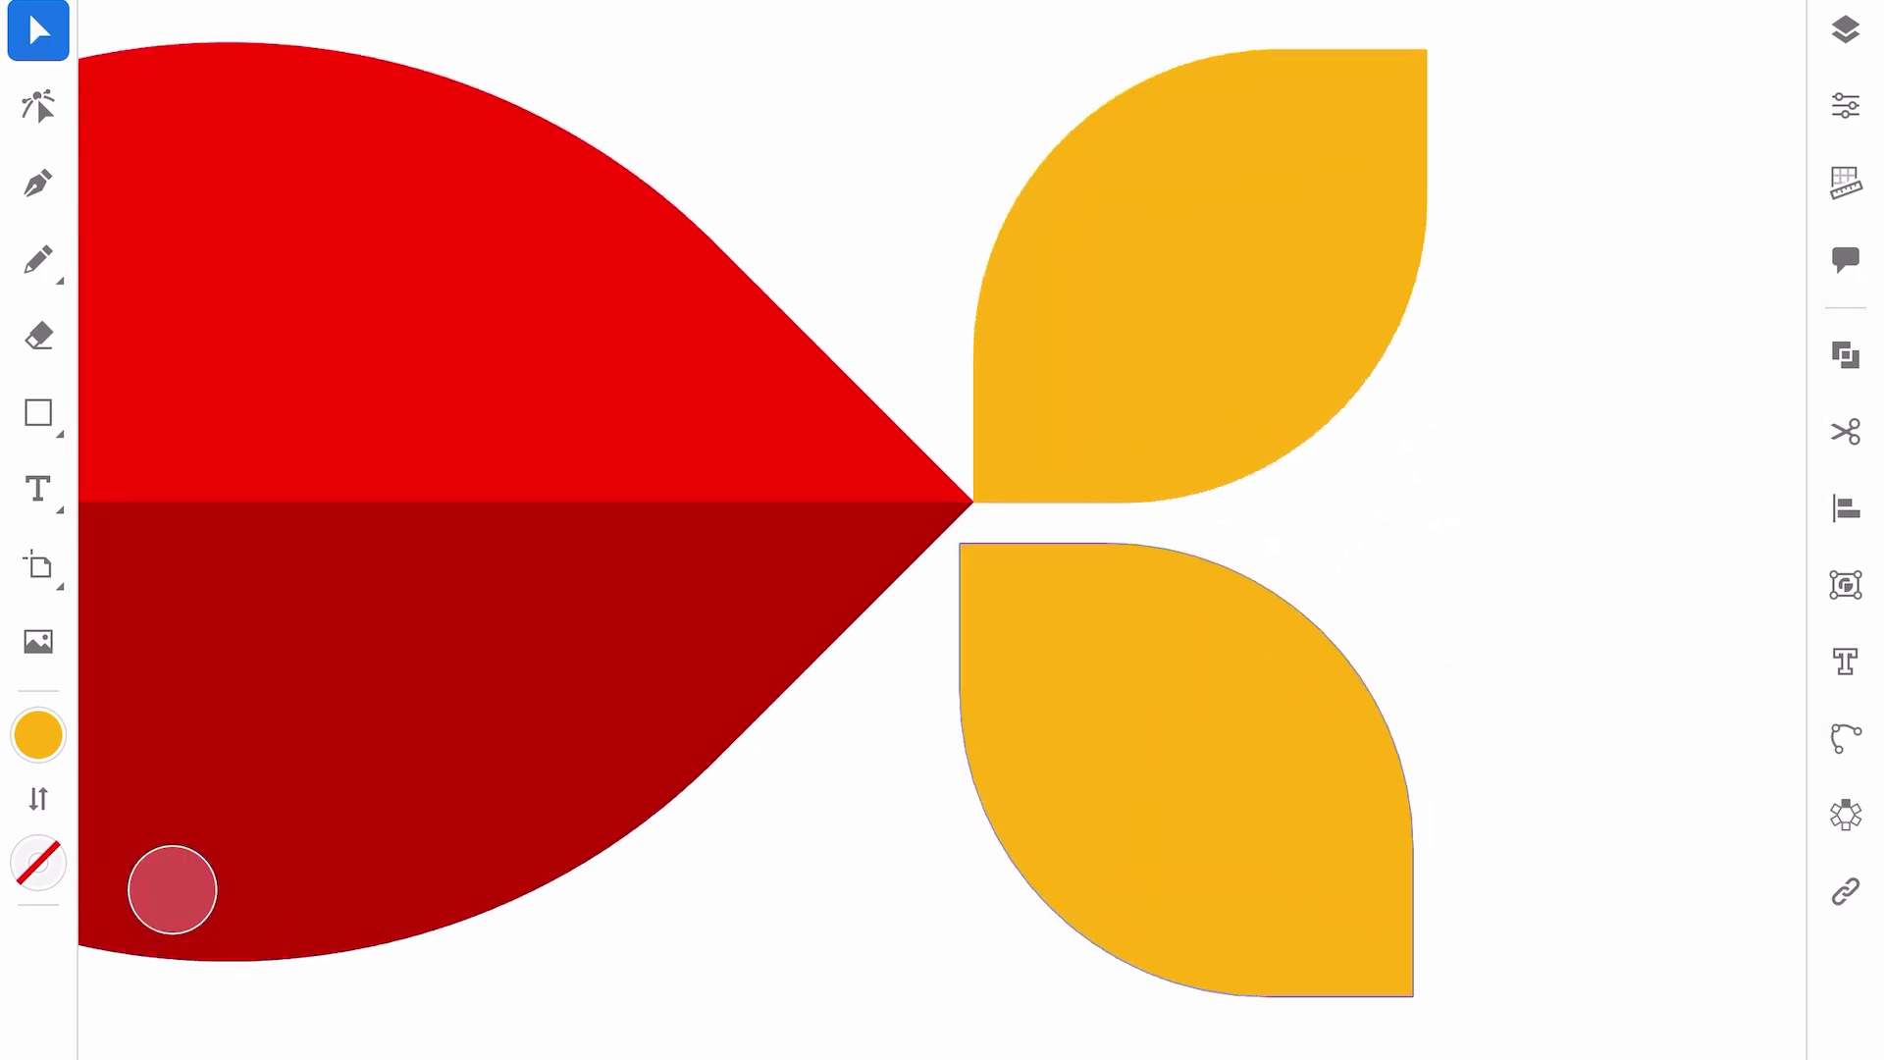
drag(1178, 765, 1191, 714)
- Recolour the lower leaf orange and nudge it flush against the yellow leaf
click(38, 734)
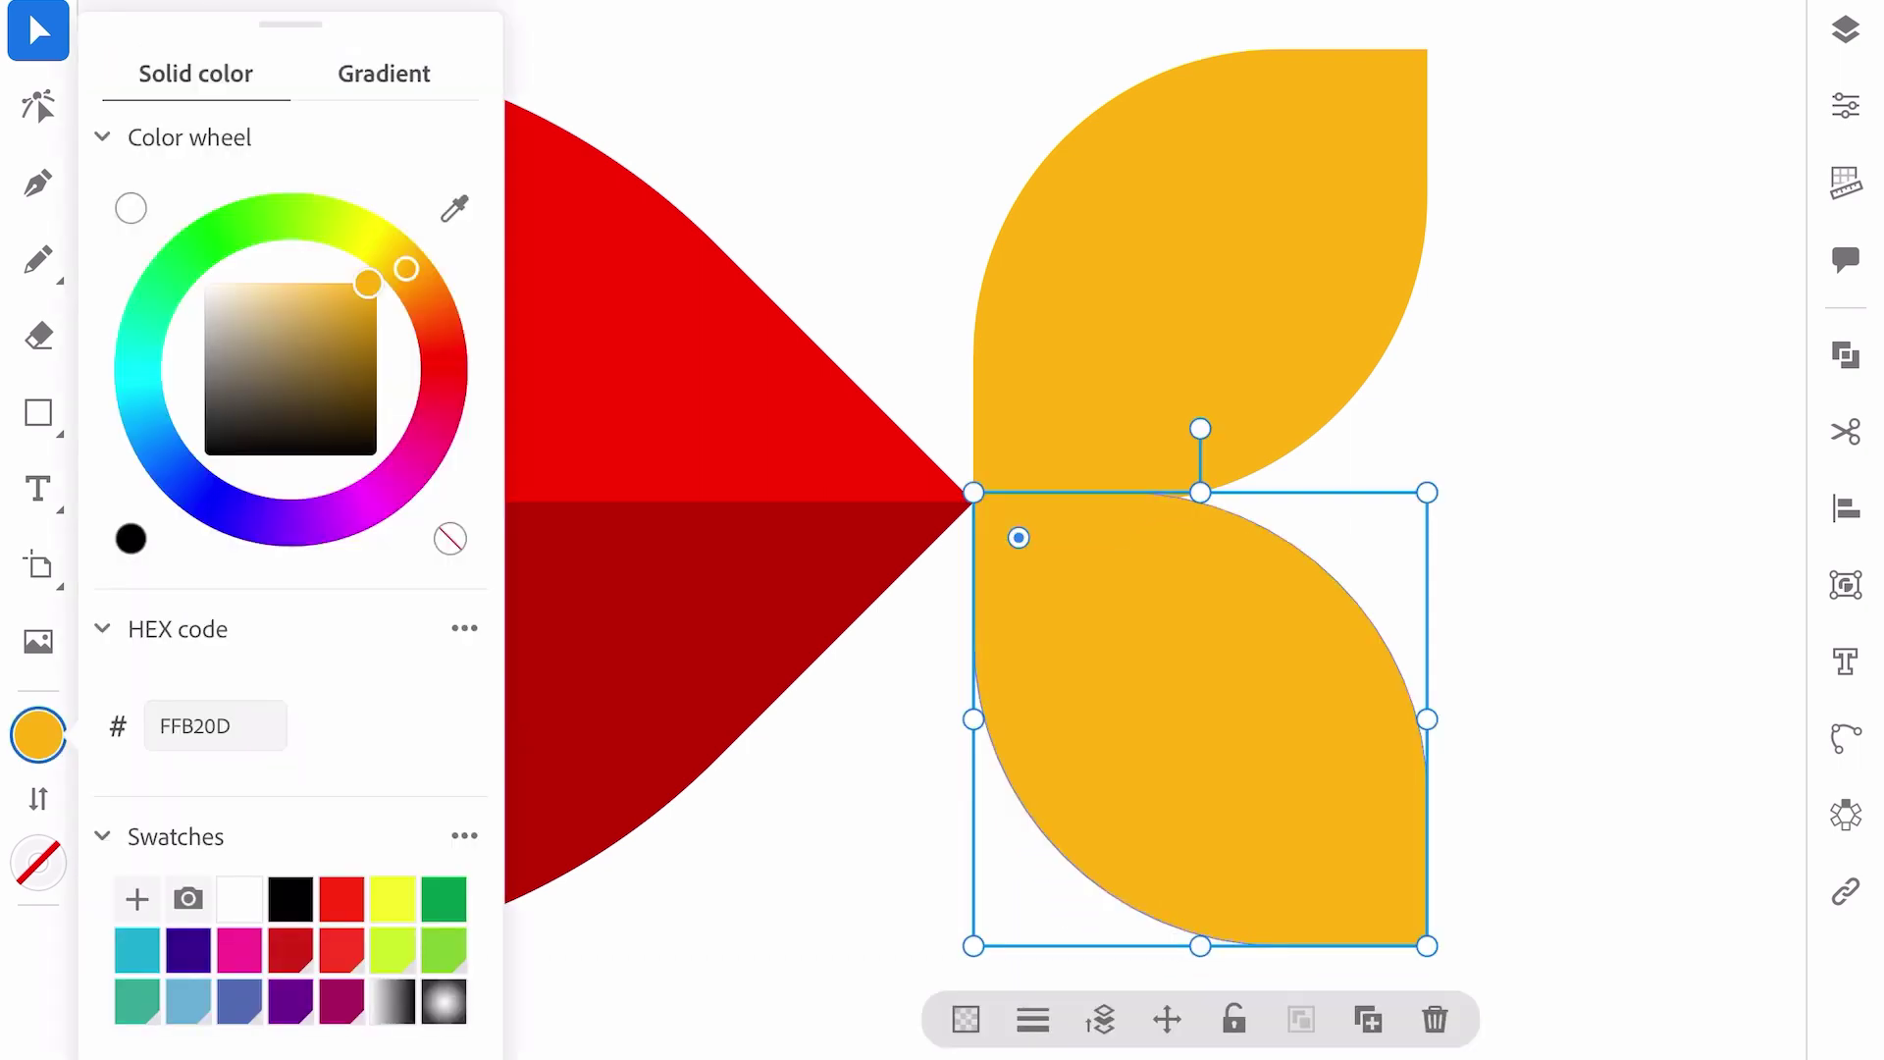
drag(405, 269, 429, 308)
click(1619, 589)
scroll(1135, 453, up, 3)
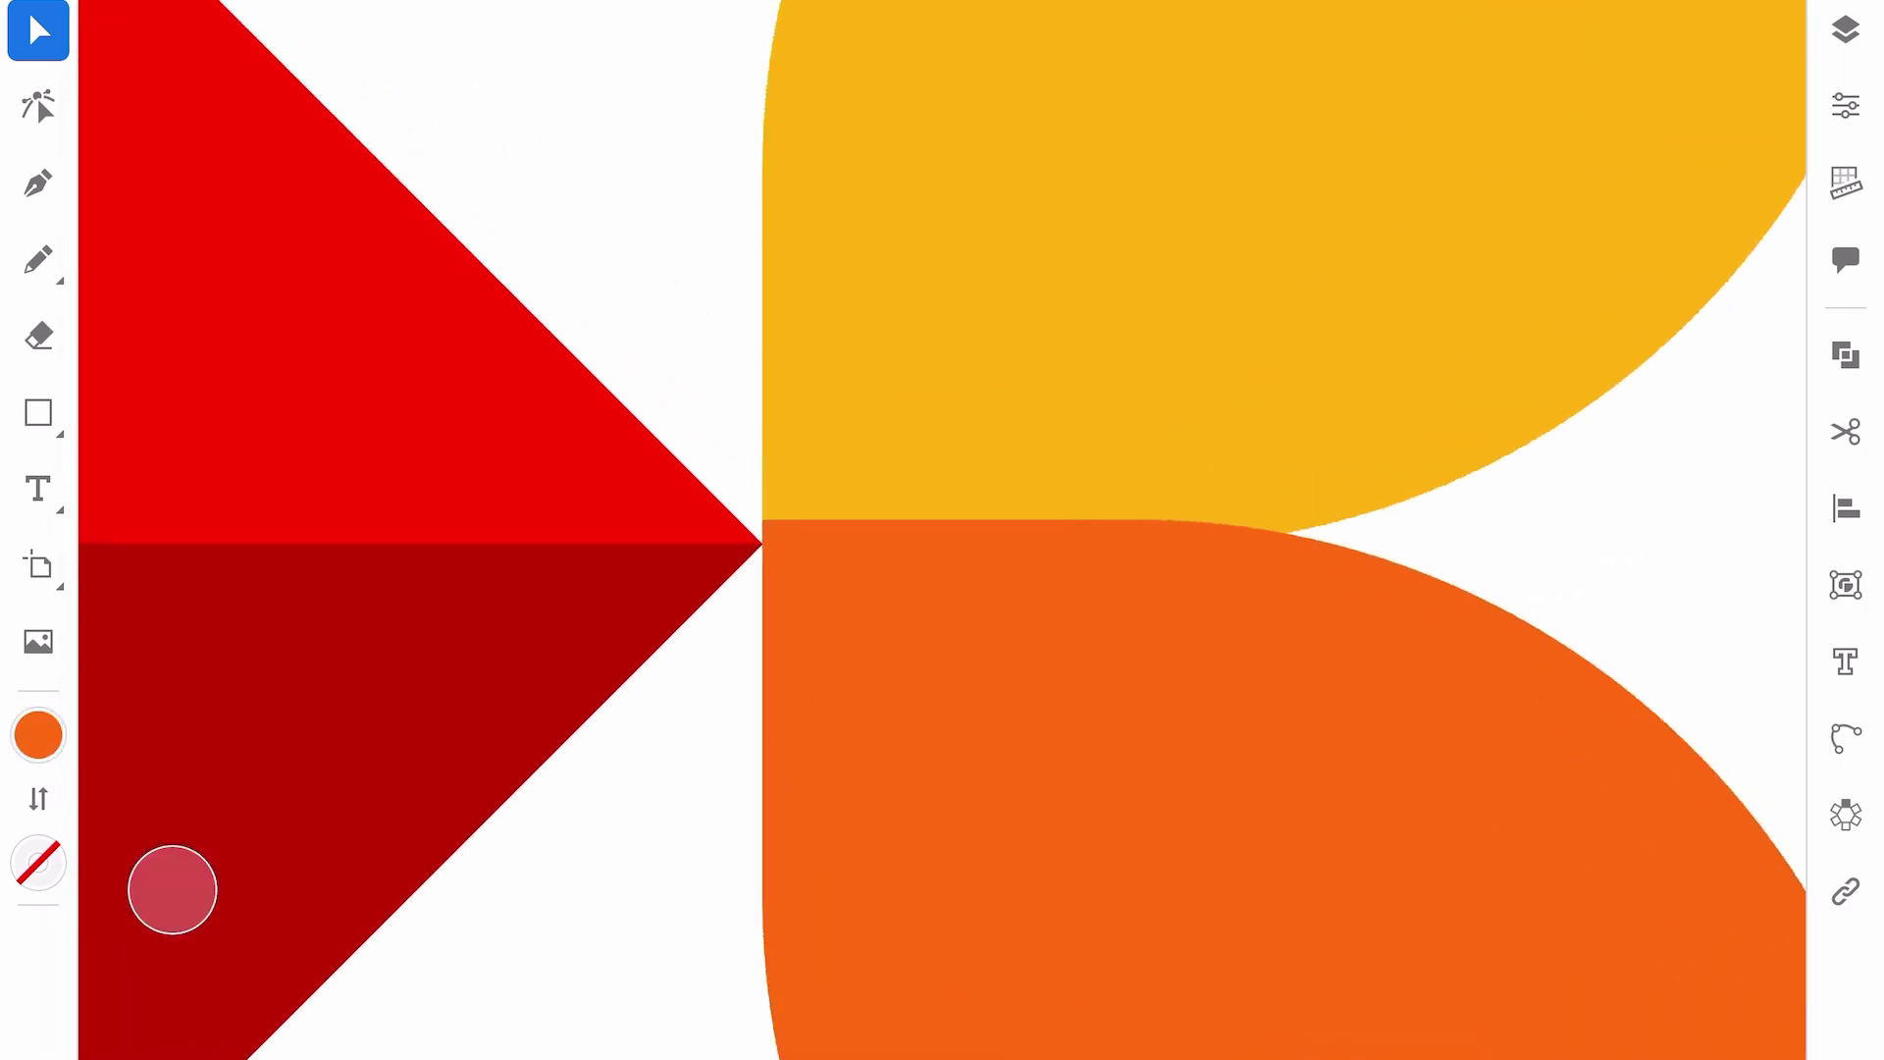
drag(1061, 707, 1059, 692)
scroll(942, 590, down, 3)
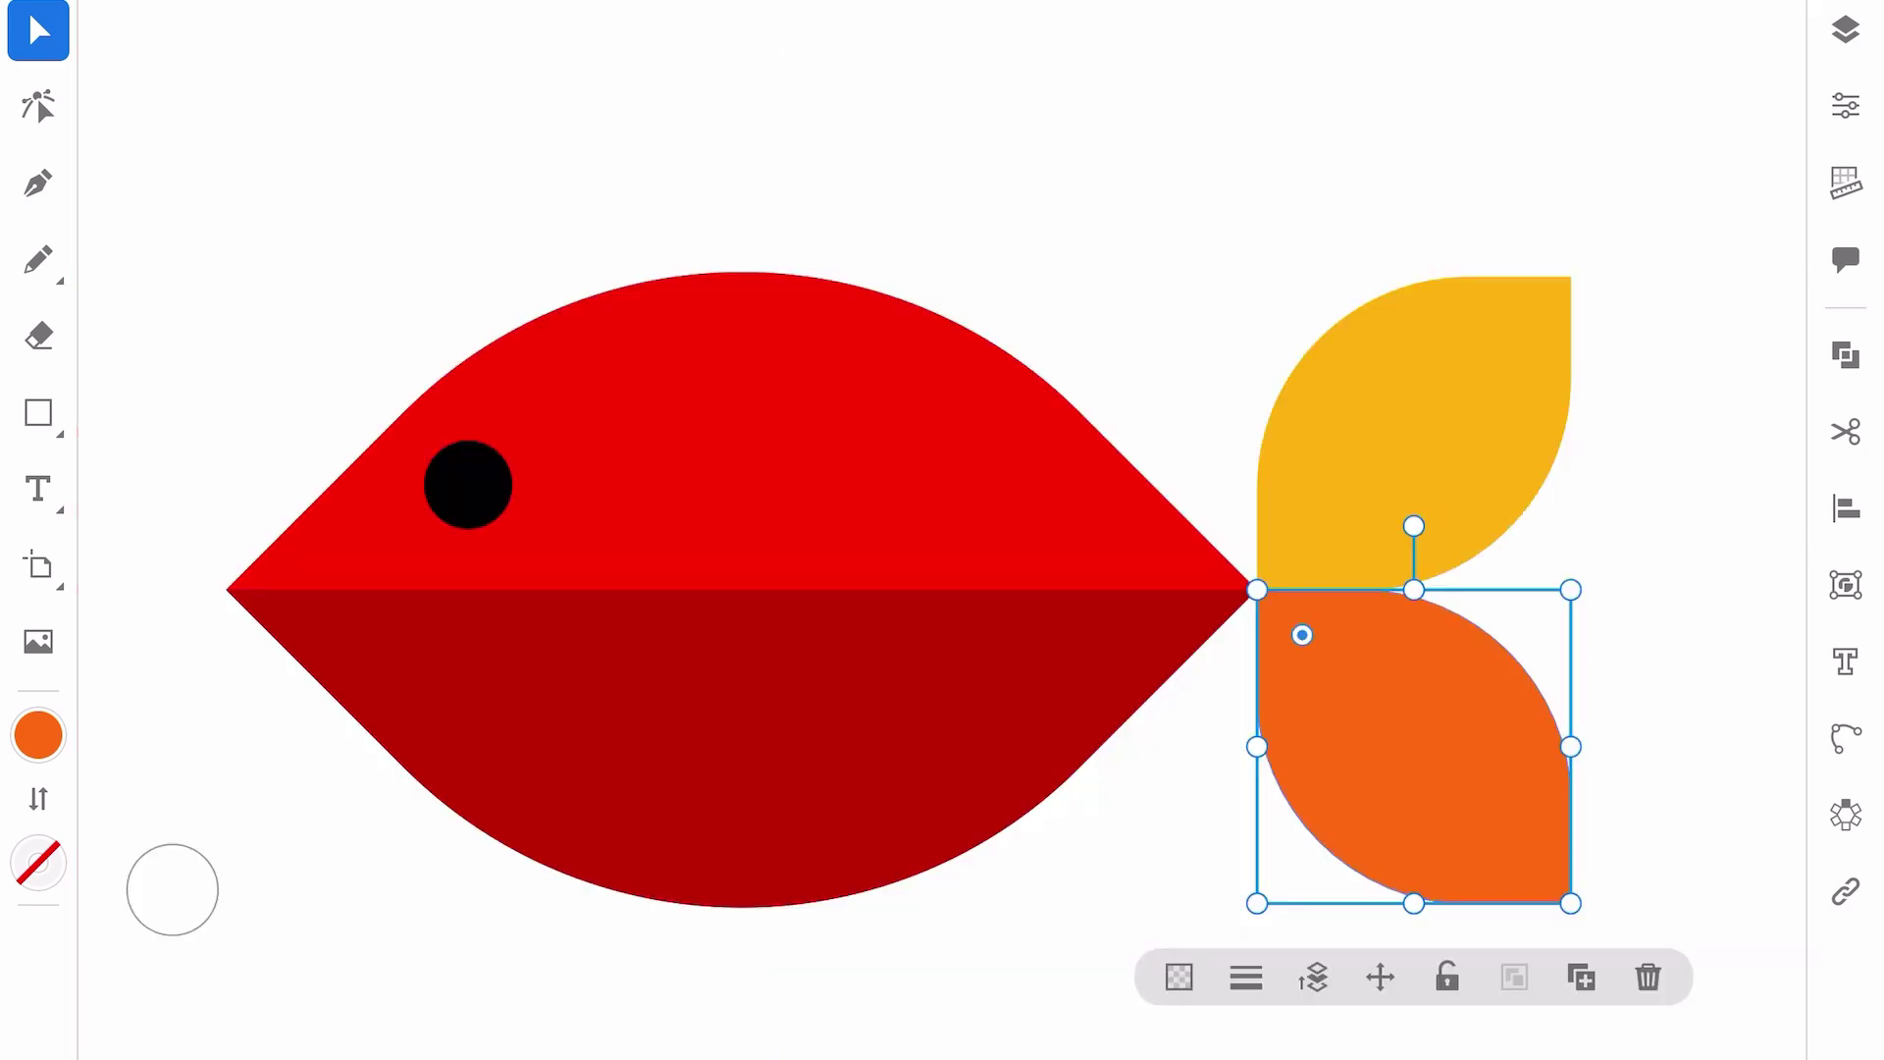
key(ctrl+shift+a)
scroll(943, 578, up, 1)
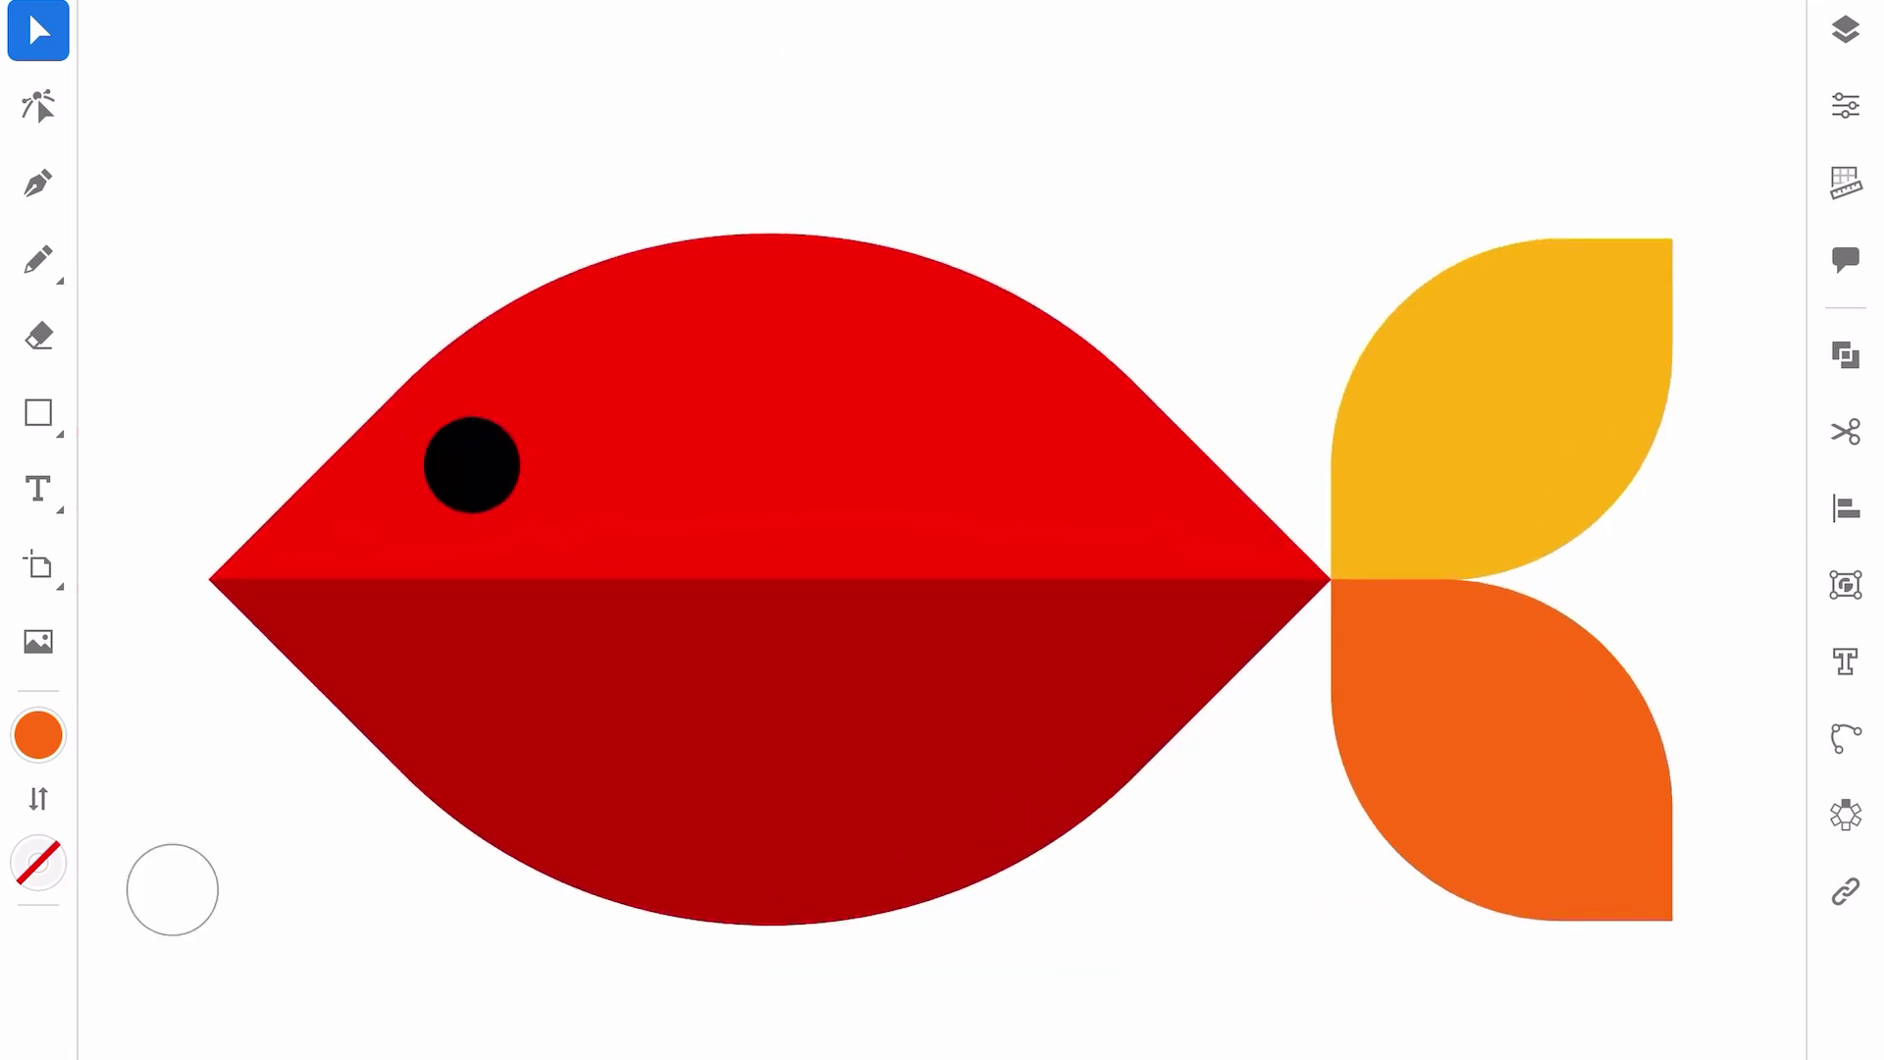
- Draw a rectangle over the body's middle filled with the eyedropped body red
key(m)
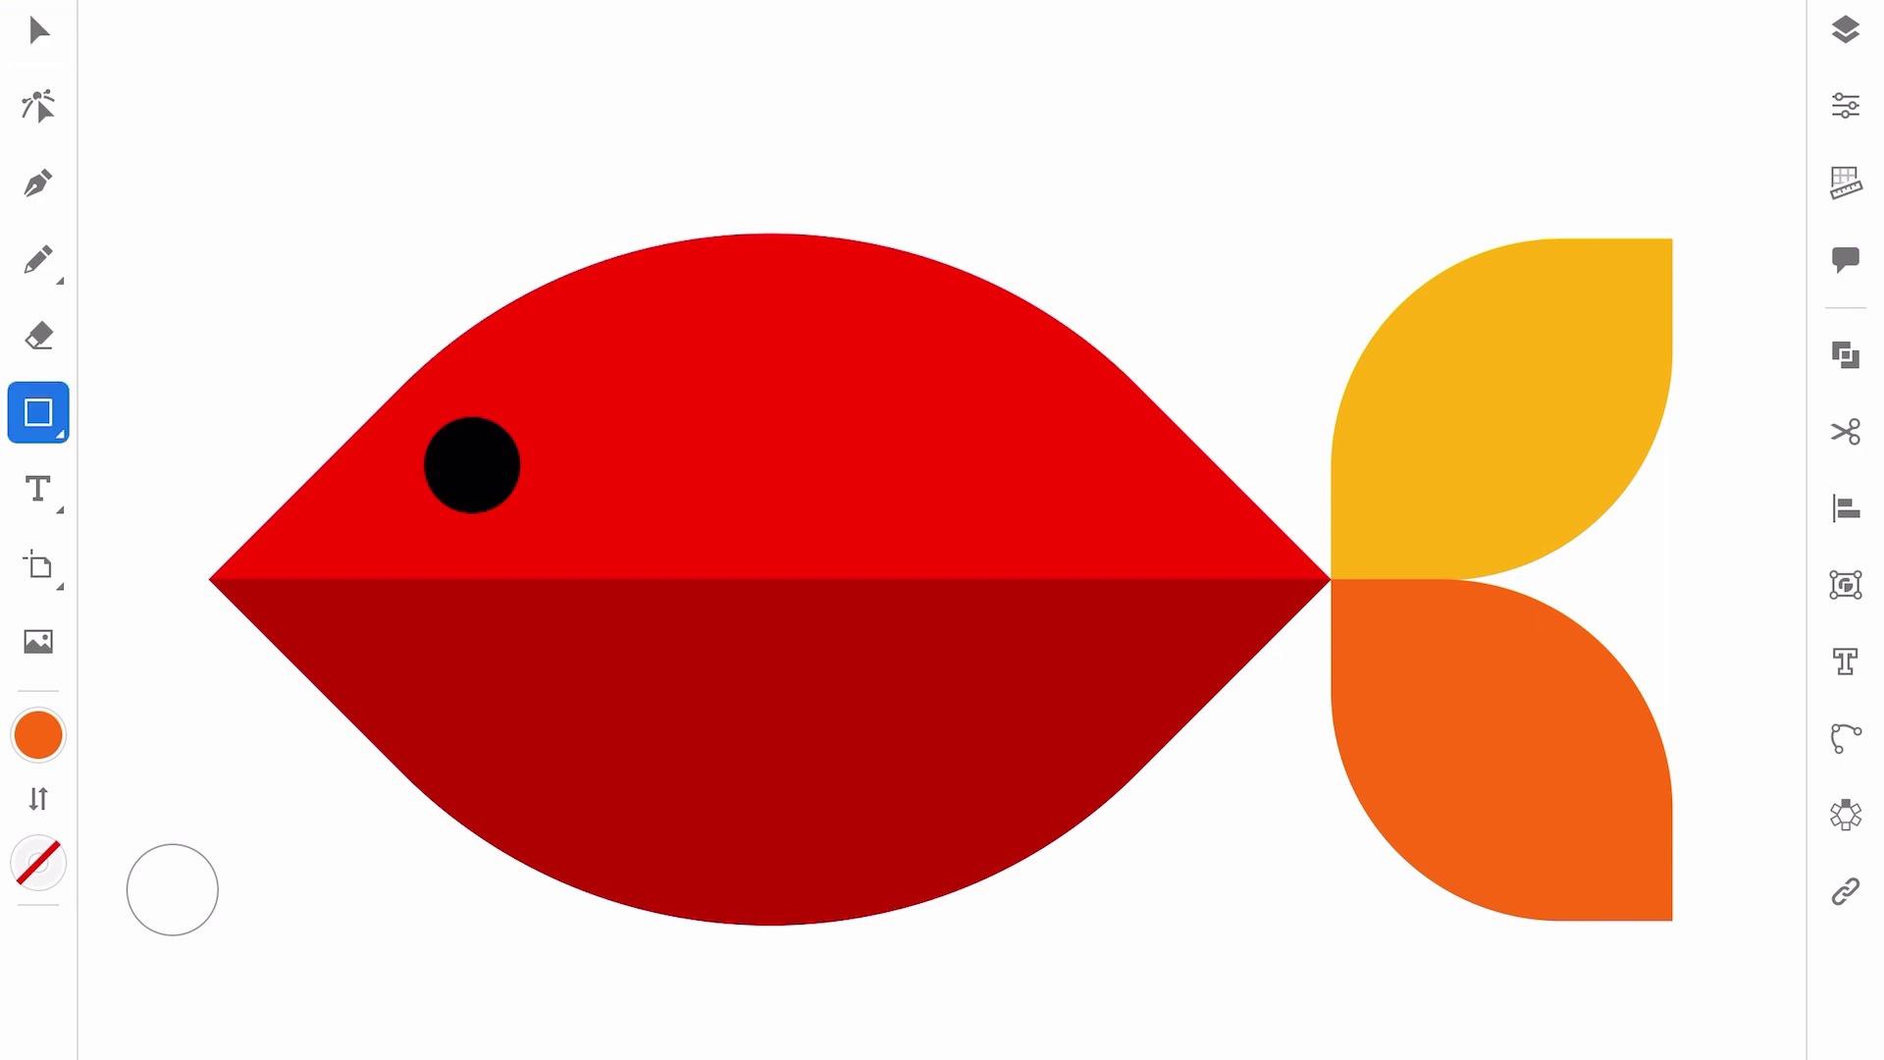
drag(615, 522, 835, 753)
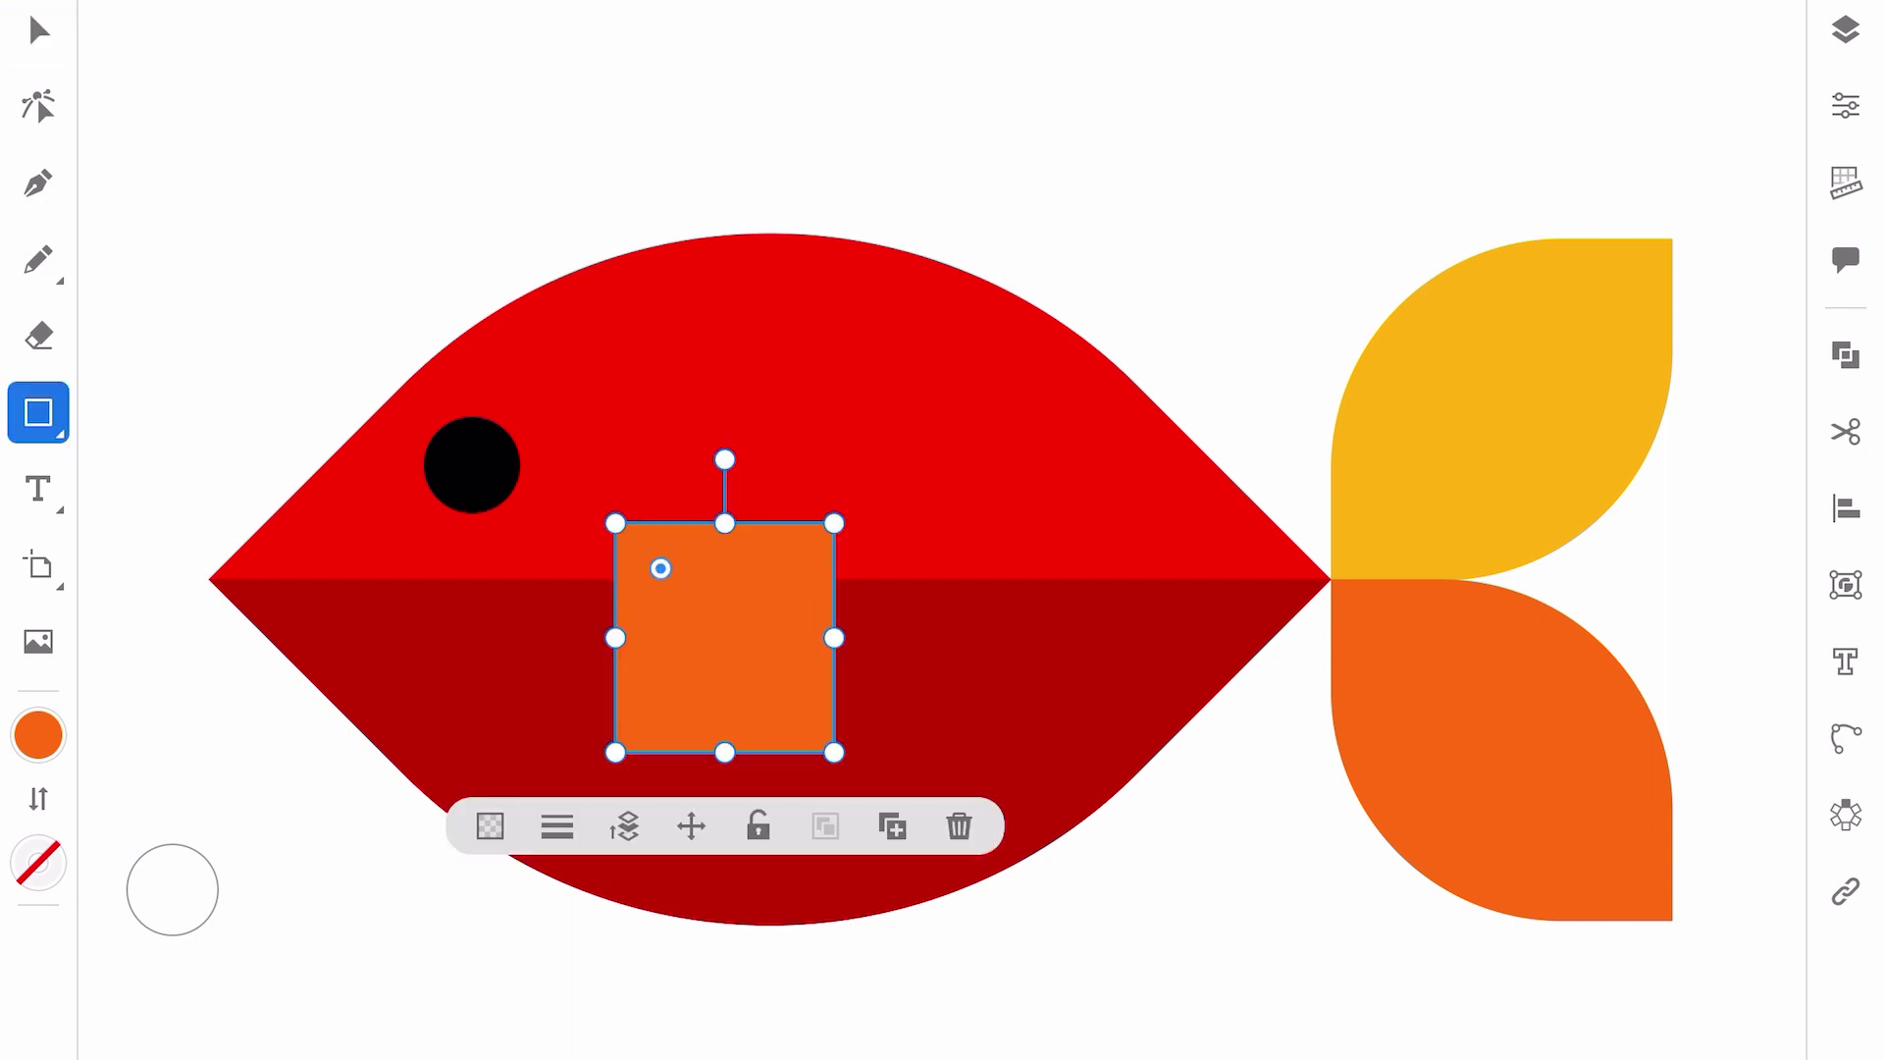
click(39, 734)
mouse_move(942, 560)
mouse_down()
mouse_move(925, 324)
mouse_move(892, 392)
mouse_up()
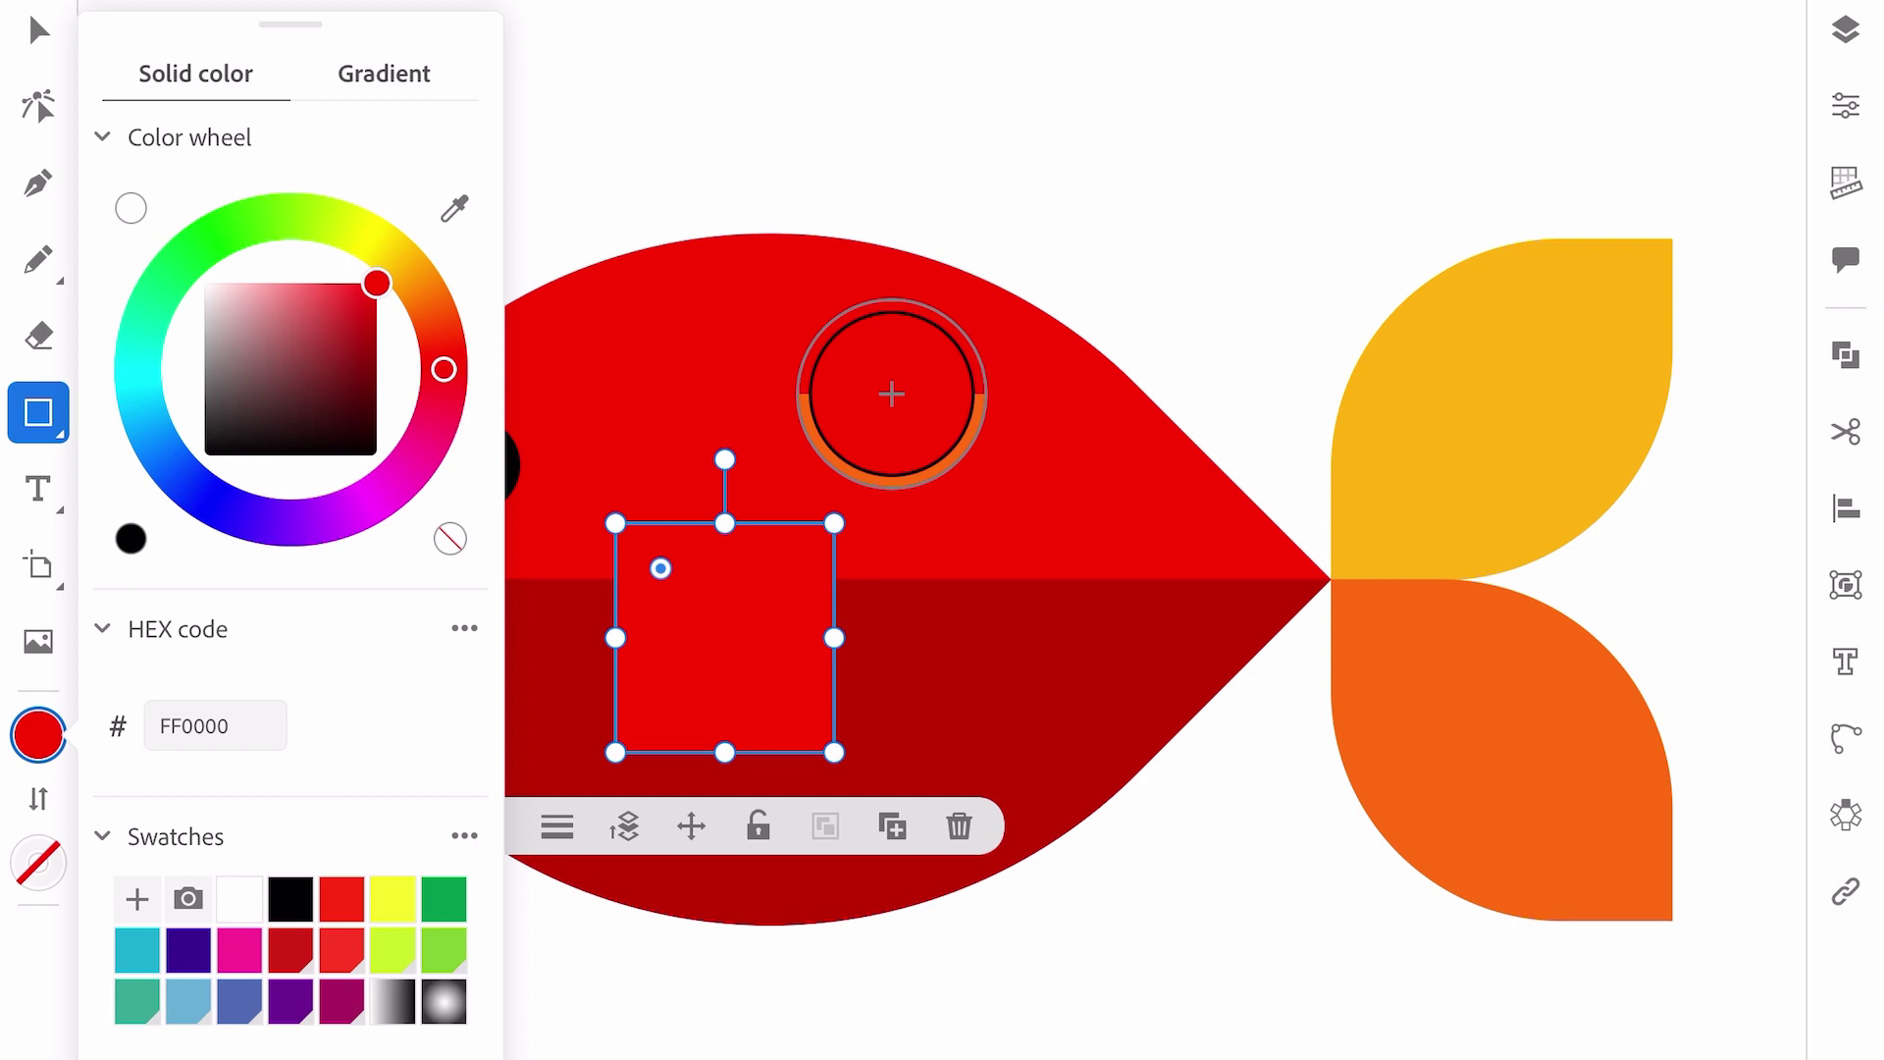
- Round the rectangle's bottom-left corner into a quarter curve for the side fin
key(a)
scroll(941, 633, up, 3)
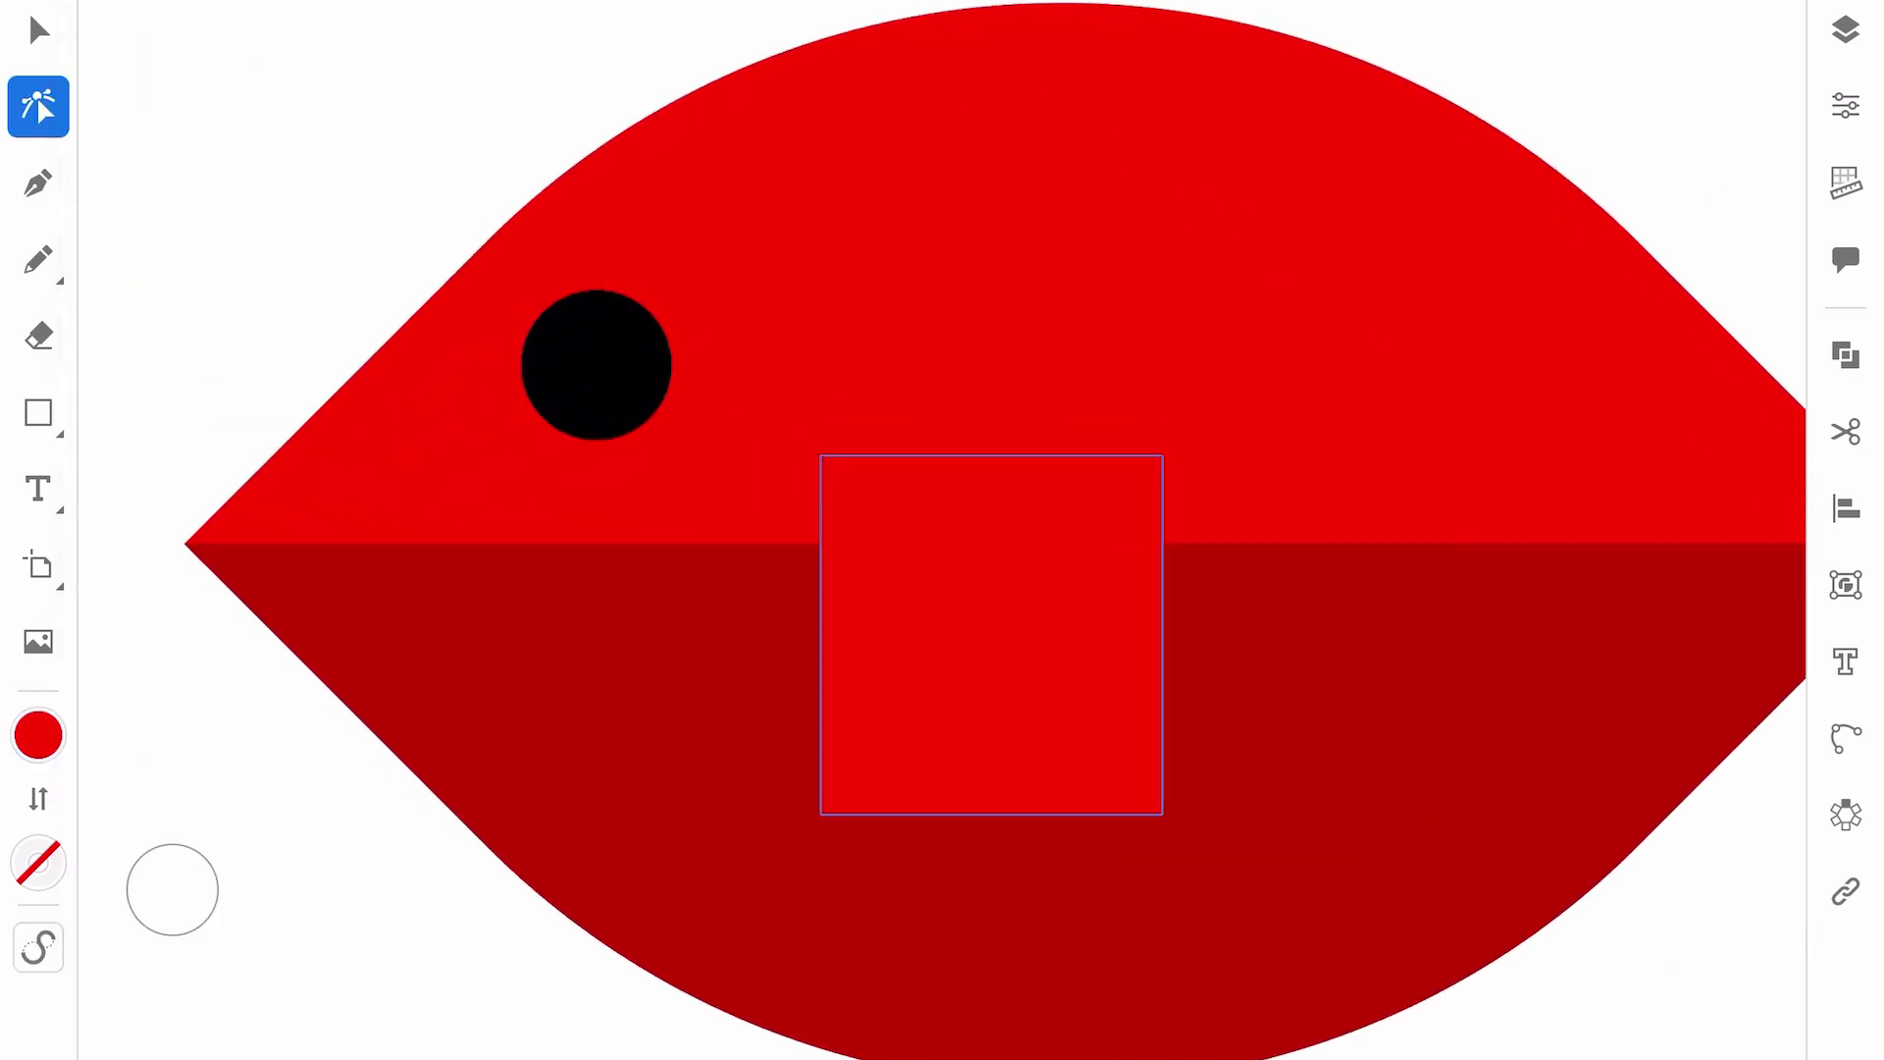
click(865, 768)
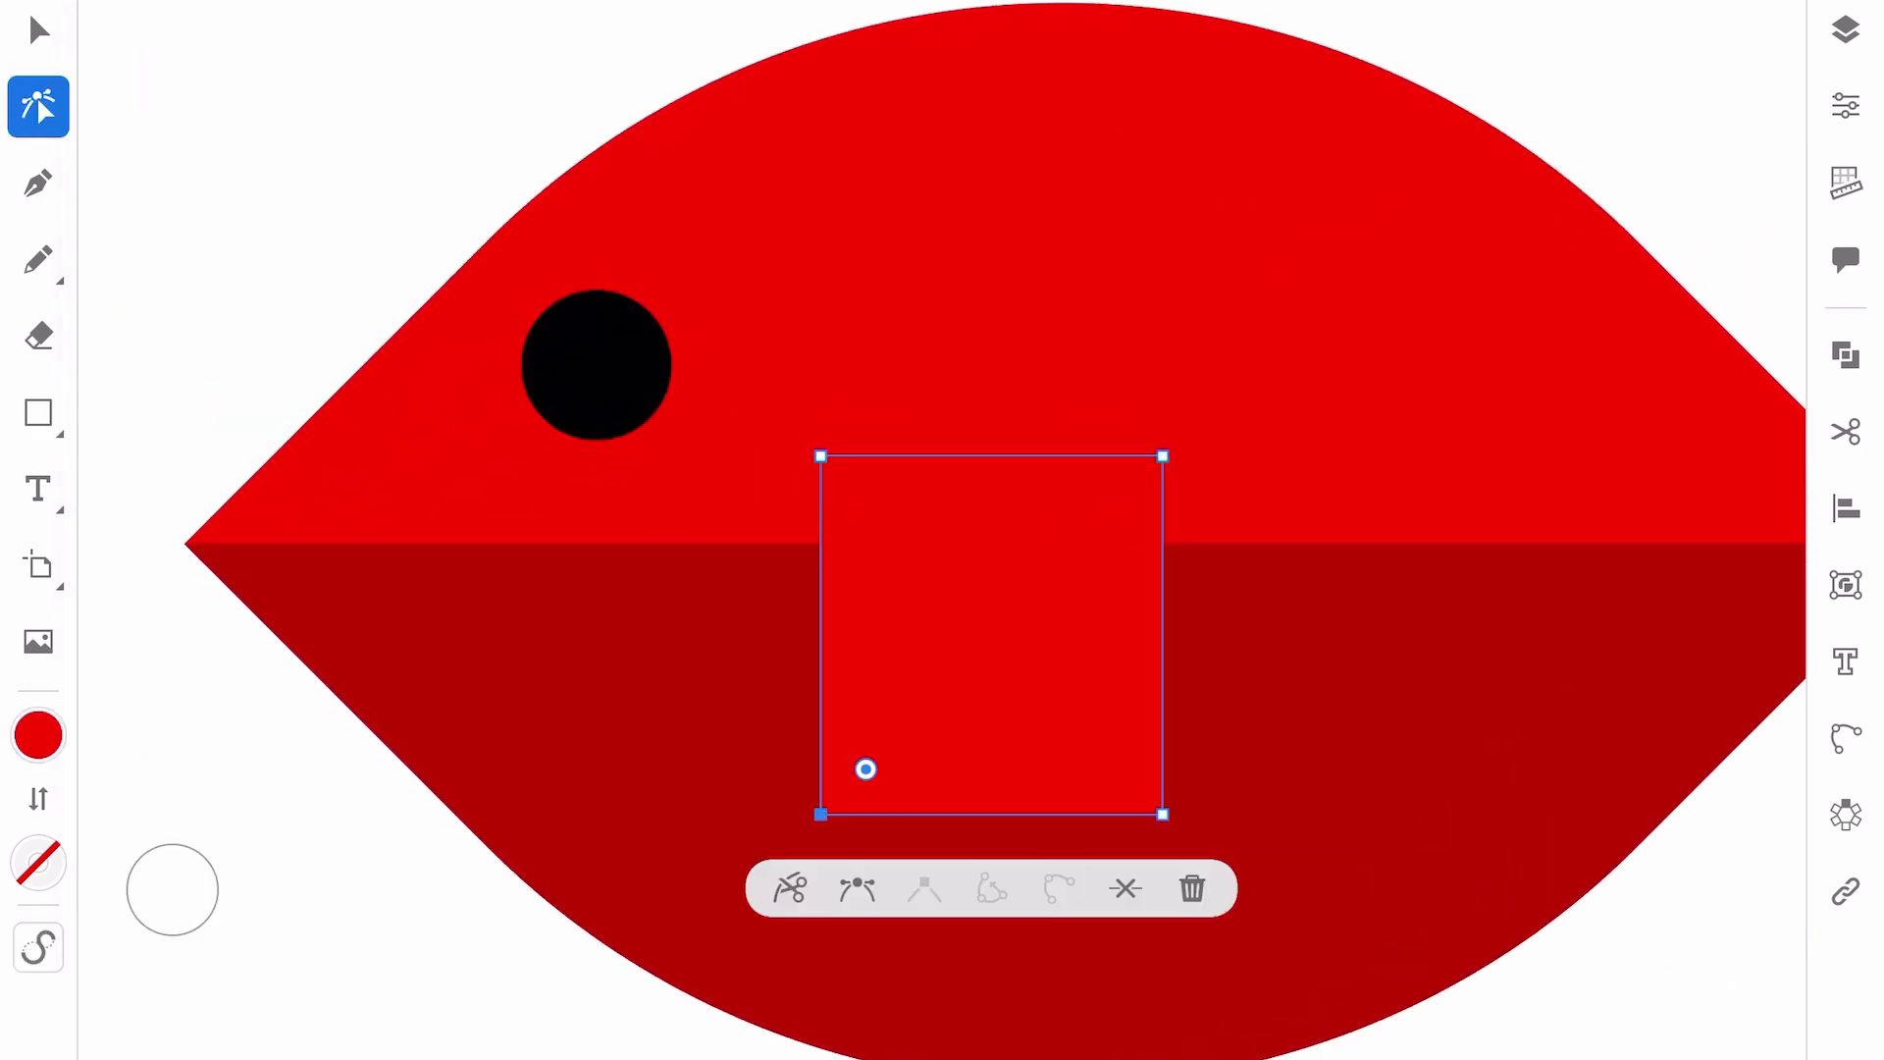
drag(867, 770, 1093, 540)
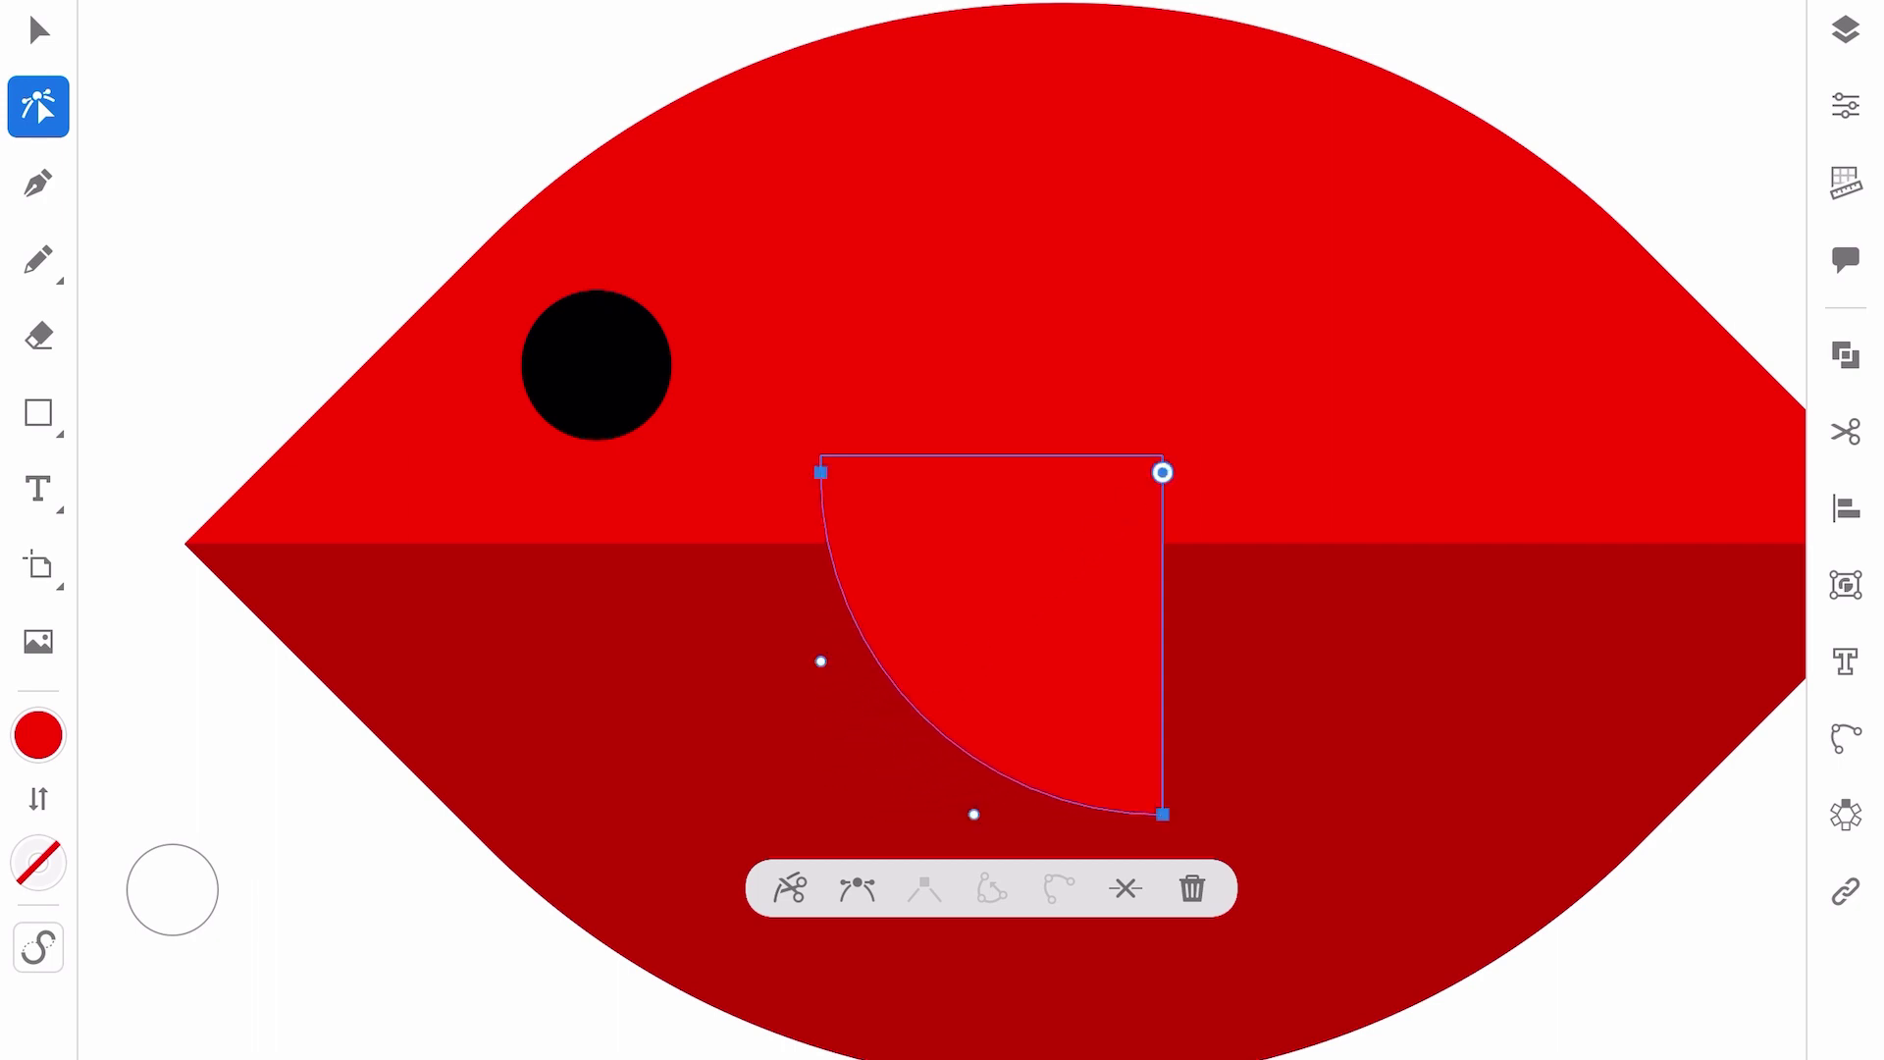
key(v)
key(ctrl+shift+a)
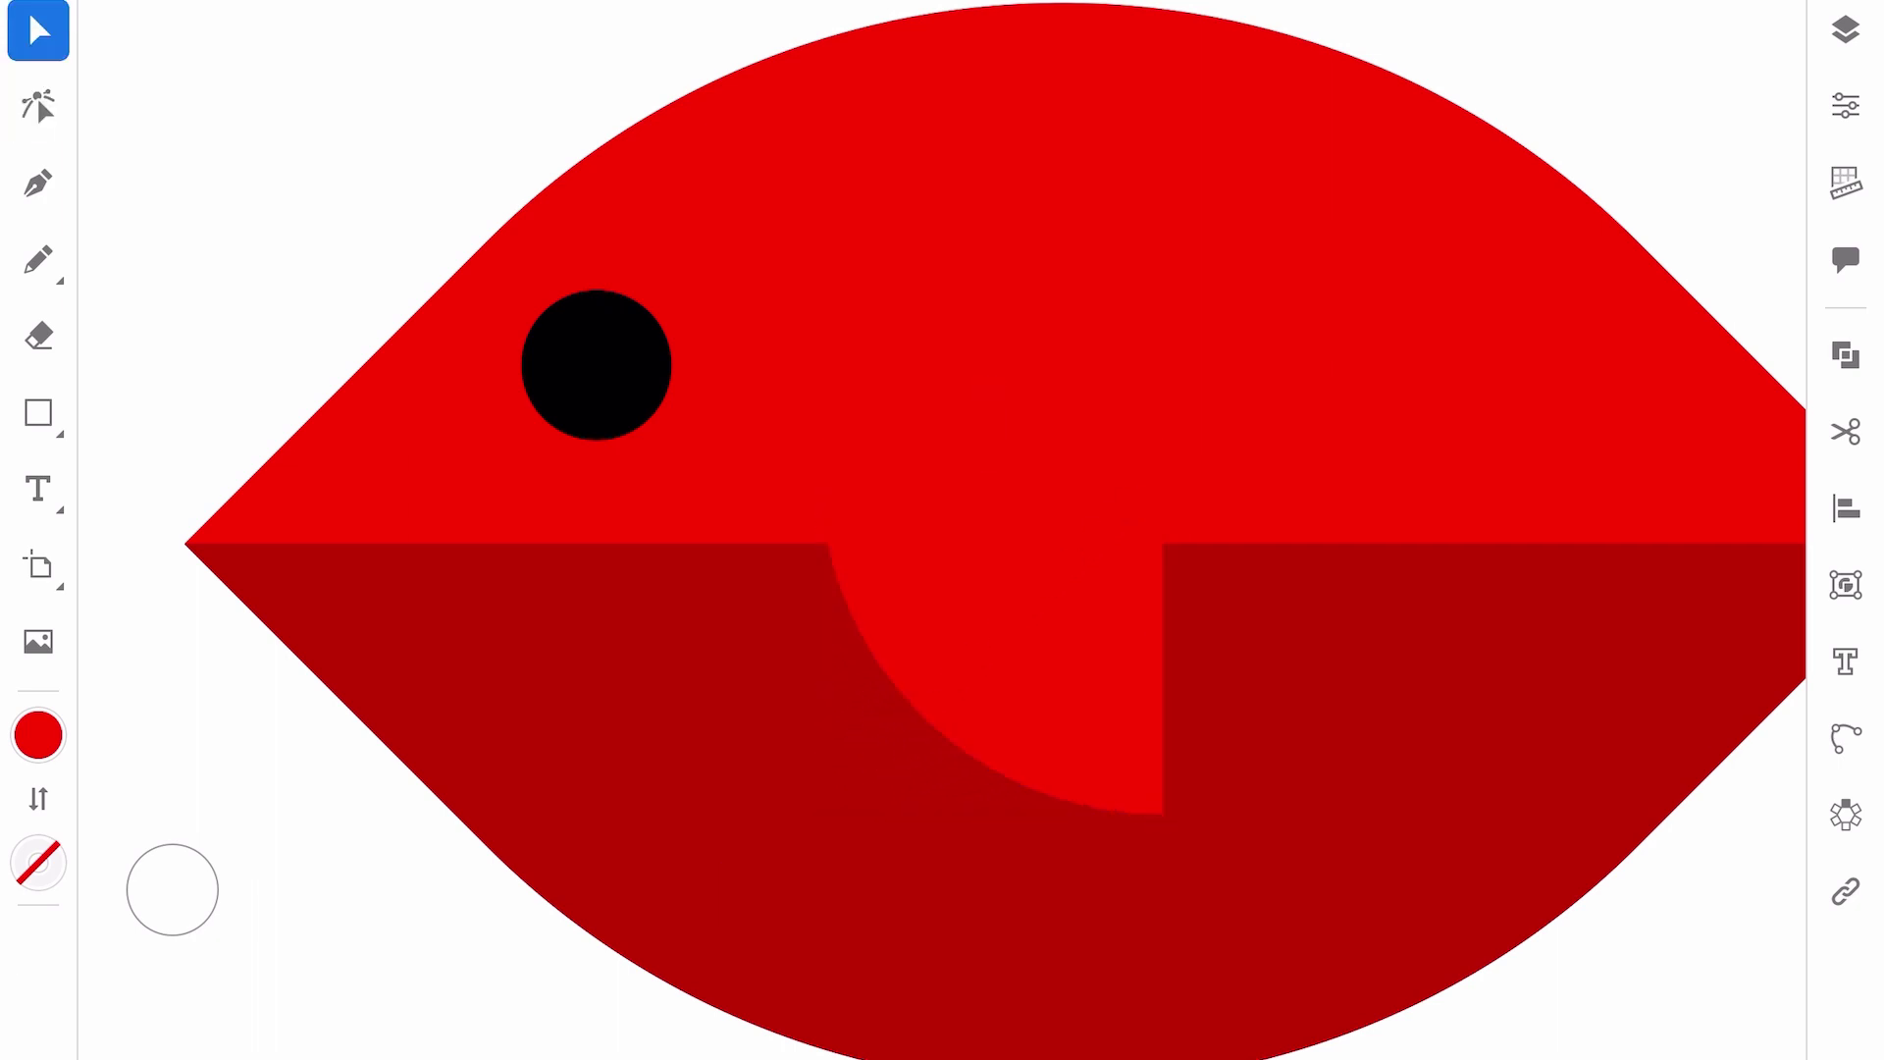
scroll(942, 530, down, 3)
- Draw a wide rectangle above the fish's back, eyedrop the tail yellow, and send it behind the body
key(m)
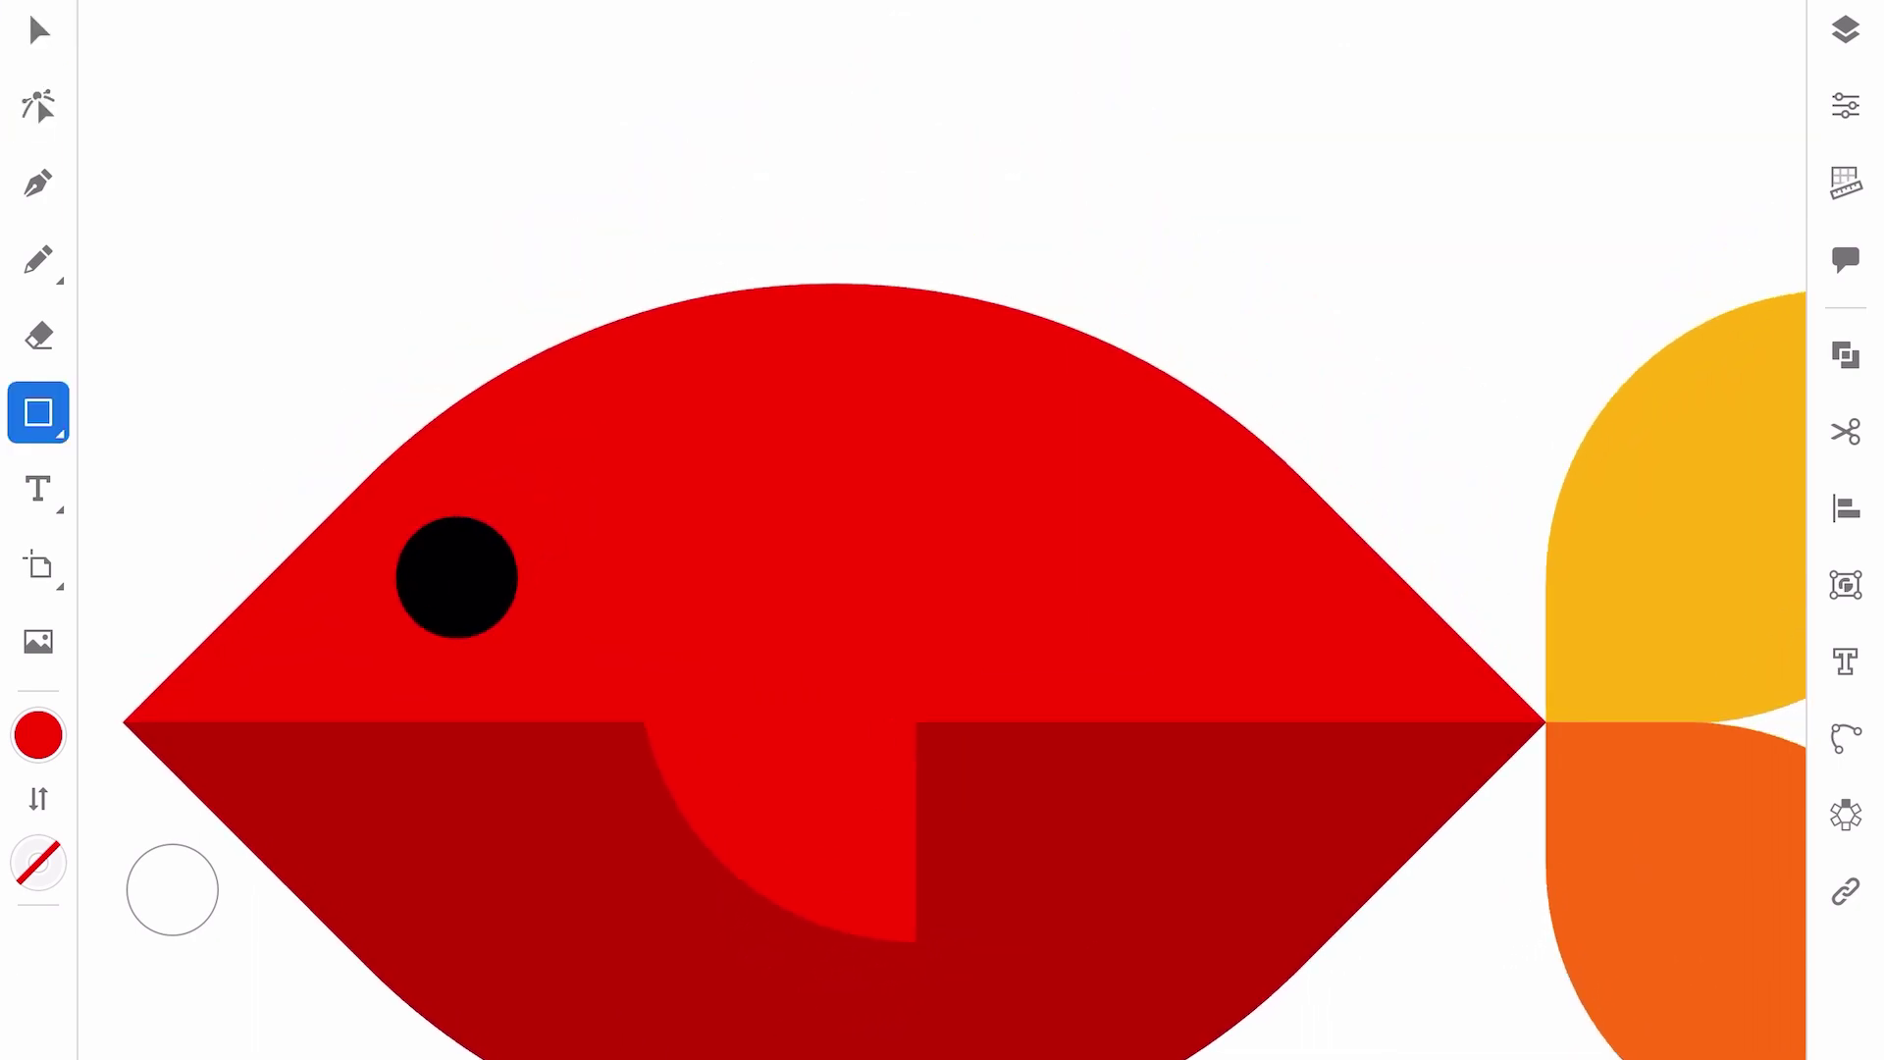
drag(536, 173, 1180, 424)
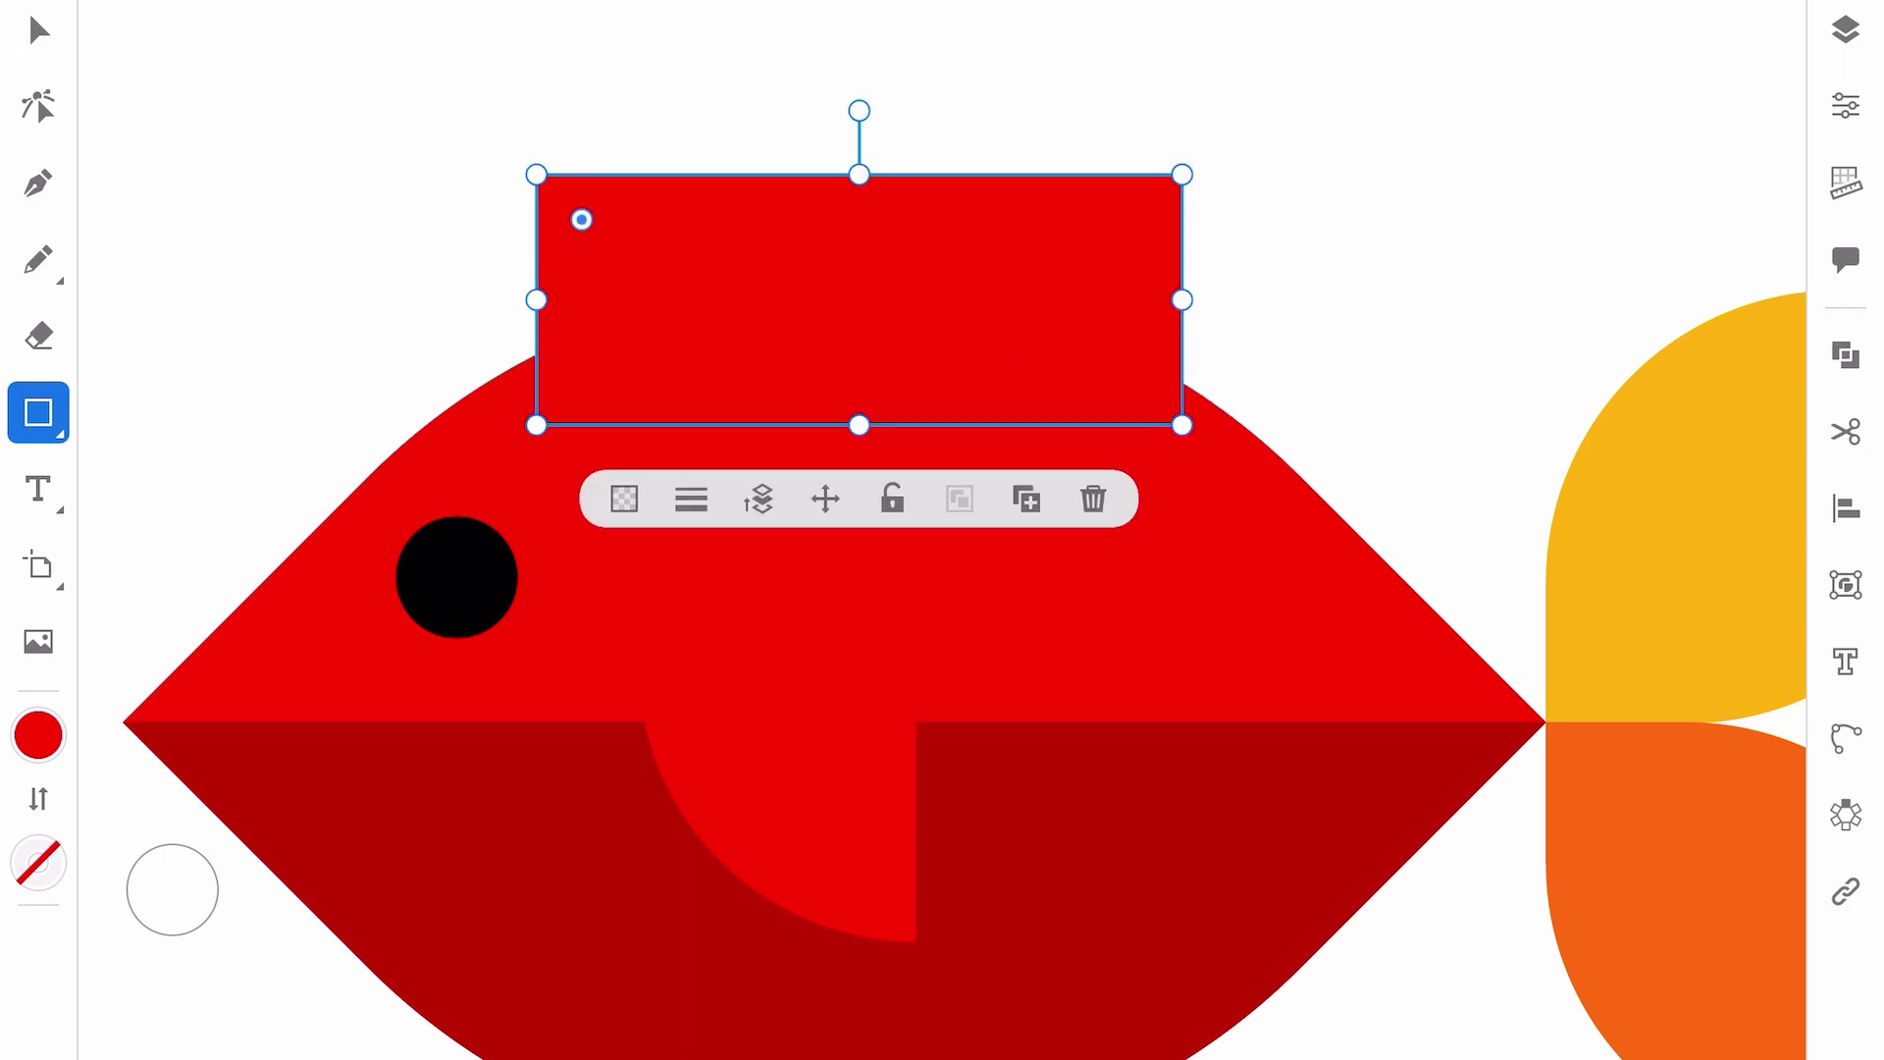
click(38, 734)
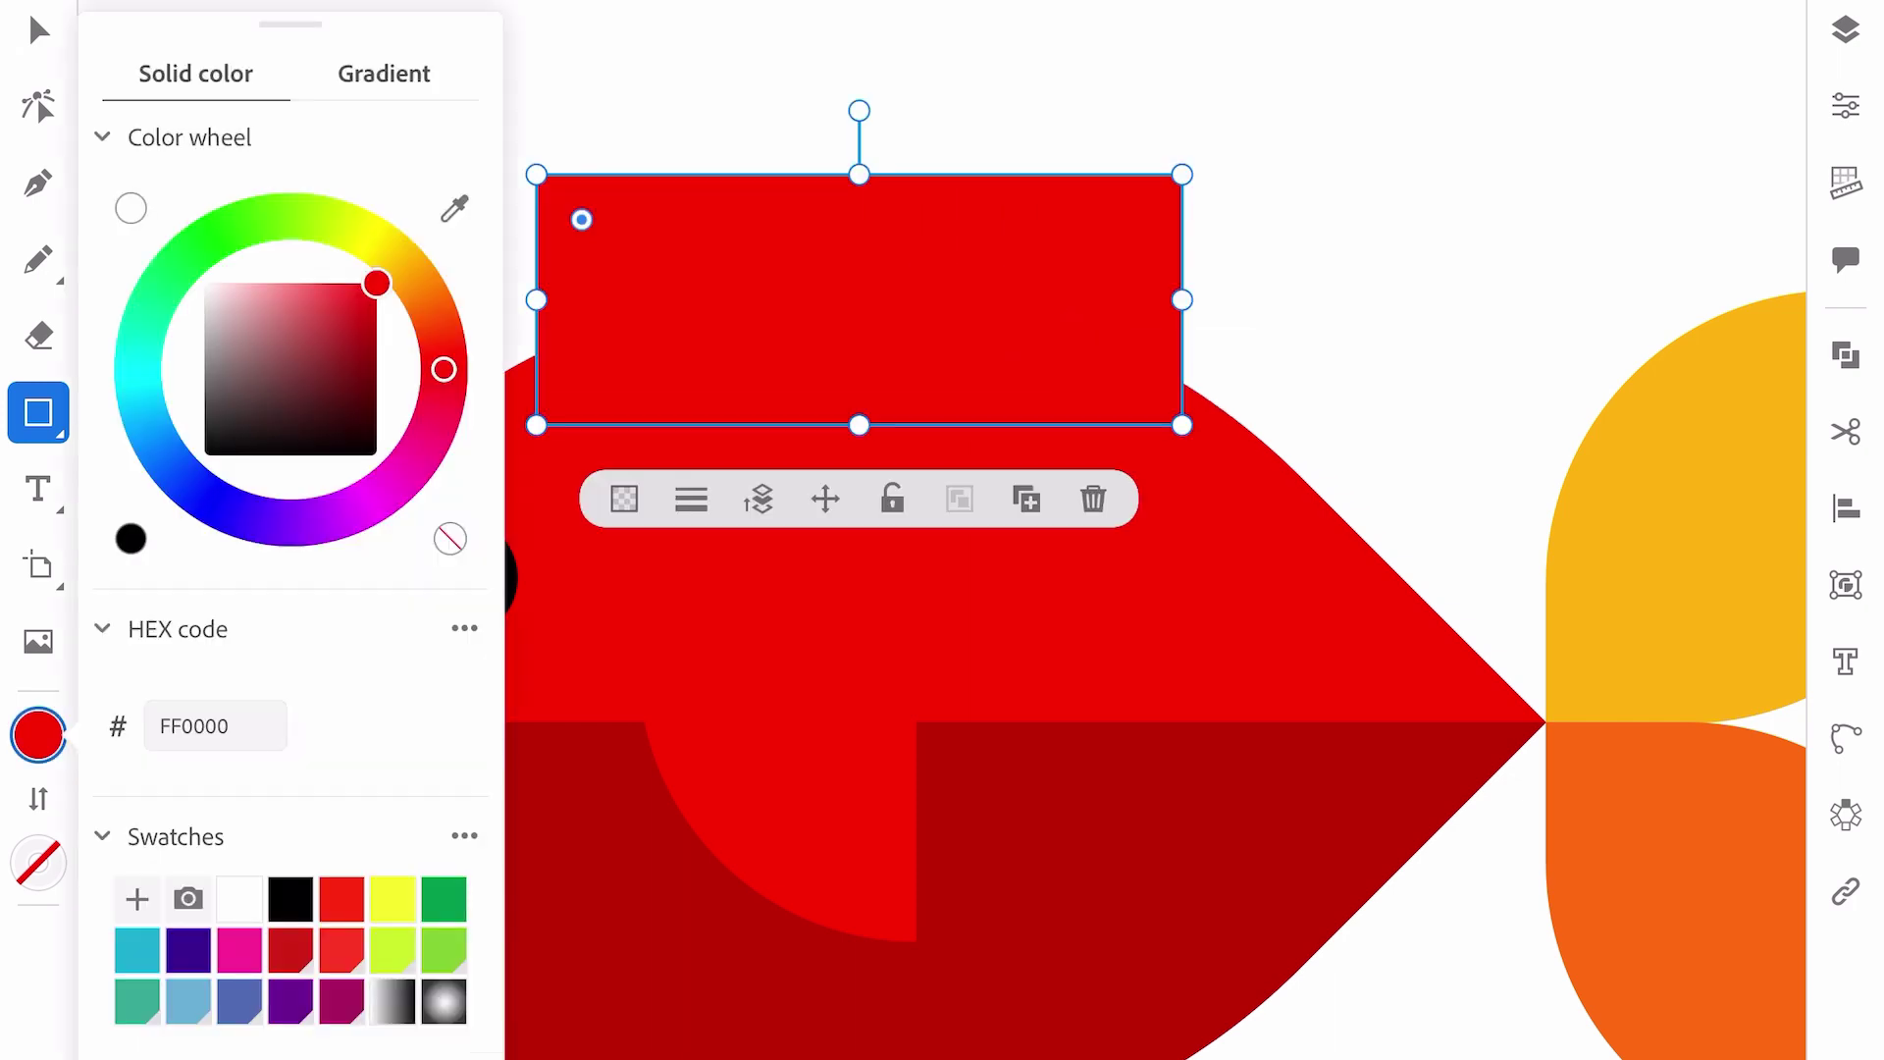
drag(942, 559, 1665, 438)
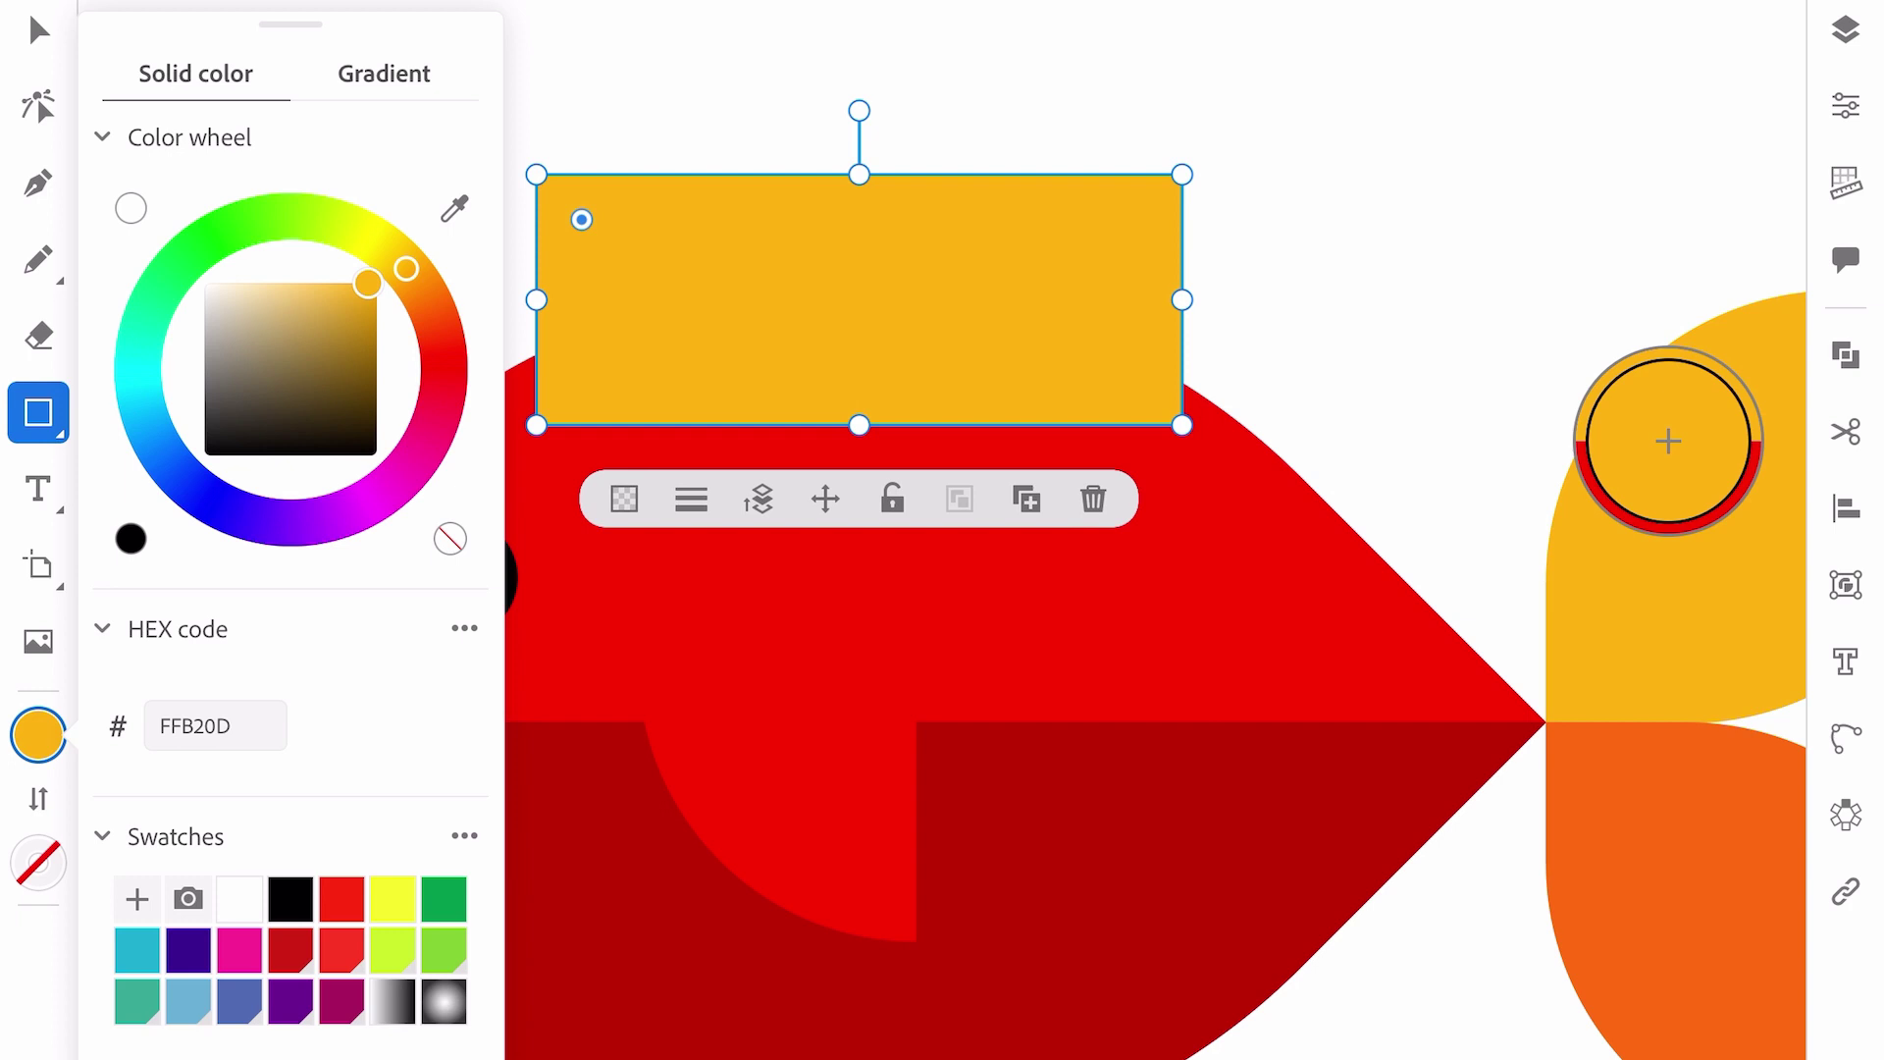
key(ctrl+[)
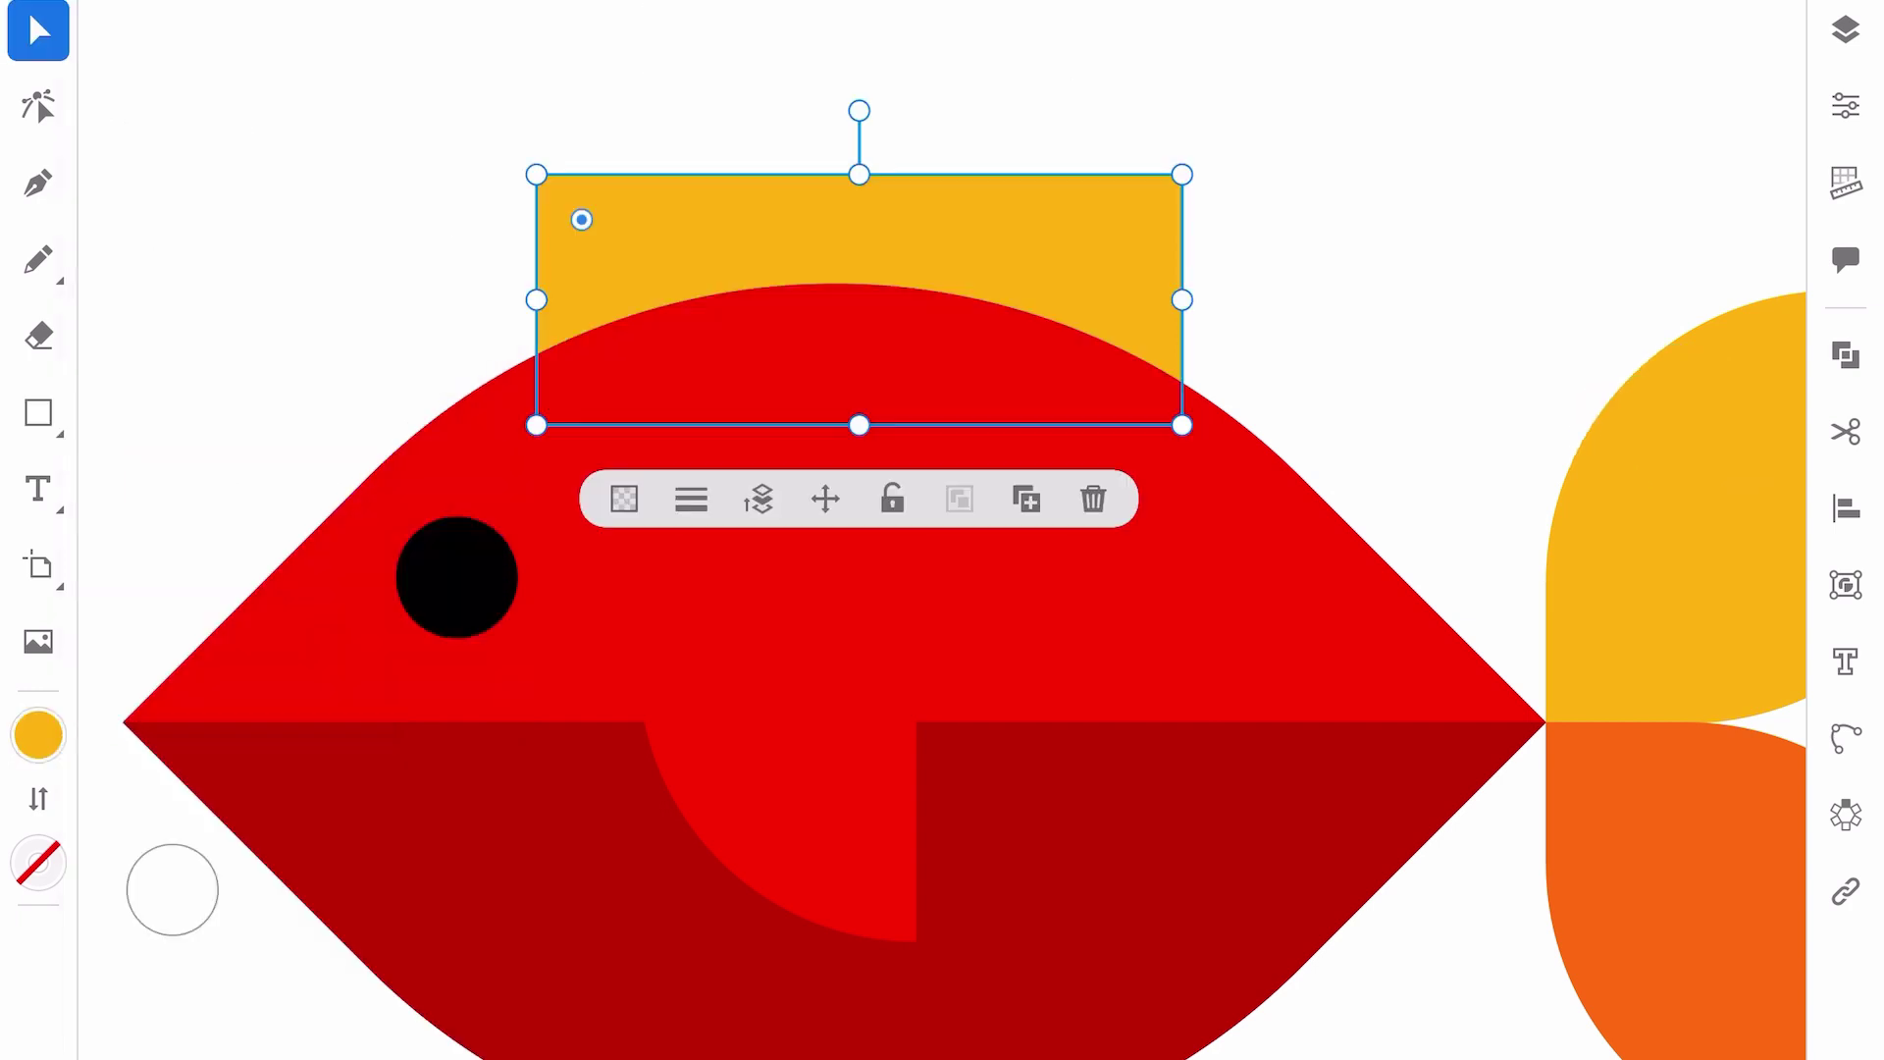
- Round the yellow rectangle's two opposite corners into a leaf and rescale it from its centre
click(38, 106)
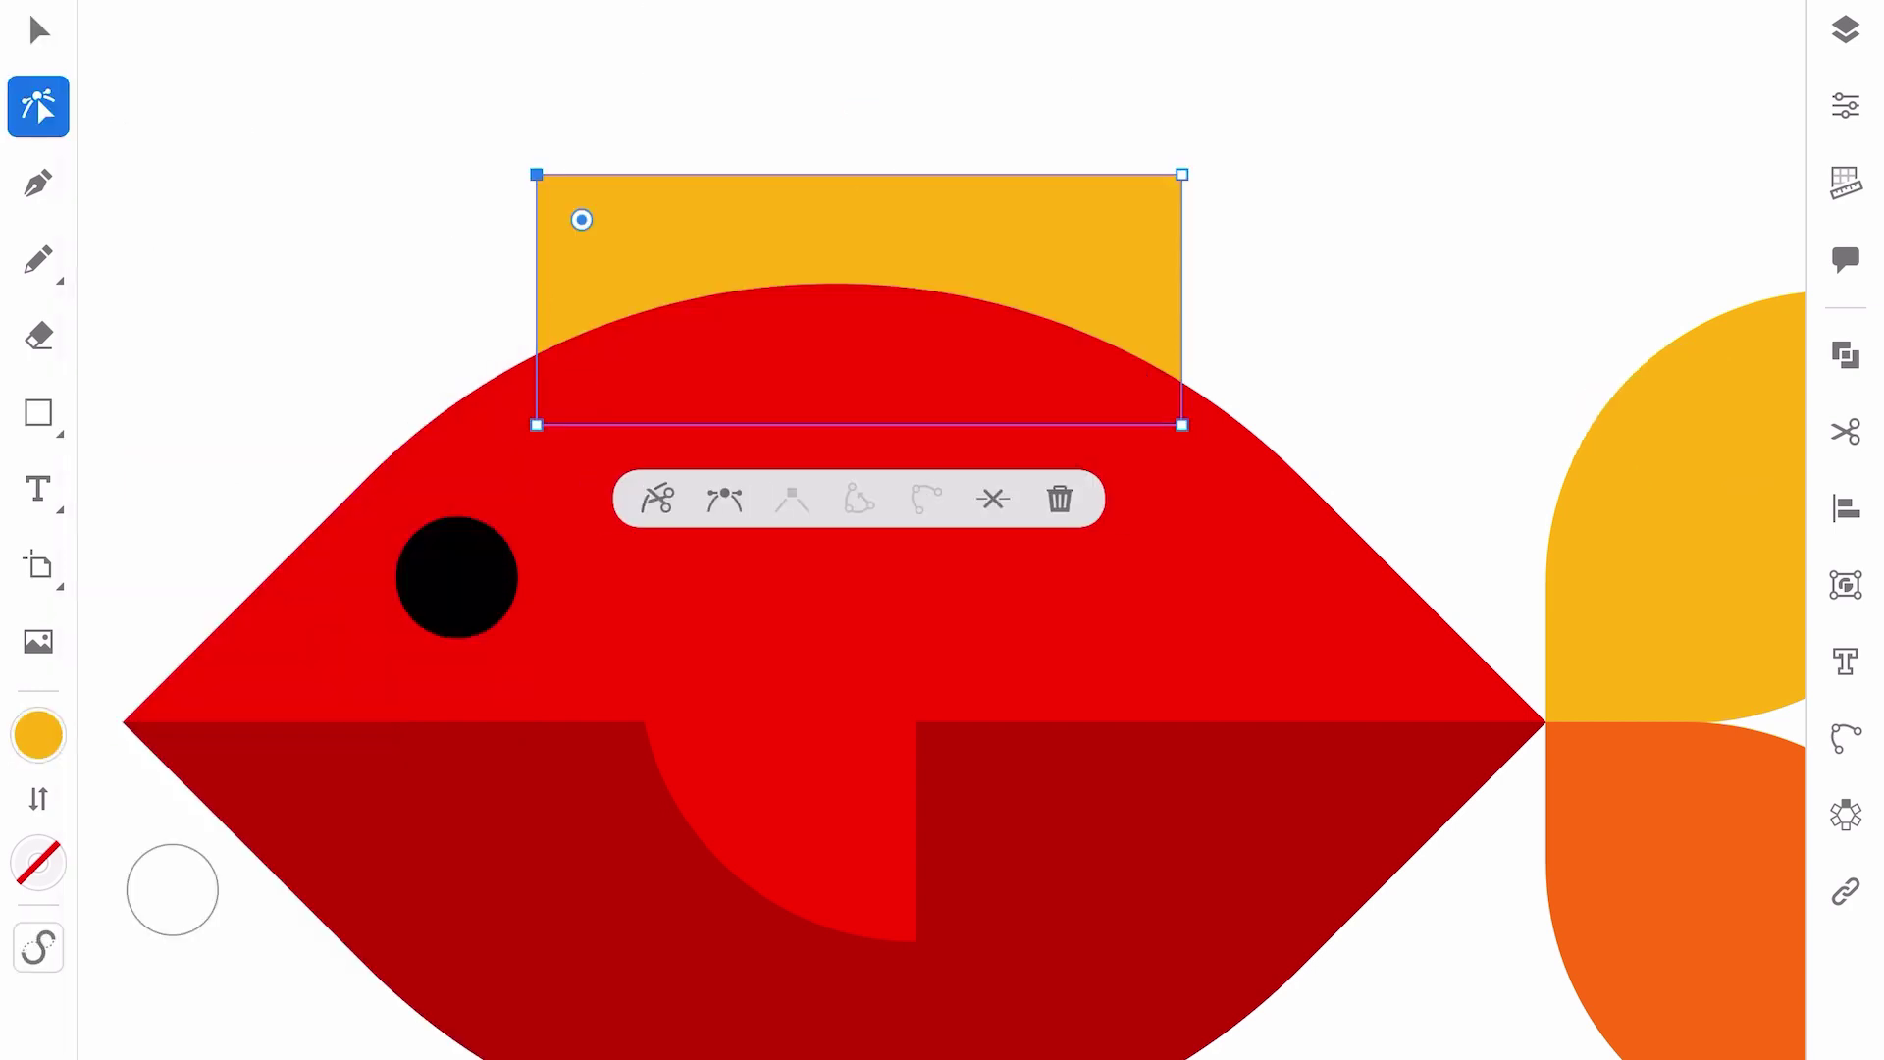
drag(582, 219, 931, 173)
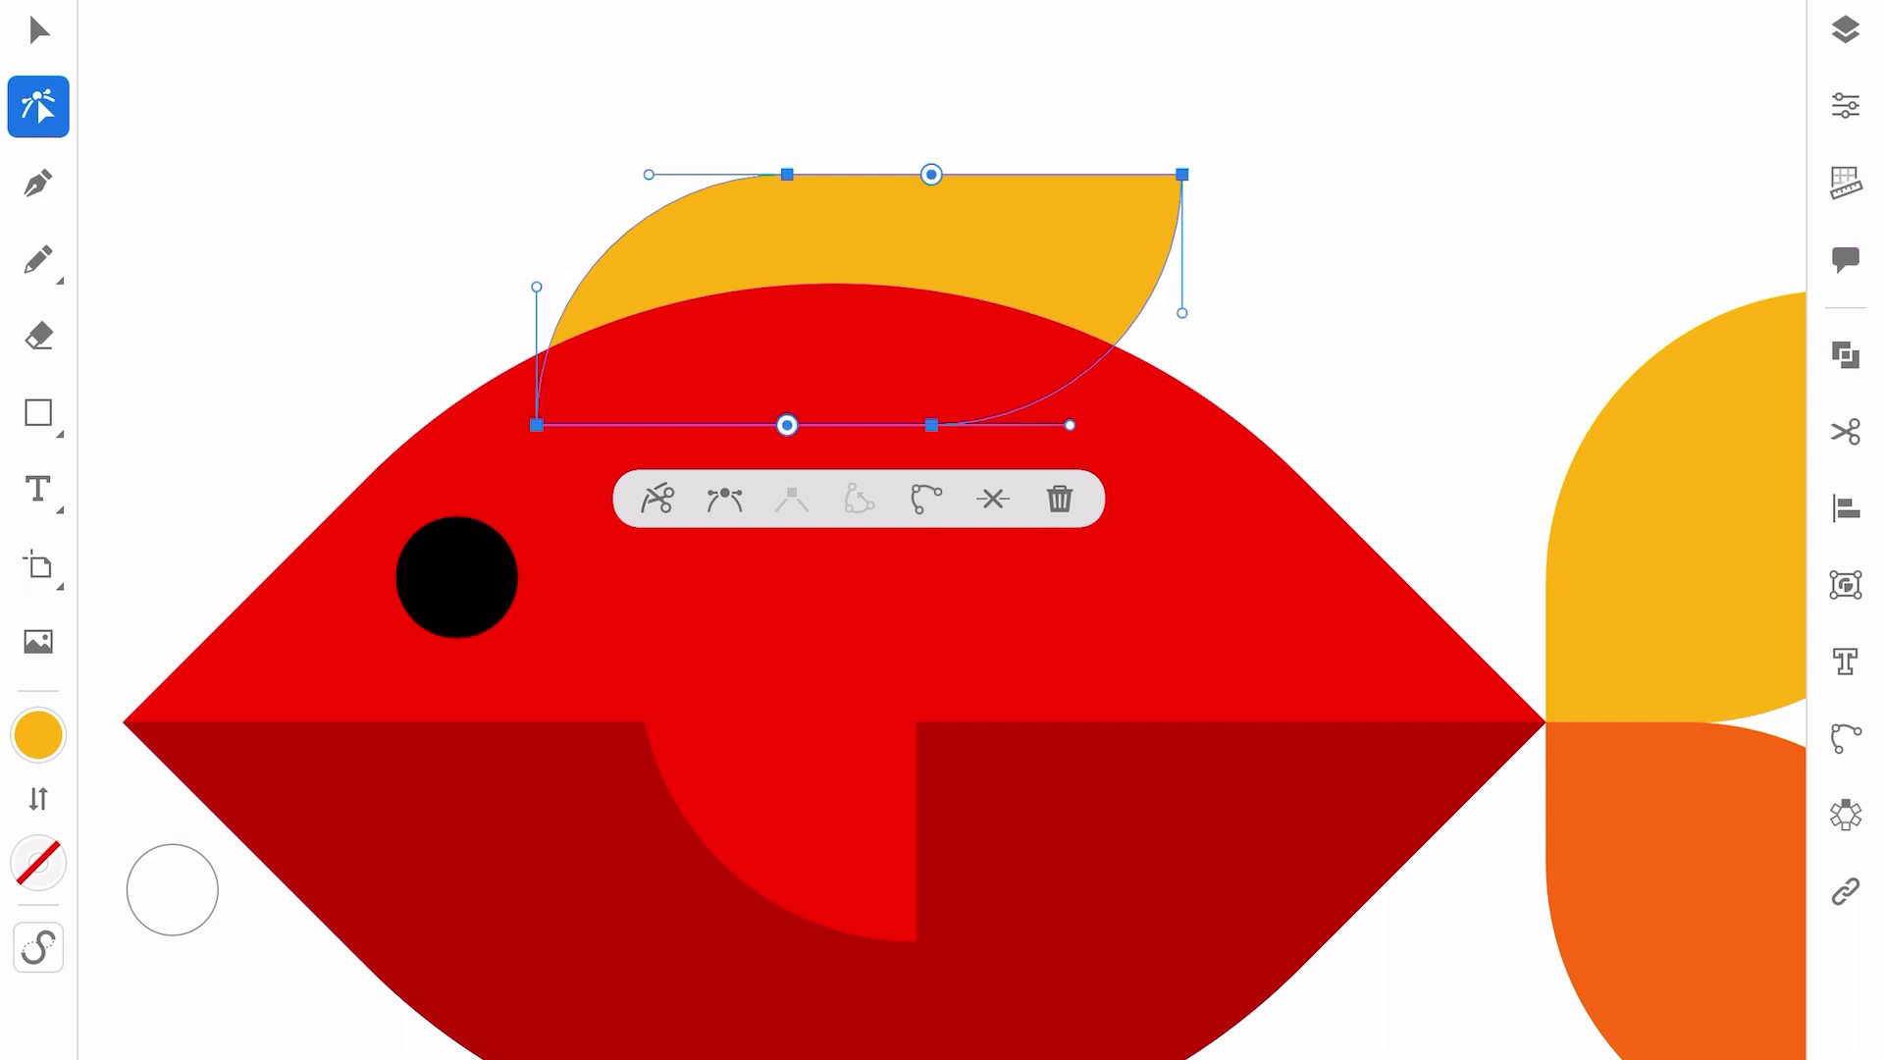
click(38, 29)
drag(1182, 426, 1256, 452)
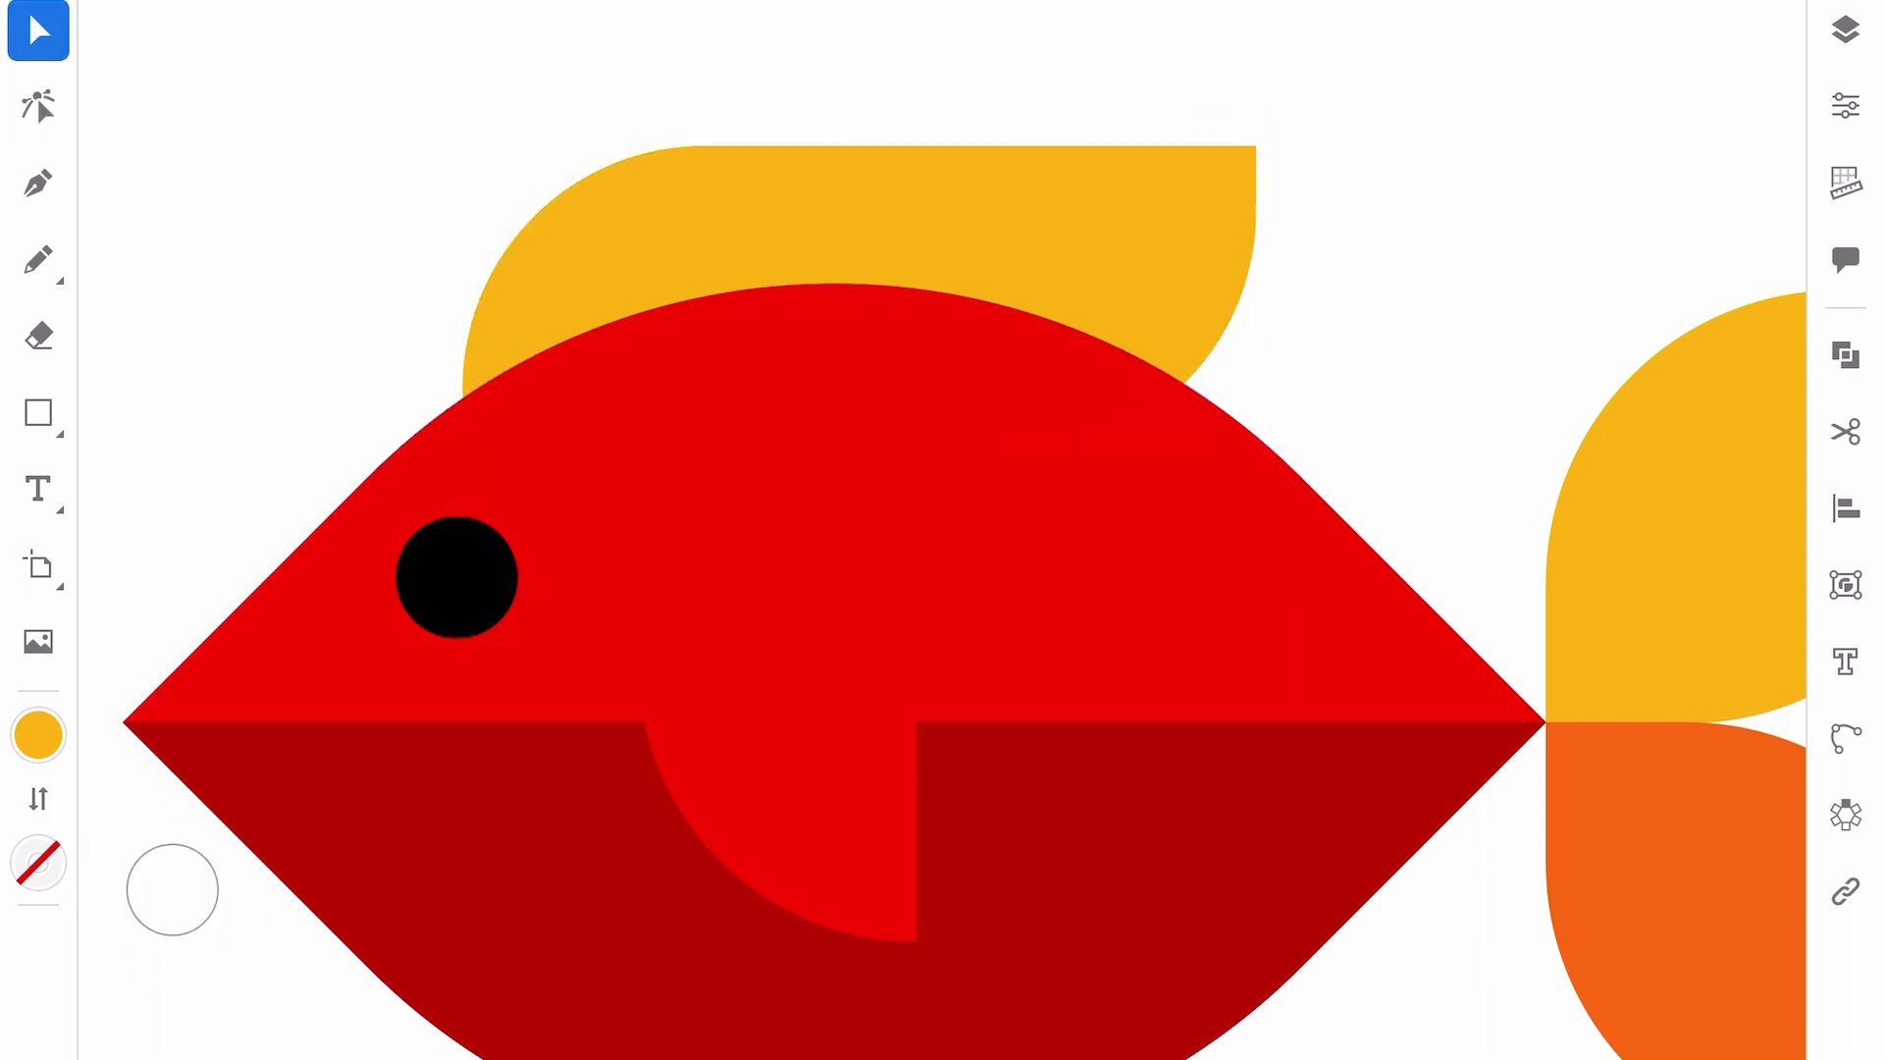
scroll(942, 530, down, 3)
scroll(964, 512, up, 2)
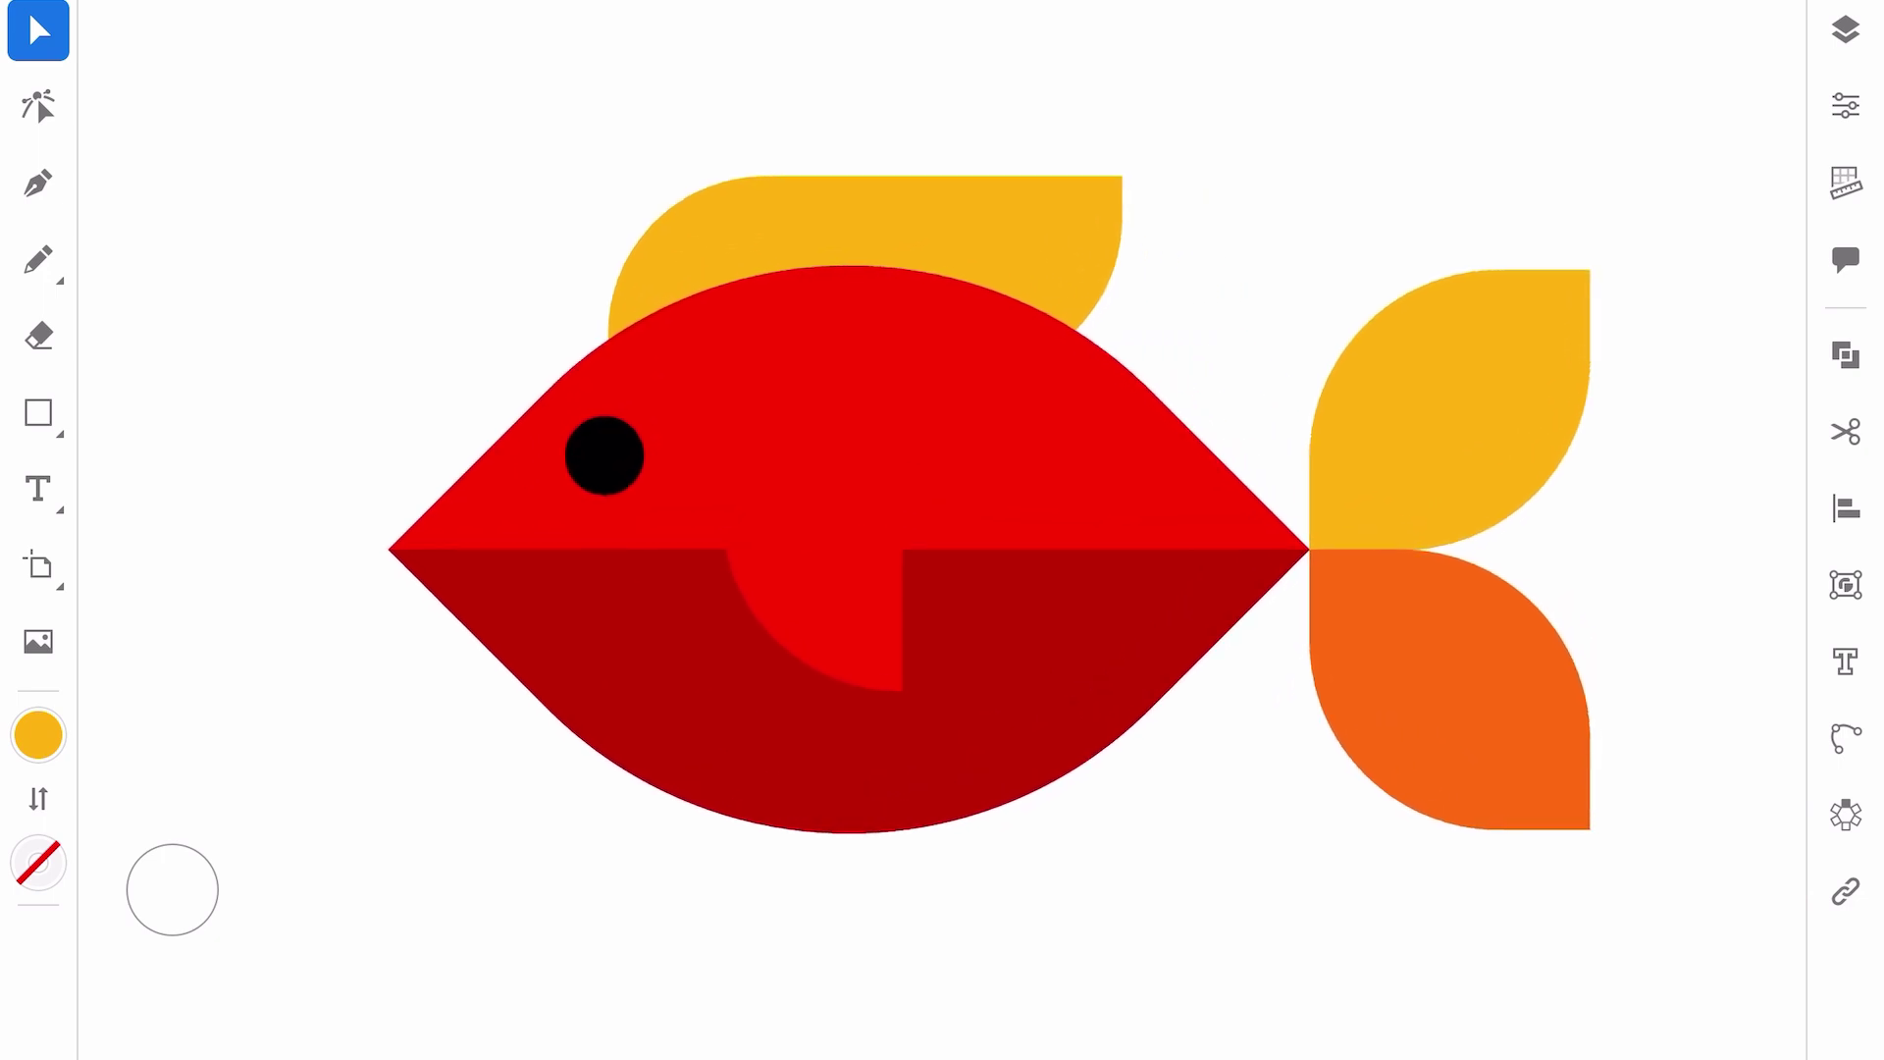
scroll(963, 513, up, 2)
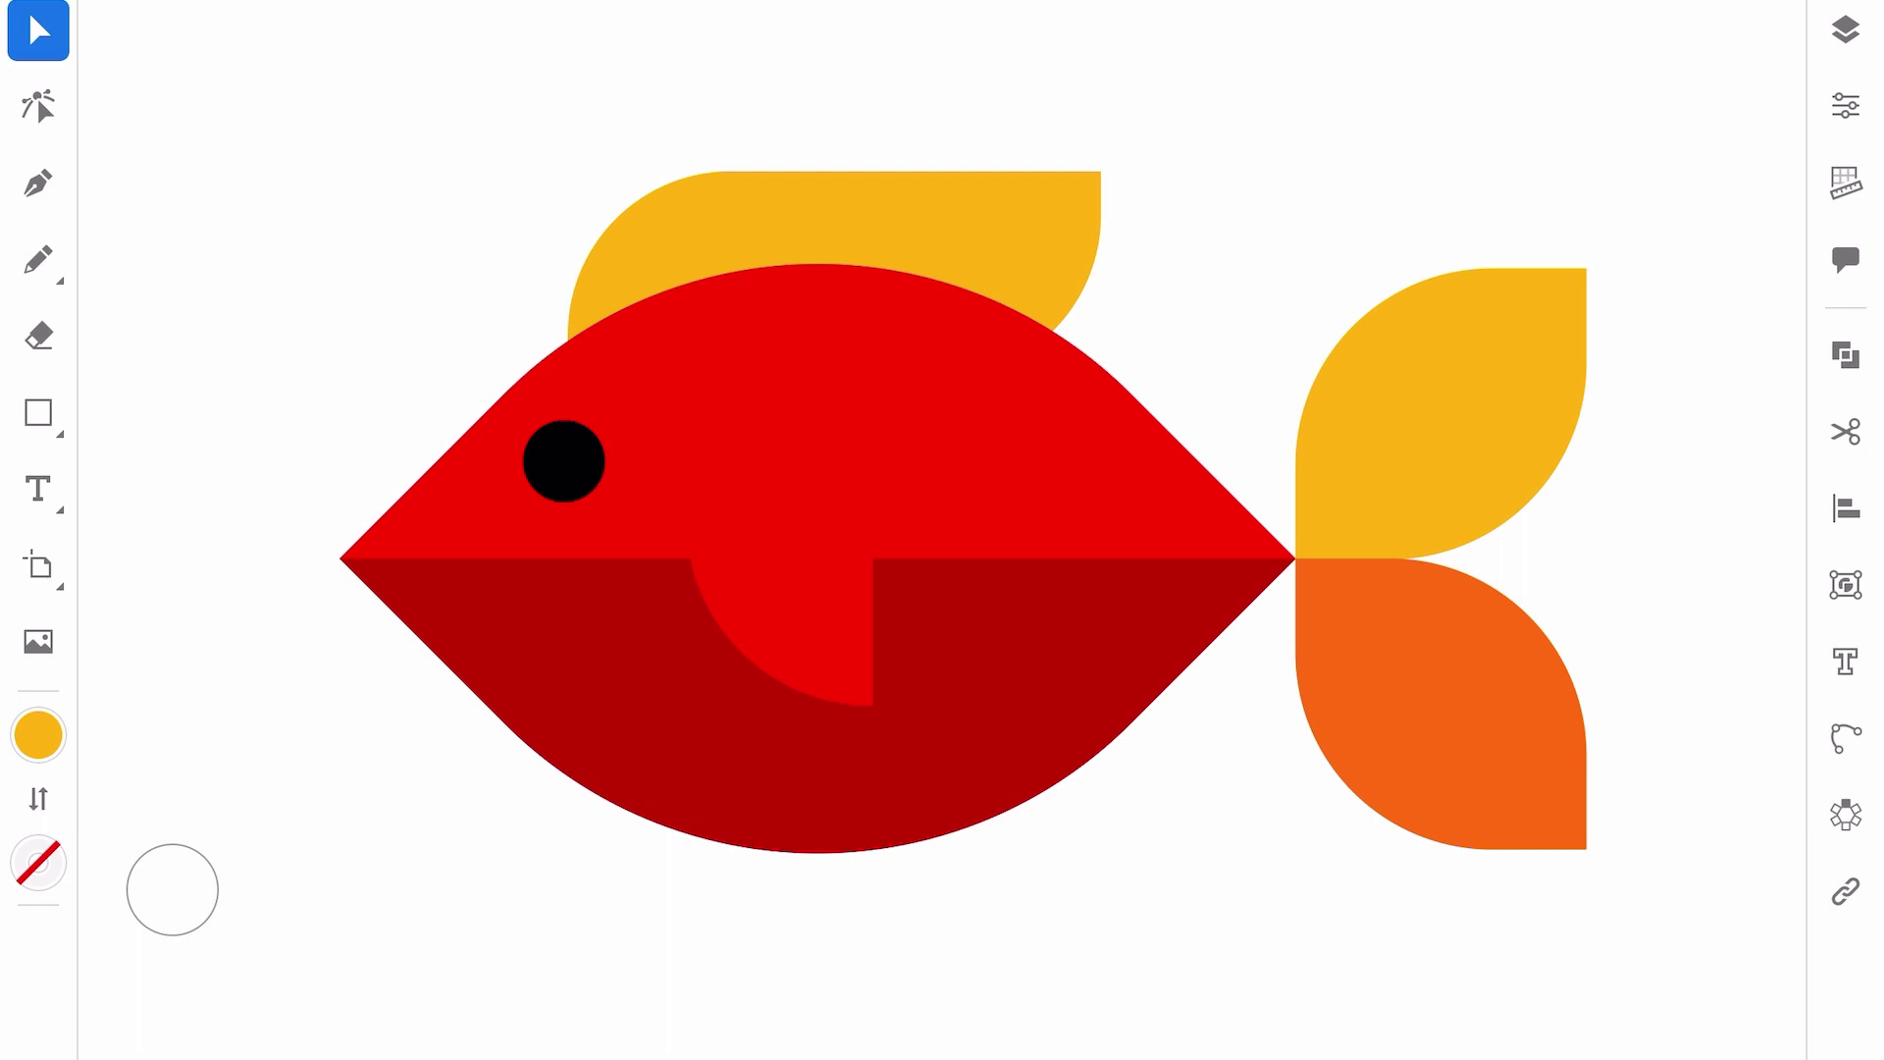
- Add Layer 2 beneath Layer 1 and lock Layer 1
click(1844, 29)
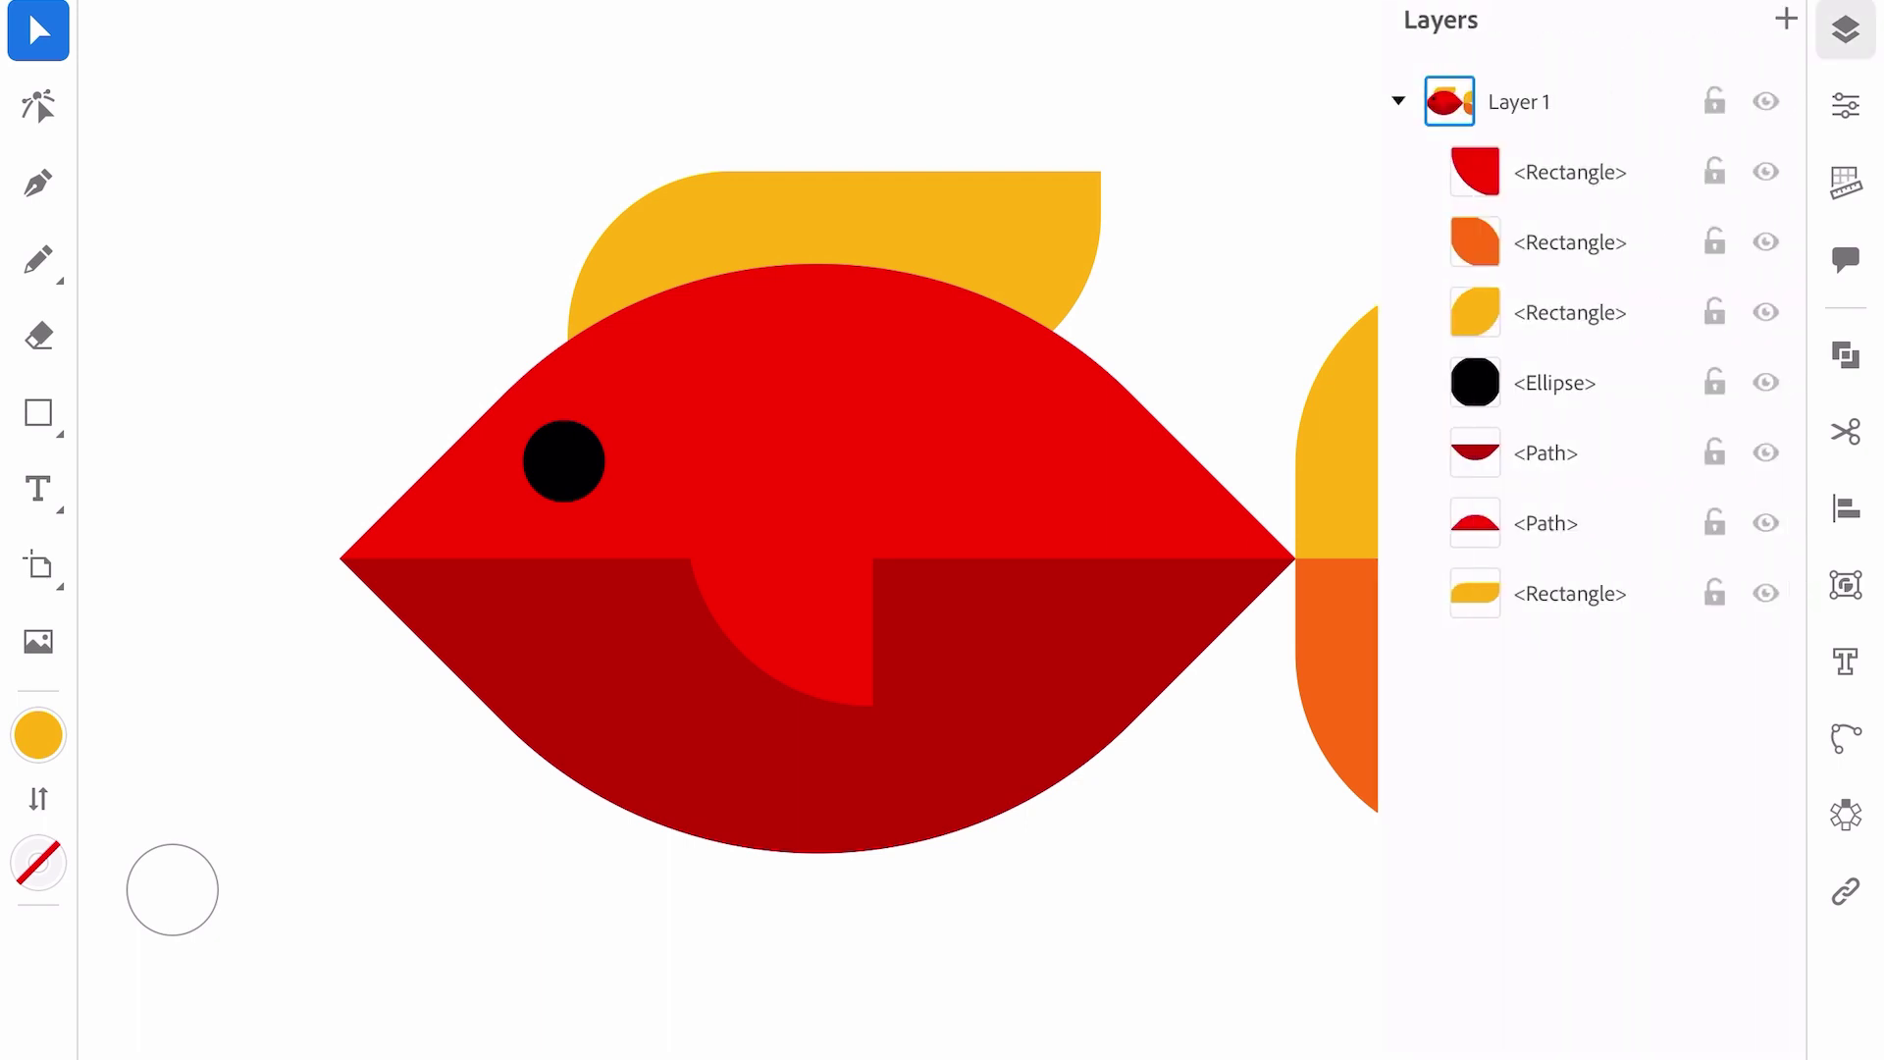
click(1397, 100)
click(1785, 19)
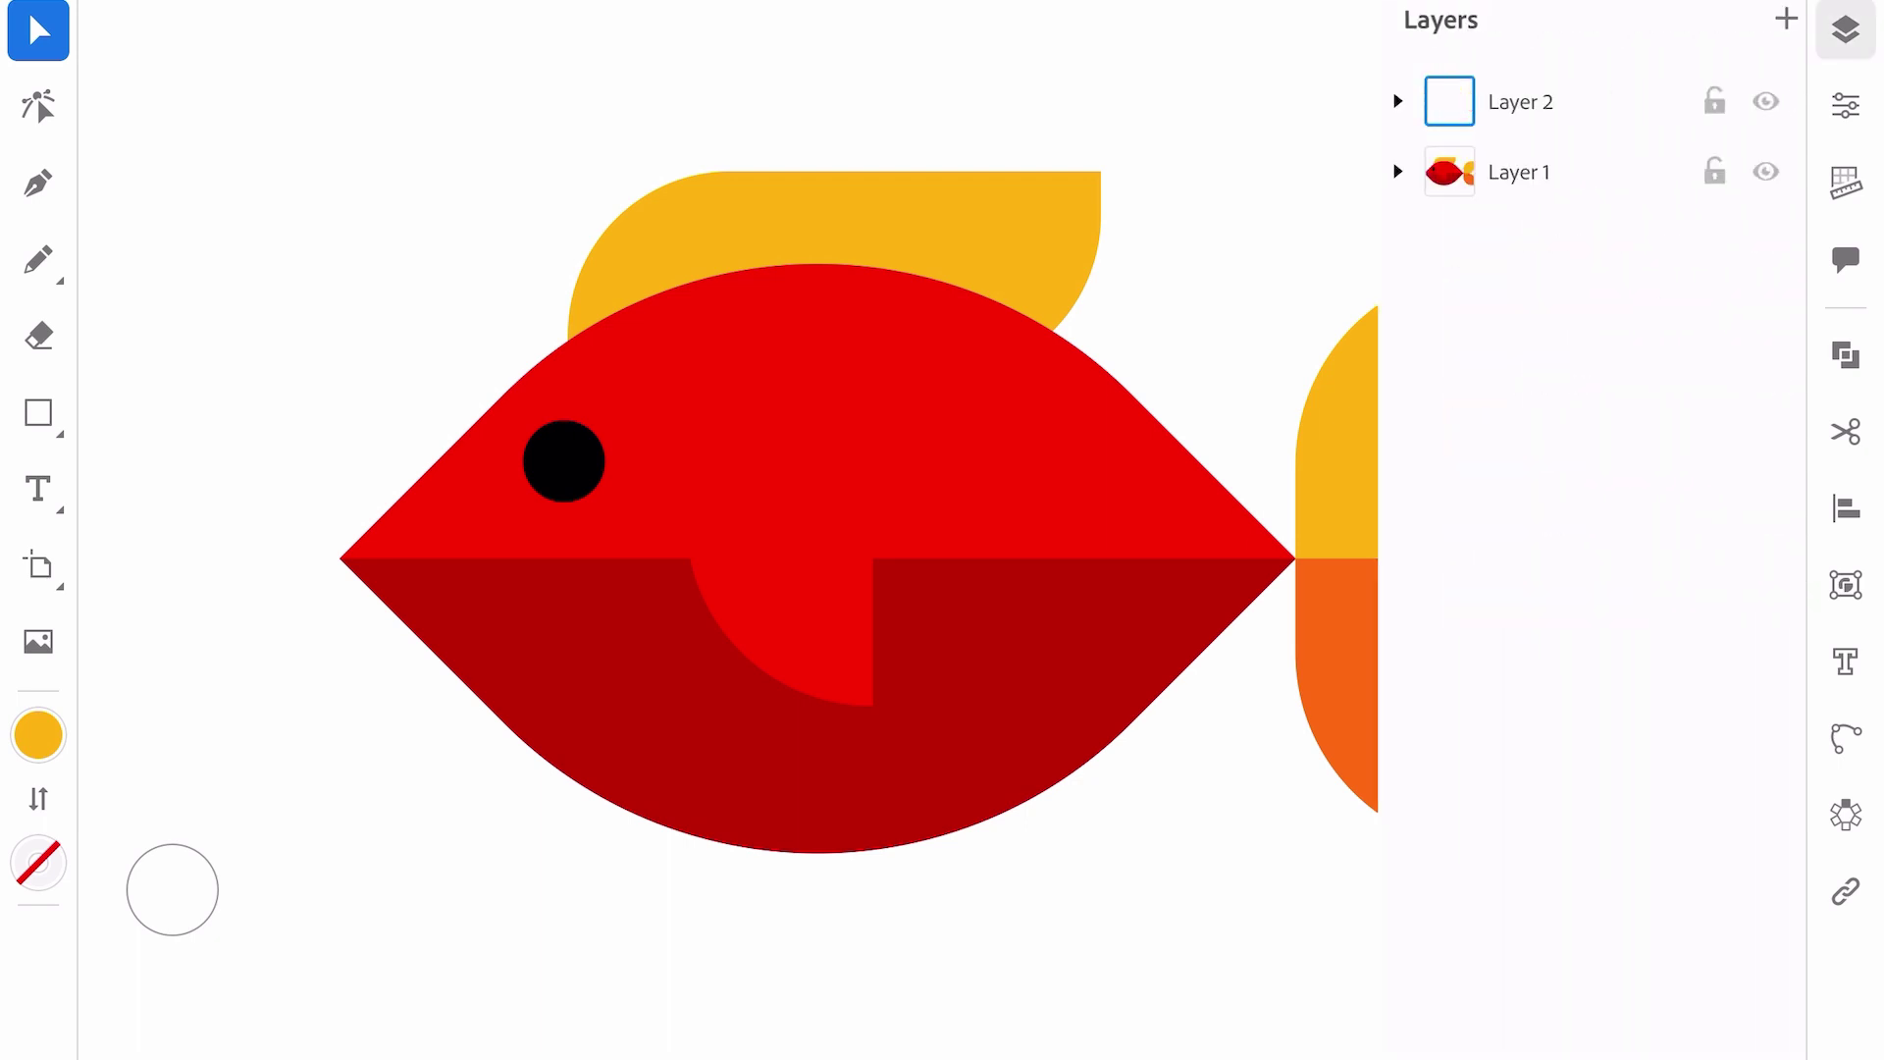
drag(1518, 172, 1519, 89)
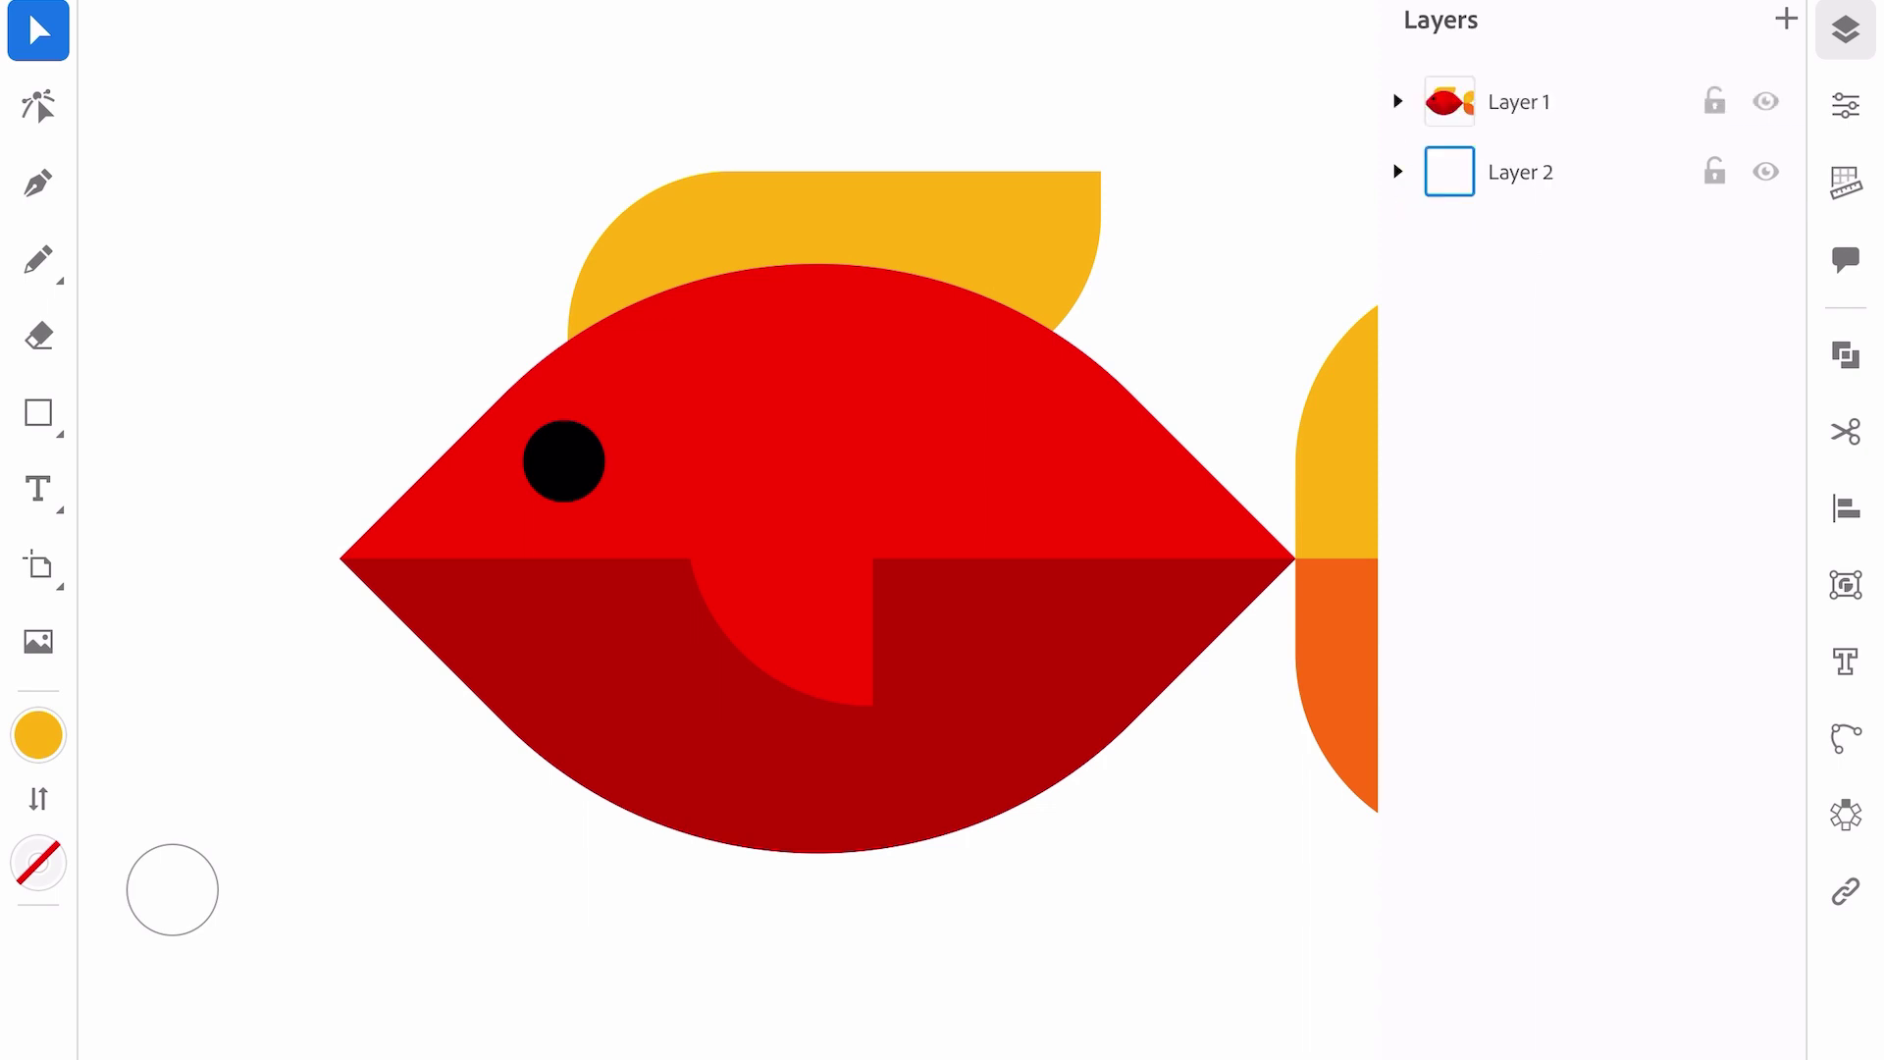
click(1714, 101)
- Set the fill colour to light cyan 5EE2FF
click(38, 733)
click(138, 950)
mouse_move(354, 308)
mouse_down()
mouse_move(317, 306)
mouse_move(312, 283)
mouse_up()
click(171, 890)
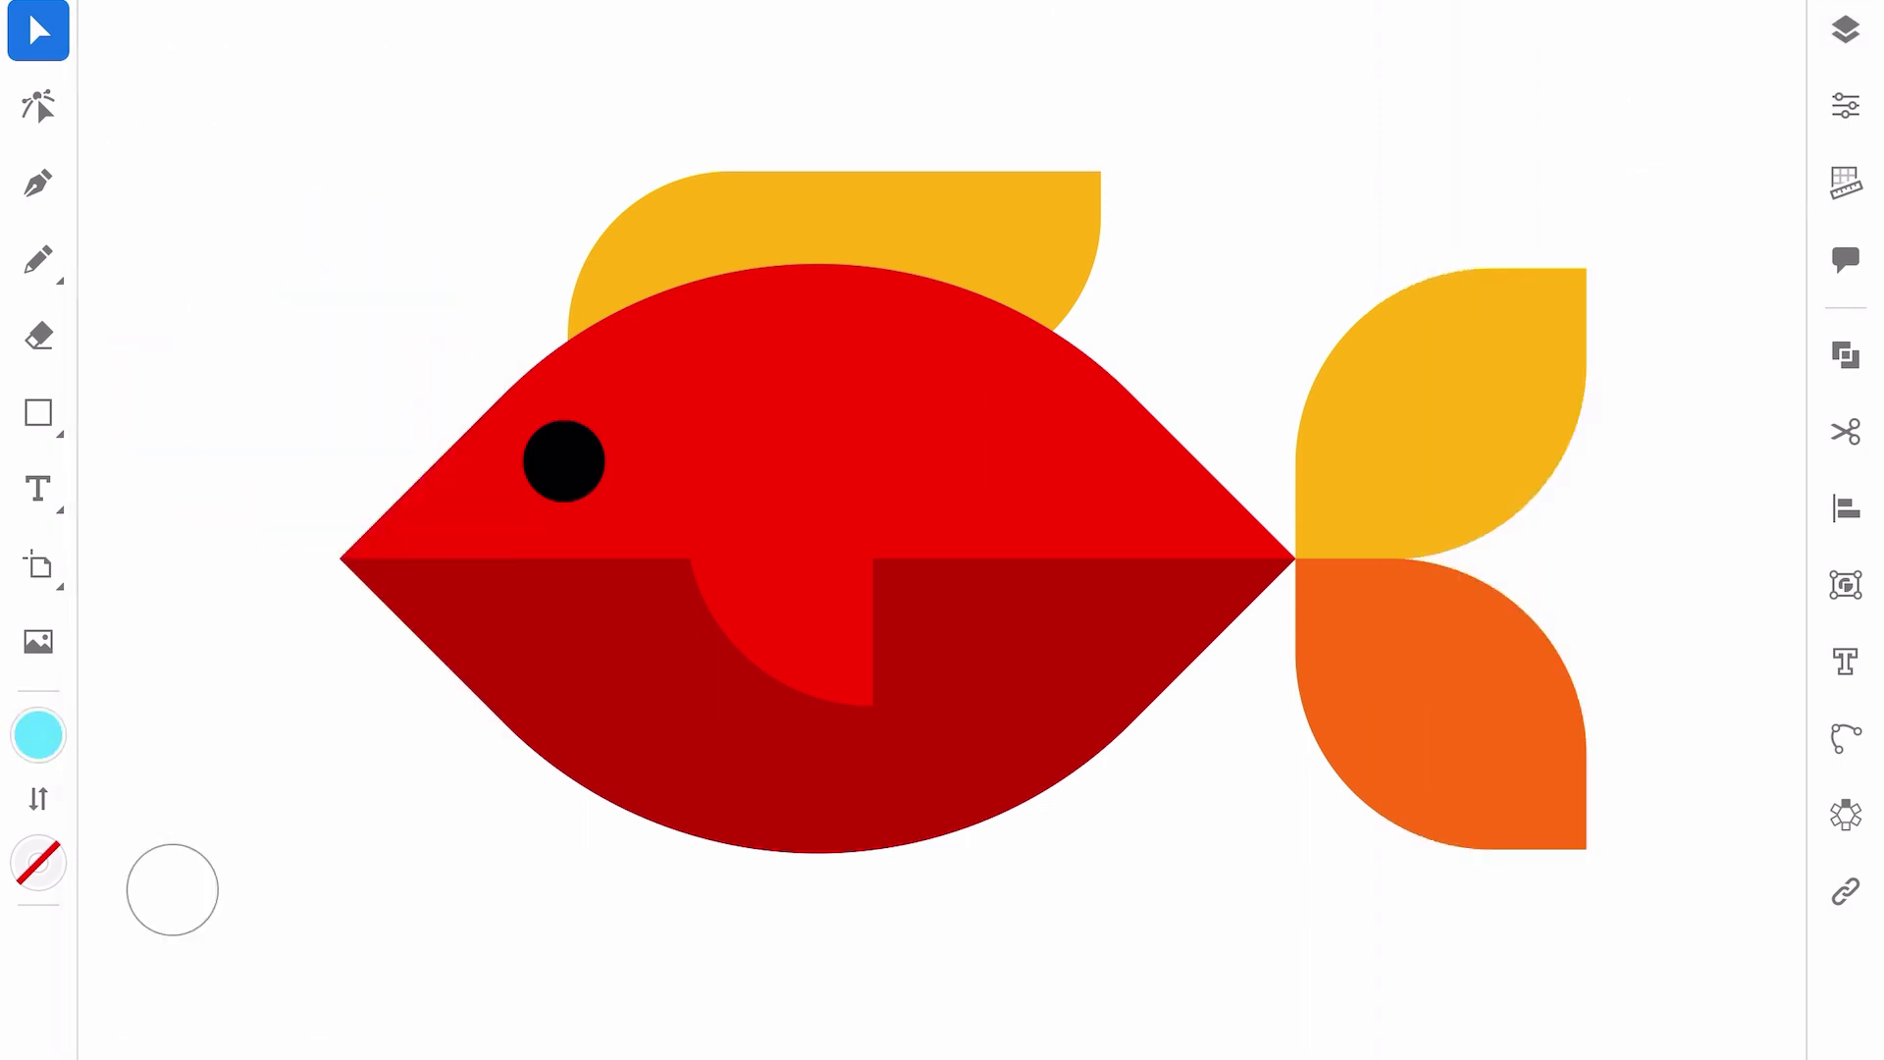
- Draw a light cyan rectangle covering the entire artboard behind the fish
click(38, 412)
mouse_move(140, 16)
mouse_down()
mouse_move(1075, 790)
mouse_move(1765, 1036)
mouse_up()
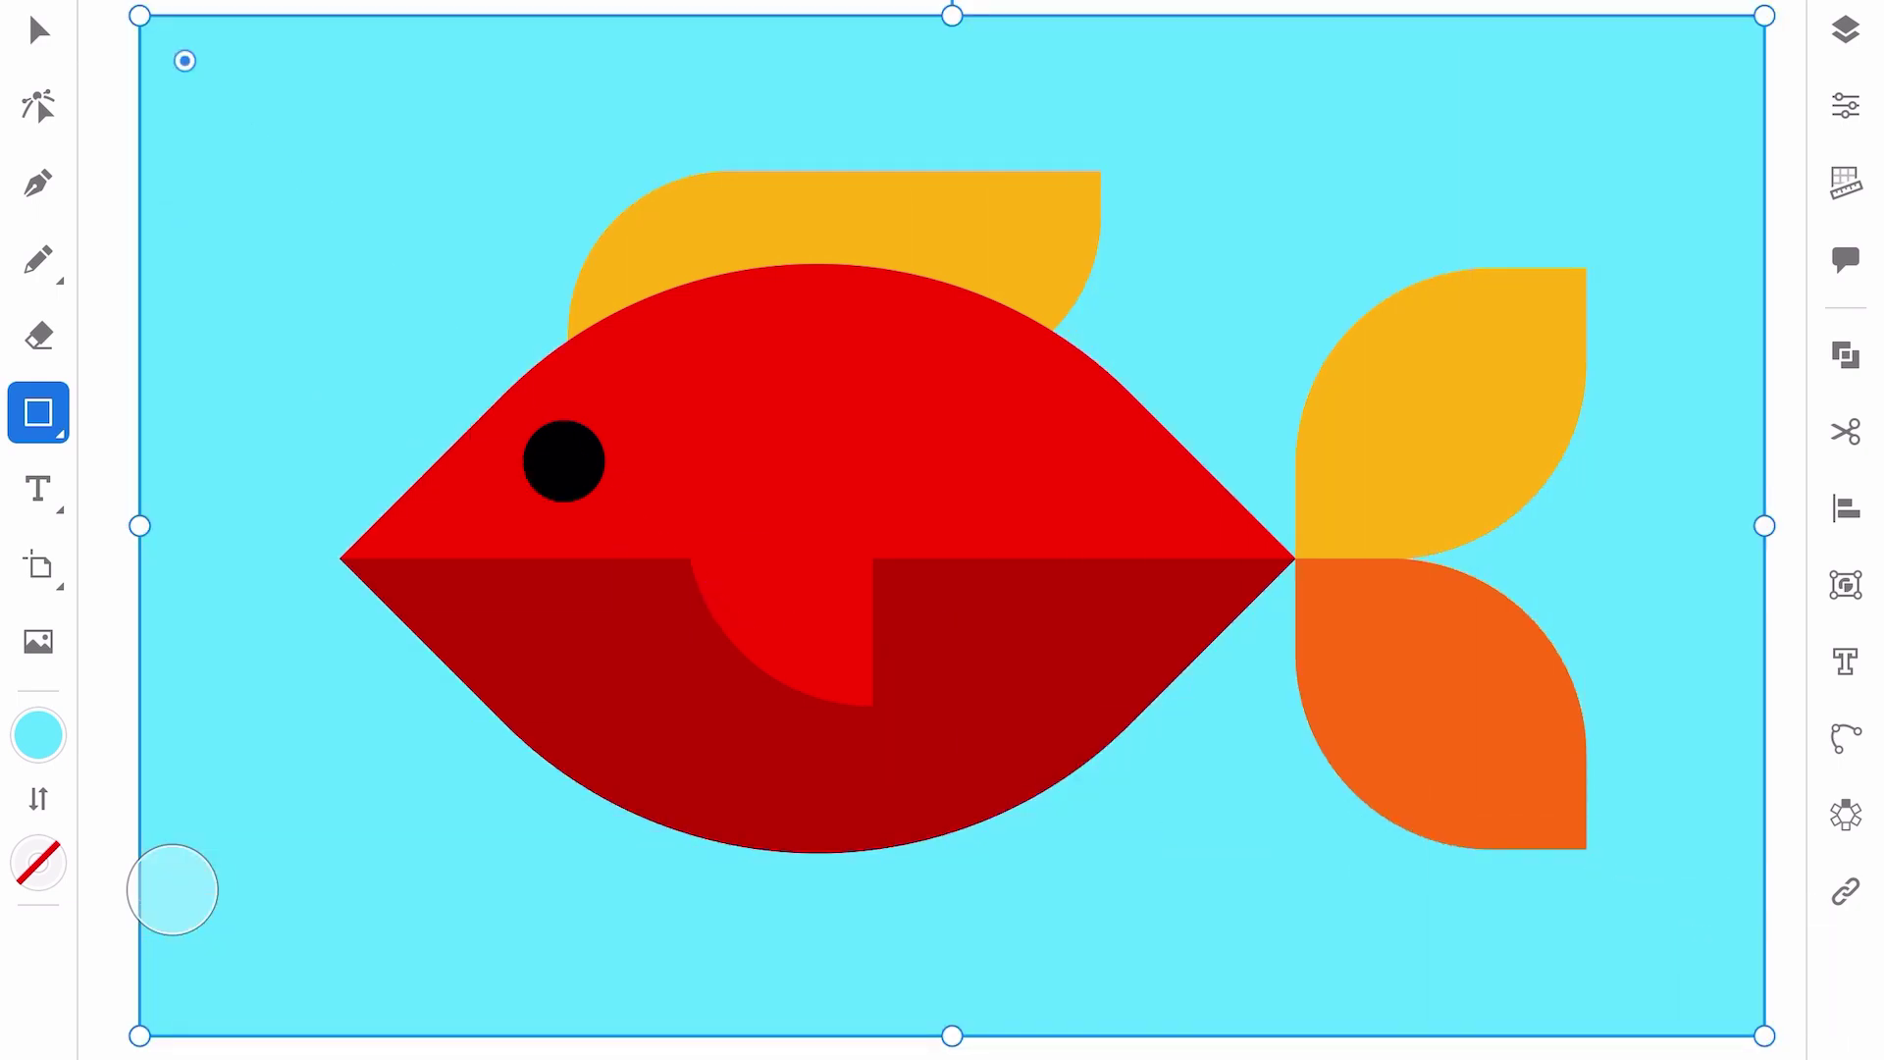
click(38, 29)
- Lock Layer 2, which holds the light blue background
click(1845, 30)
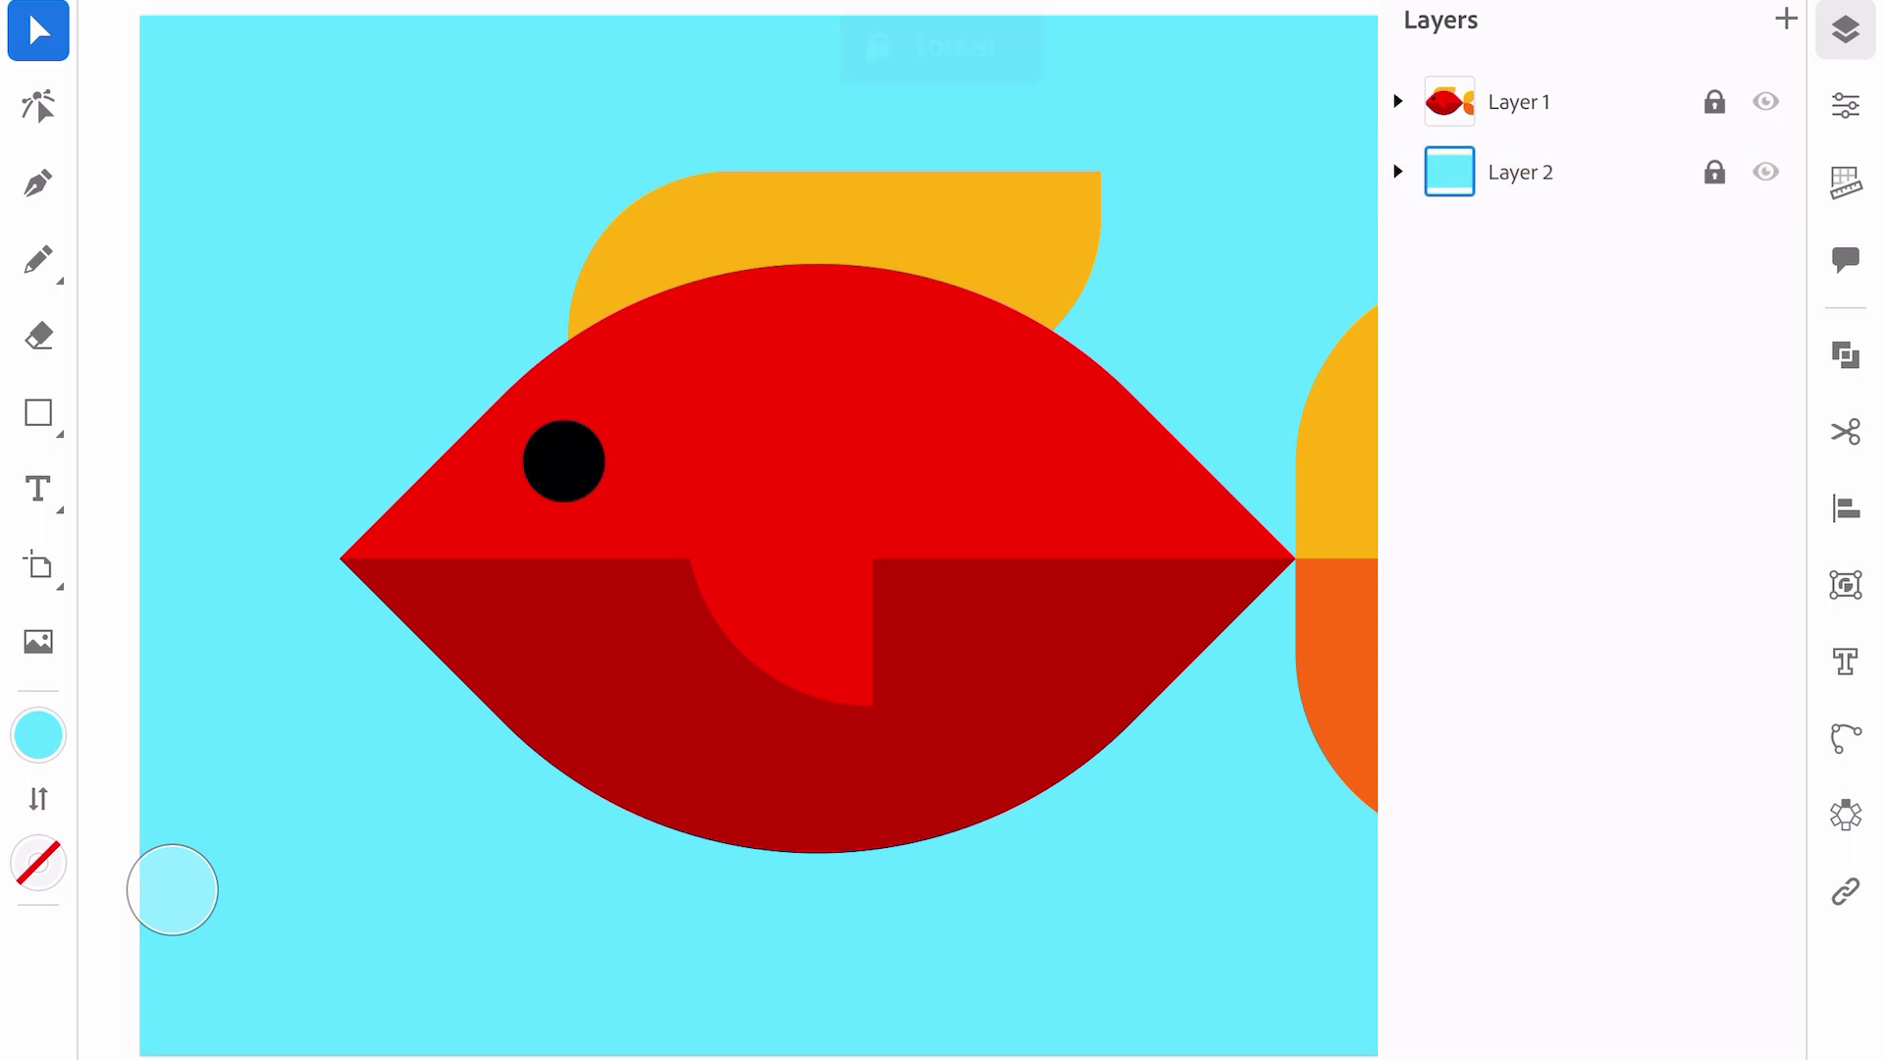
click(1715, 173)
click(1845, 29)
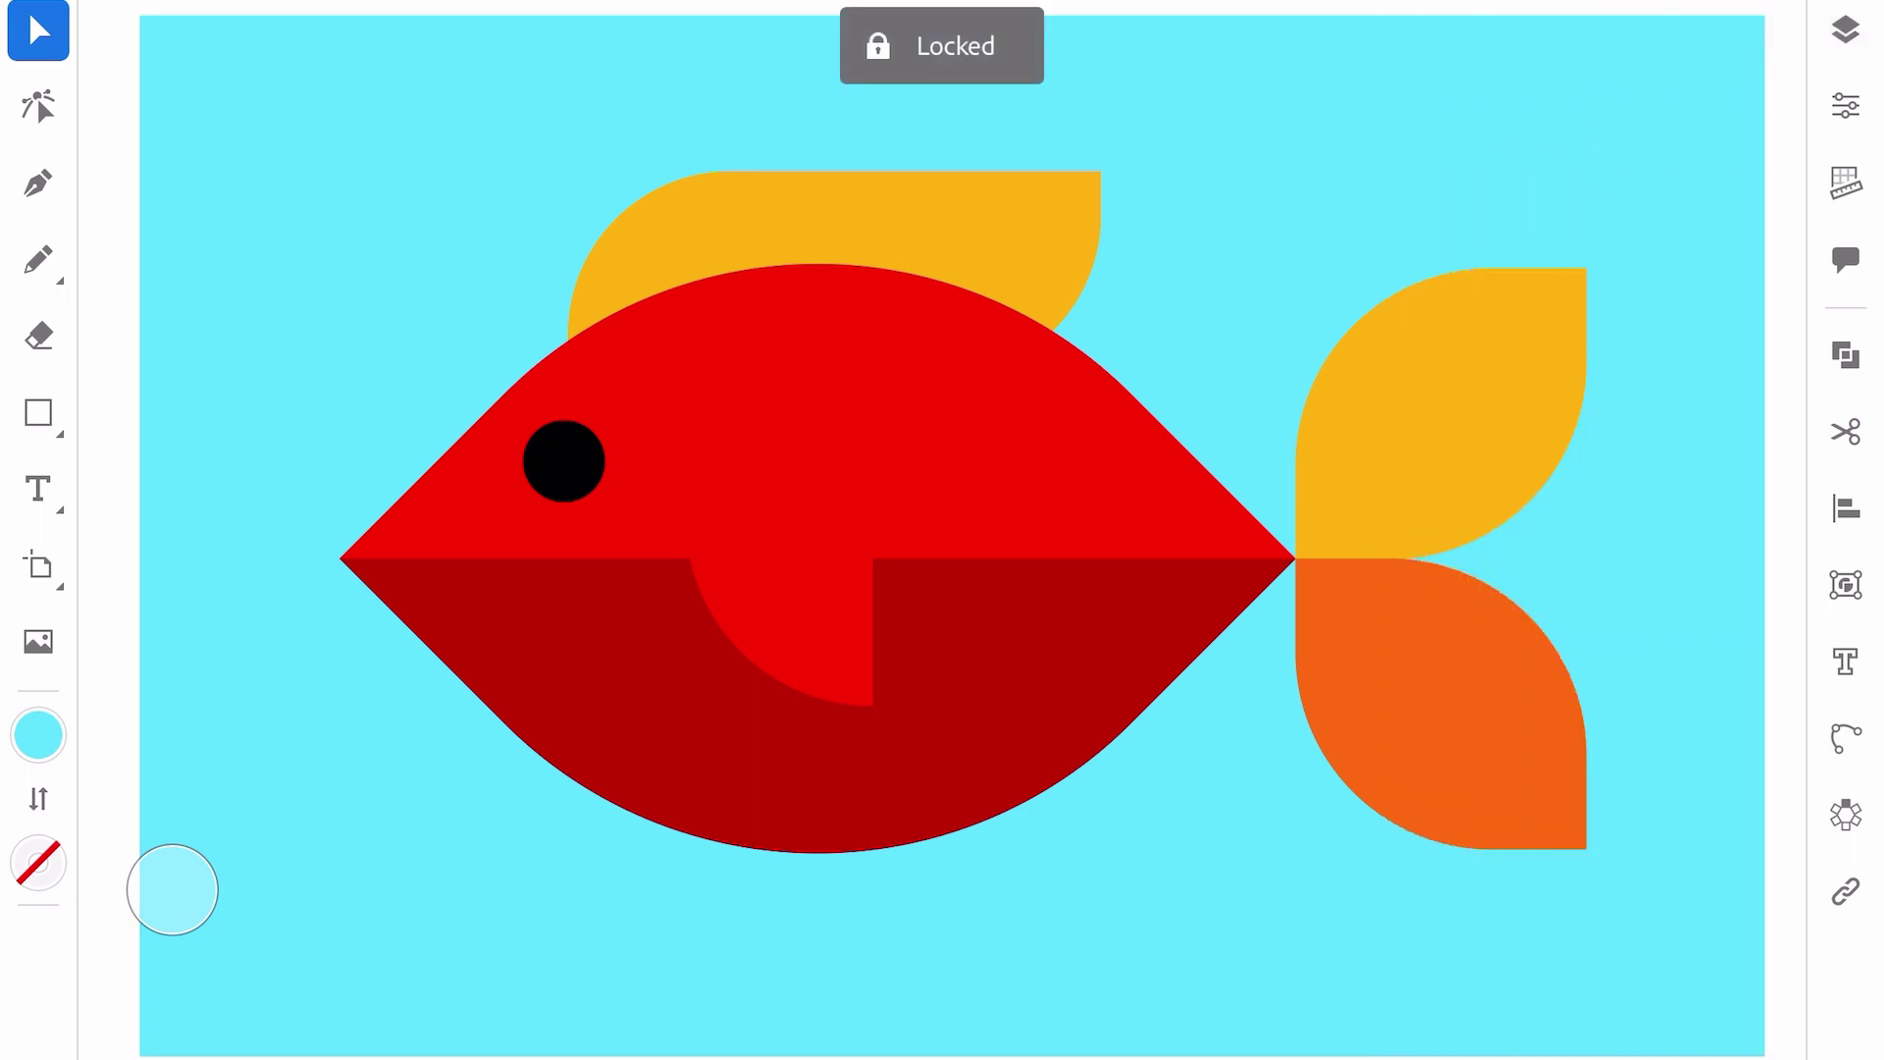
scroll(1068, 416, up, 2)
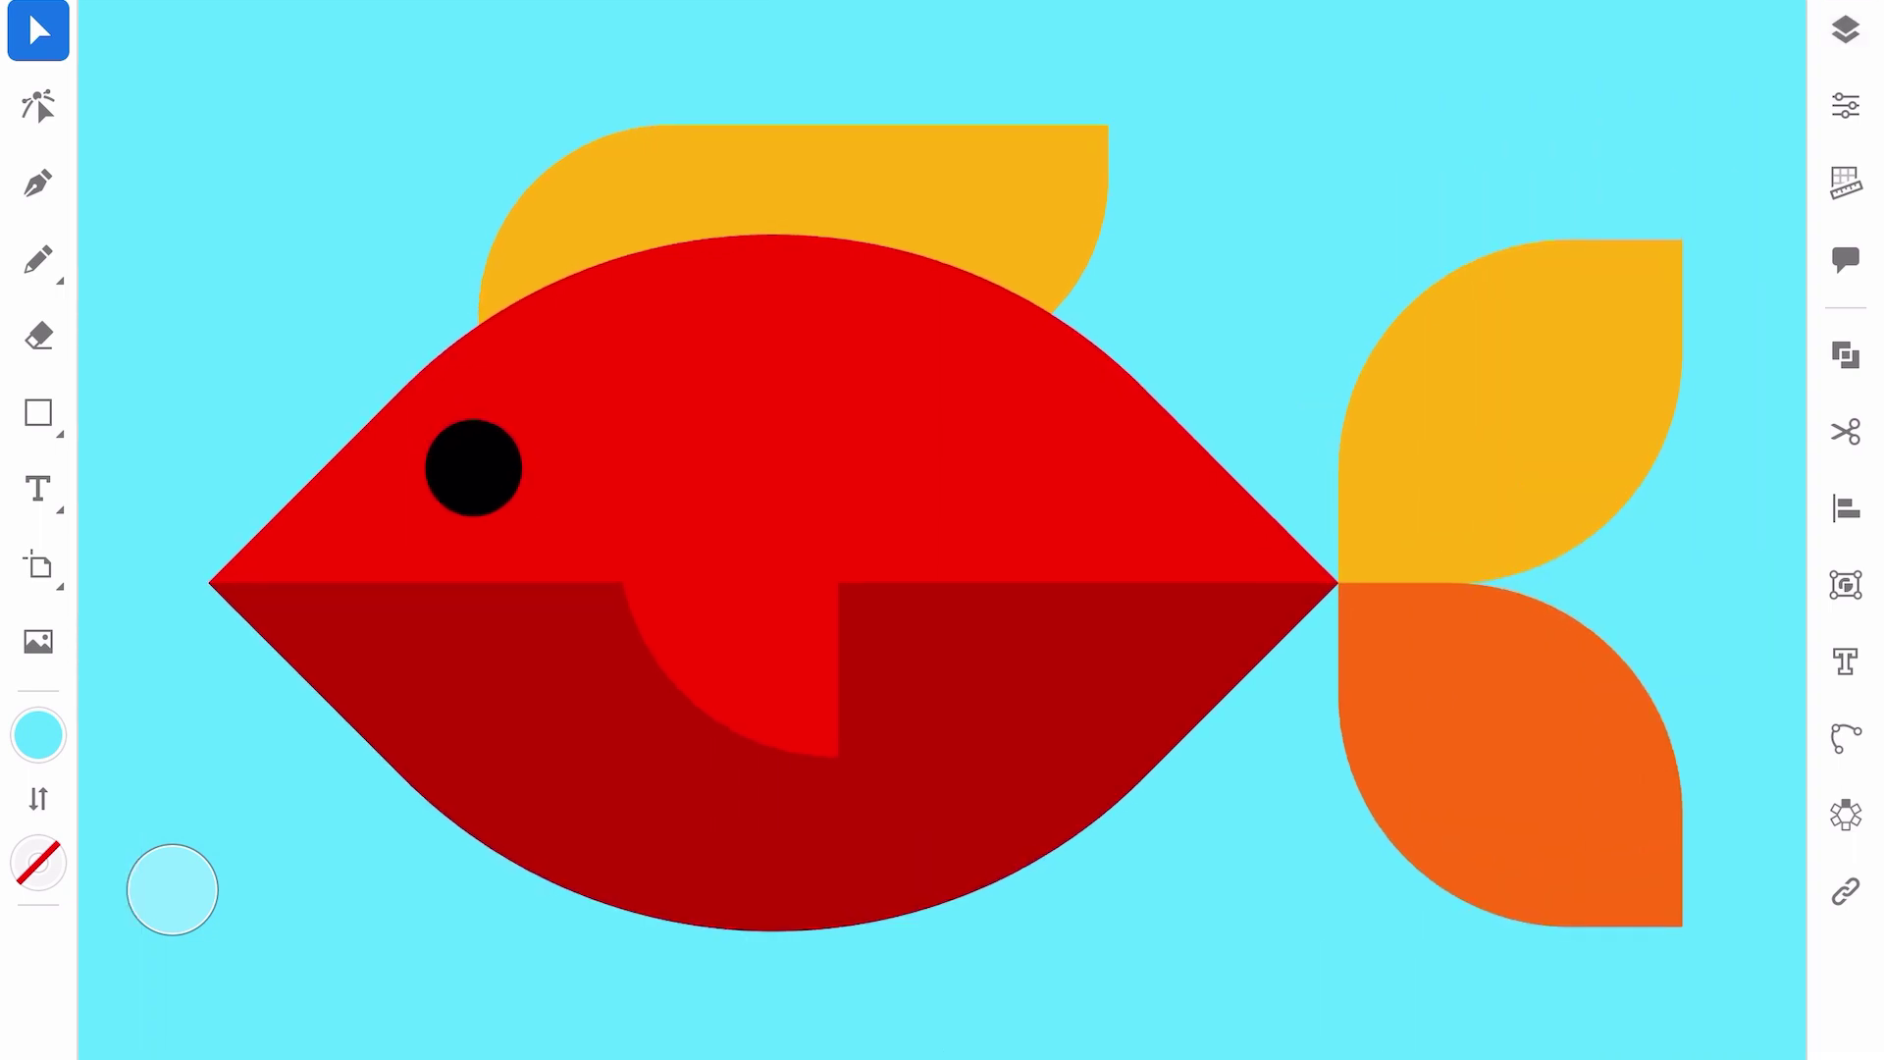